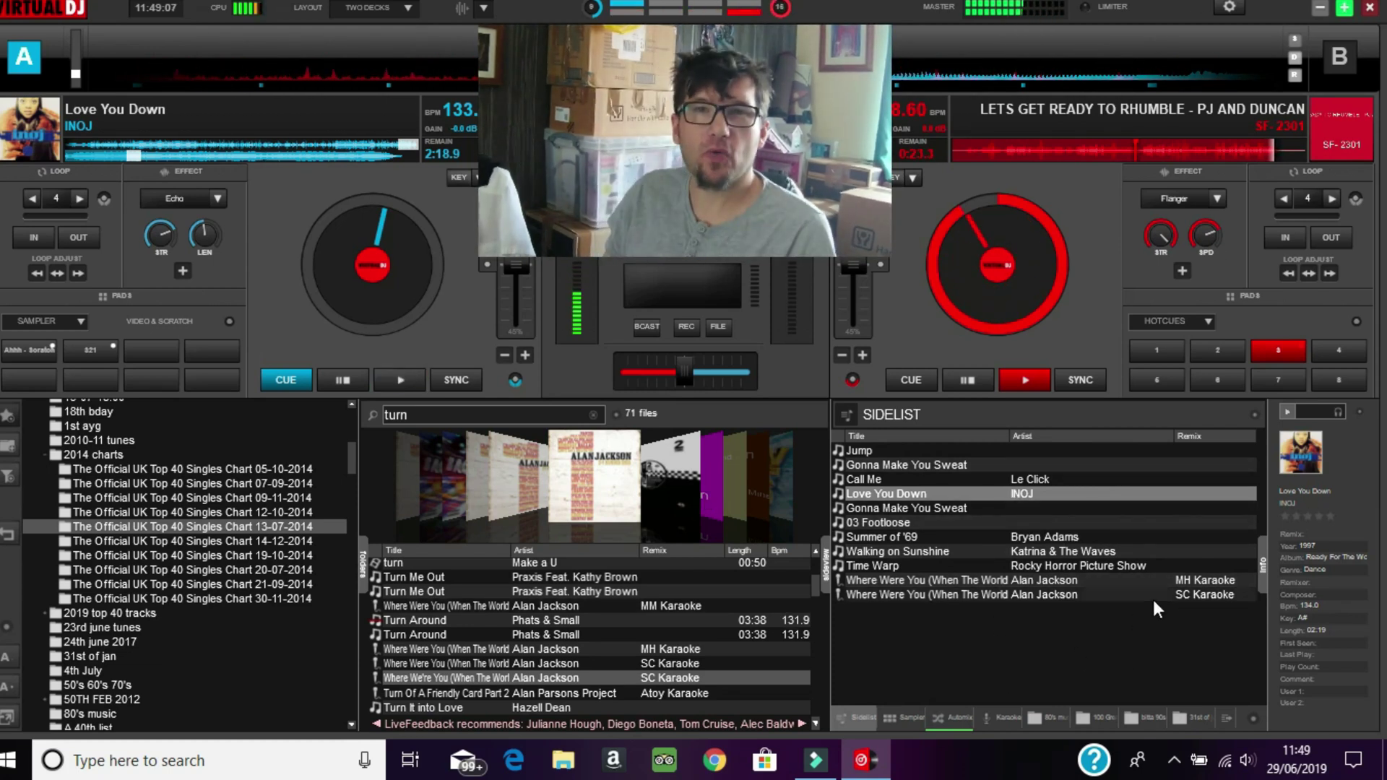
Step: Pause deck B and move 06 Ice Ice Baby up to second place in the Automix list
click(966, 379)
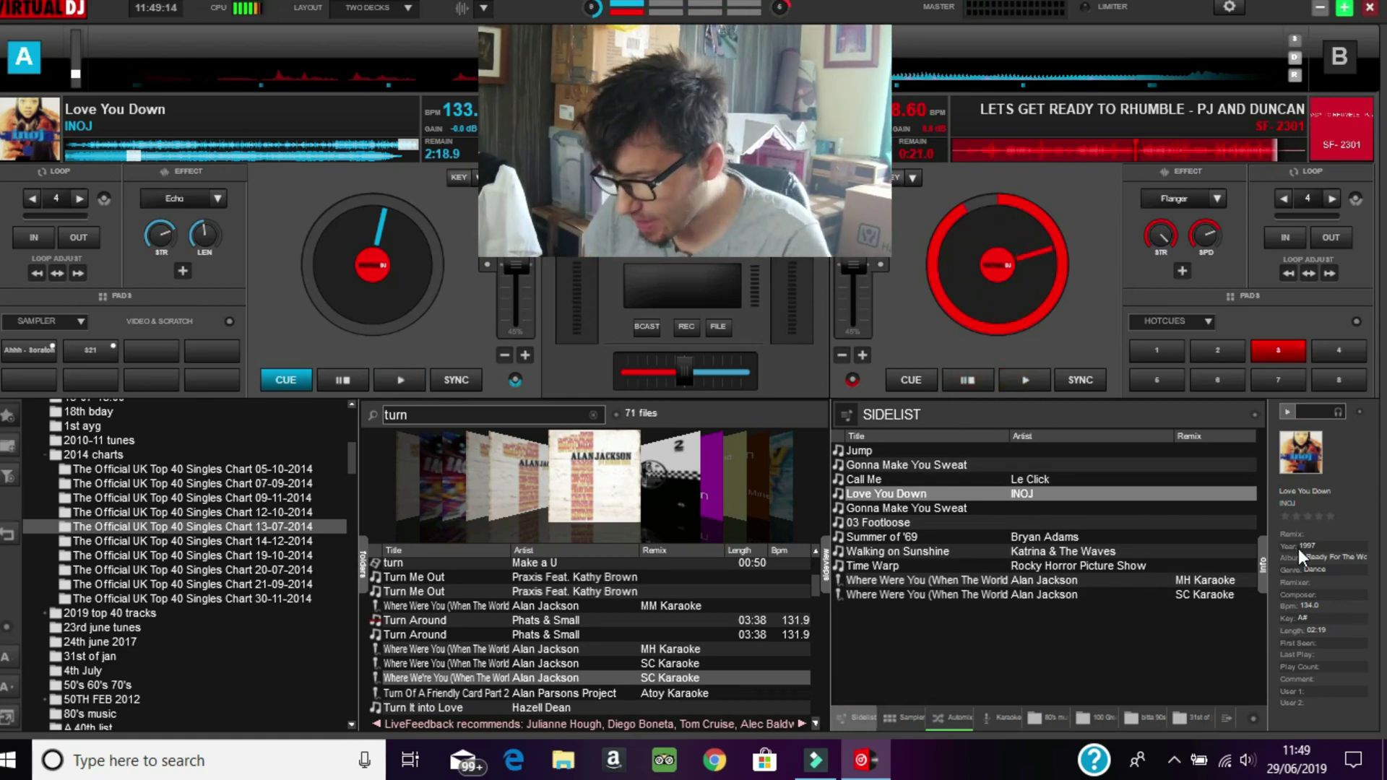
click(967, 721)
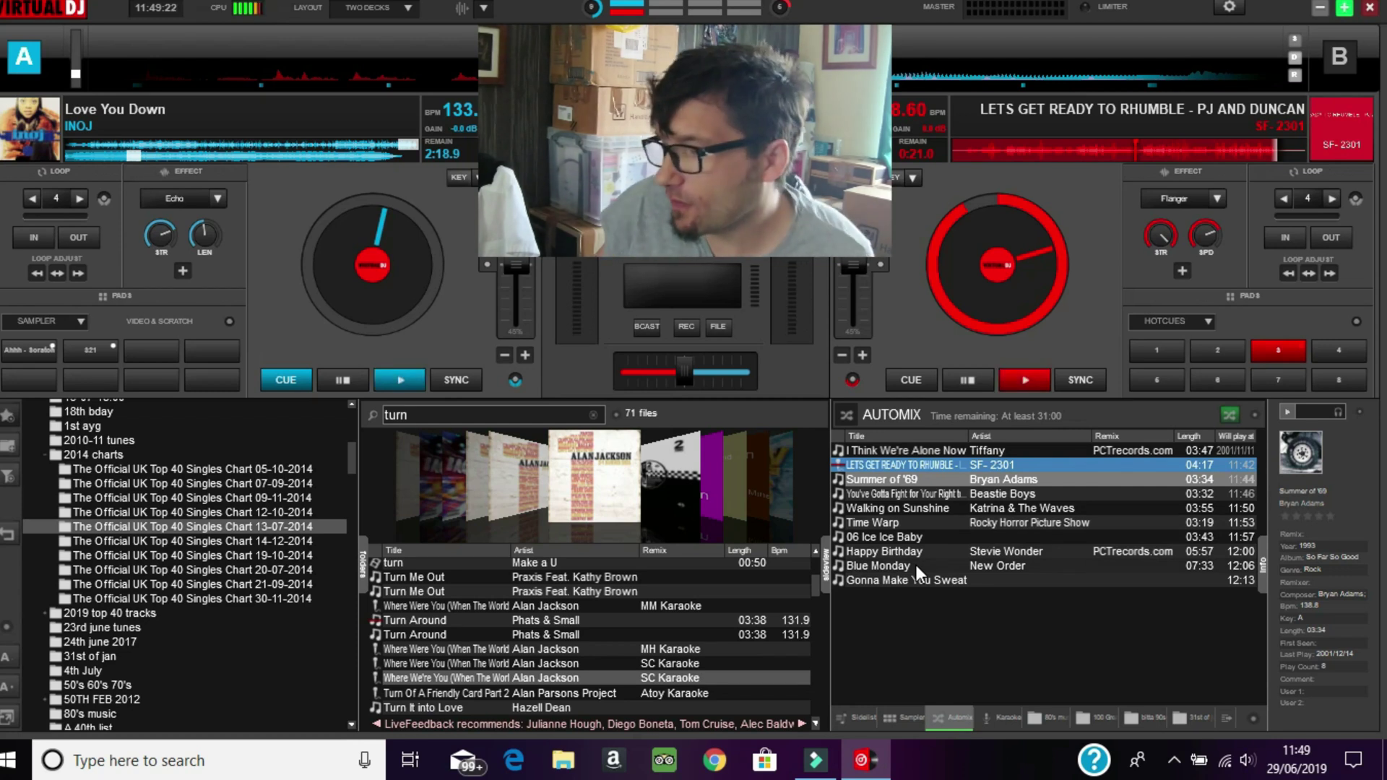
right_click(895, 496)
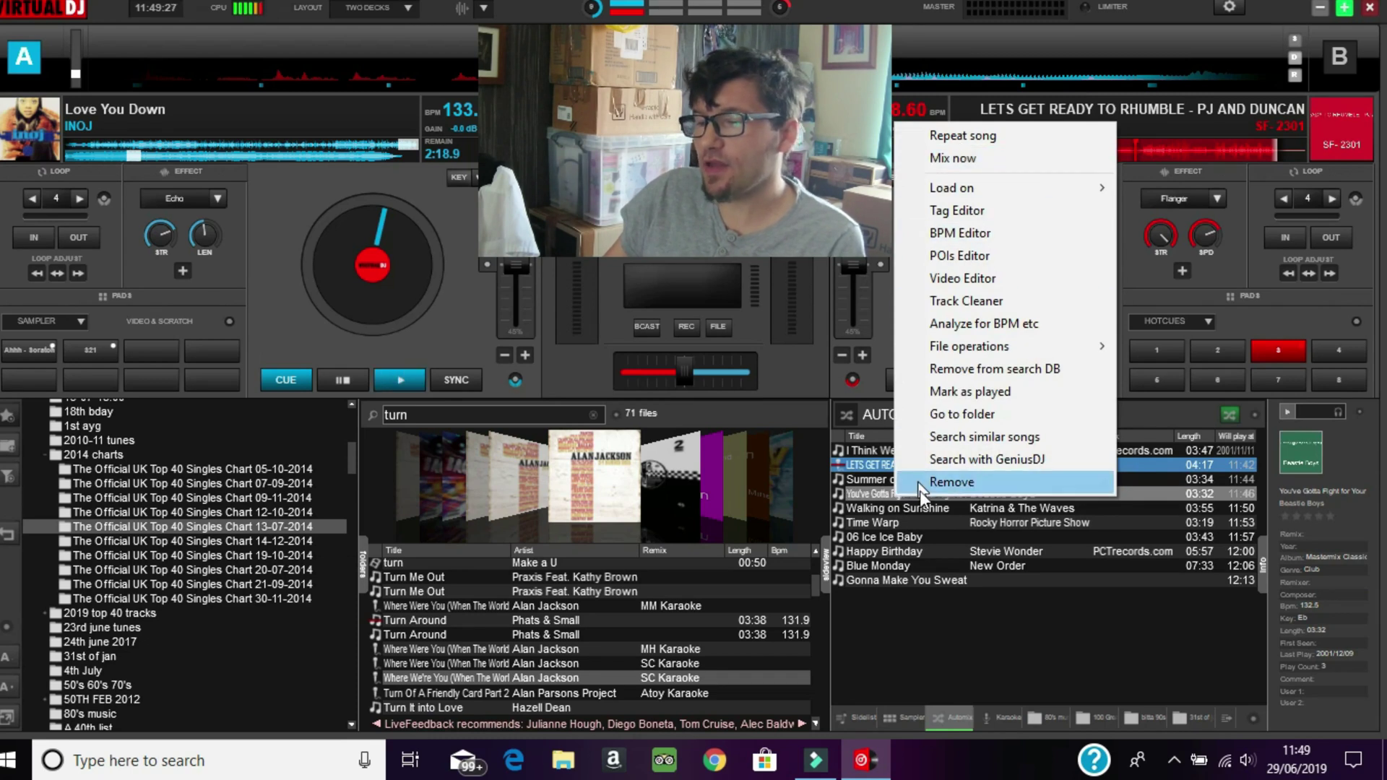
click(918, 537)
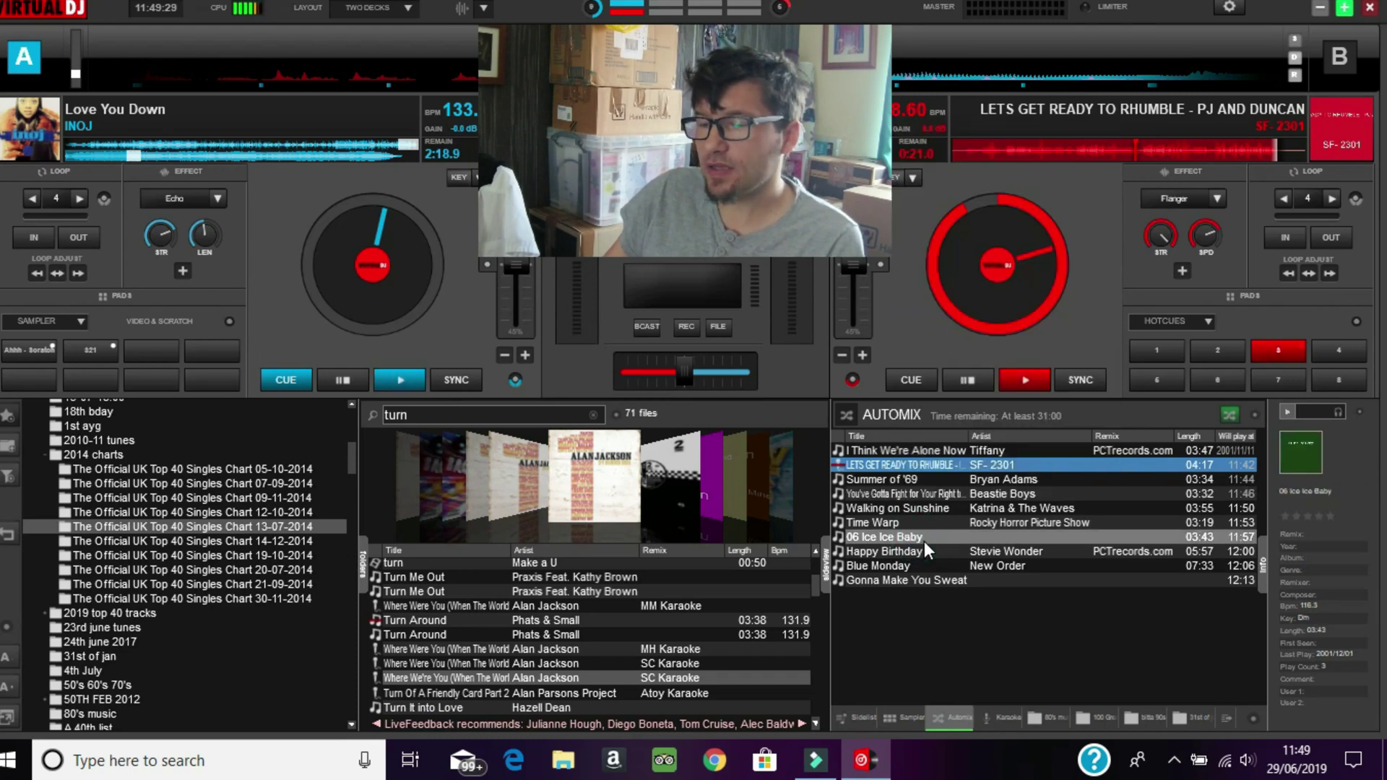
drag(899, 540, 914, 464)
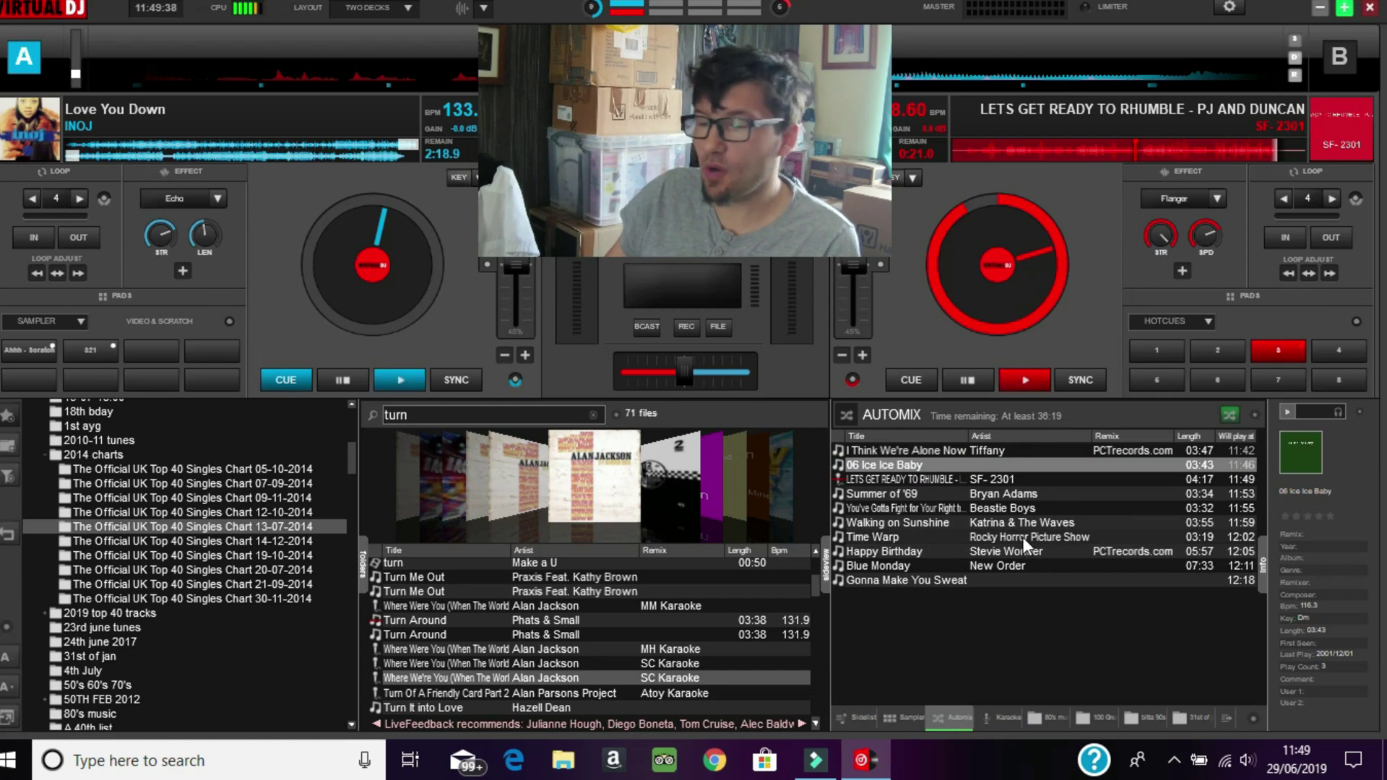
Step: Inspect 06 Ice Ice Baby and I Think We're Alone Now in the POIs Editor, moving their position markers to about 00:47.7 and 00:18.7
right_click(926, 461)
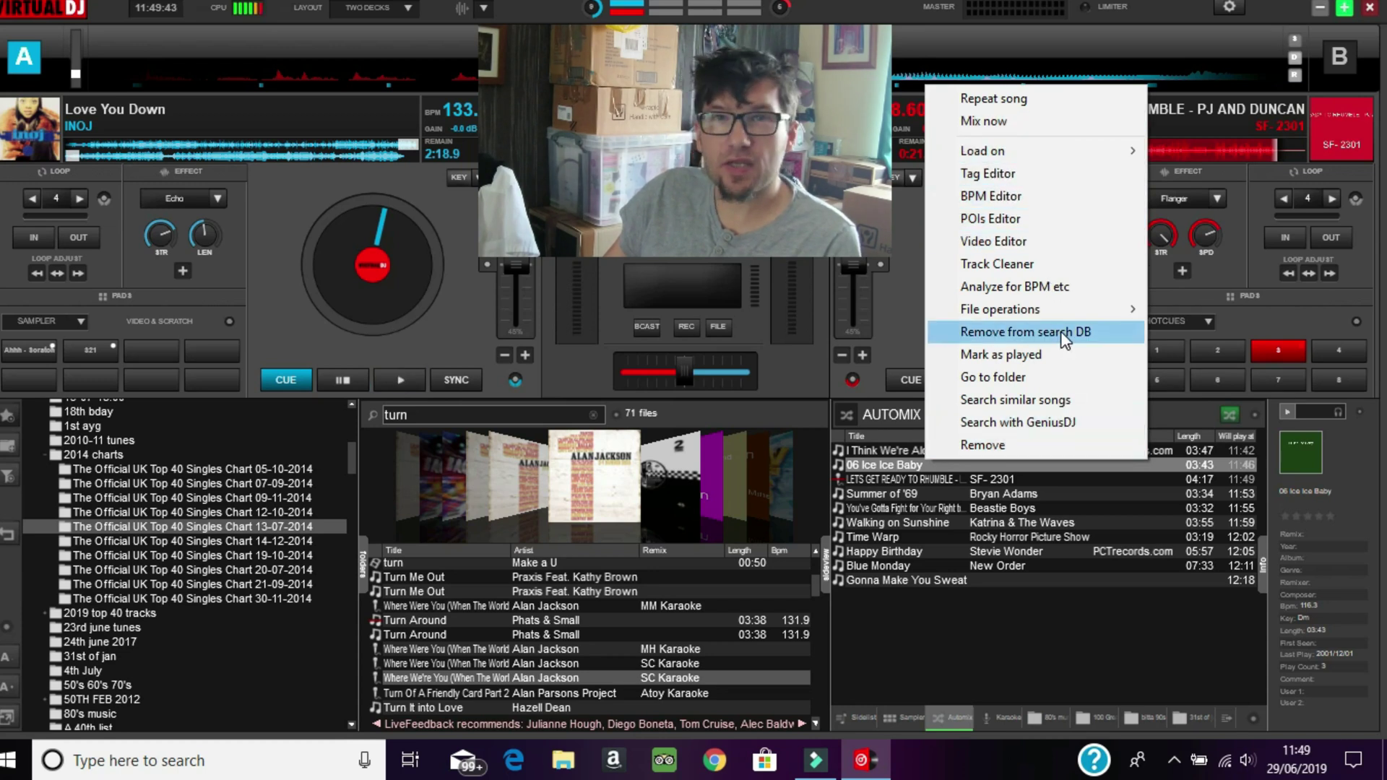
mouse_move(1064, 168)
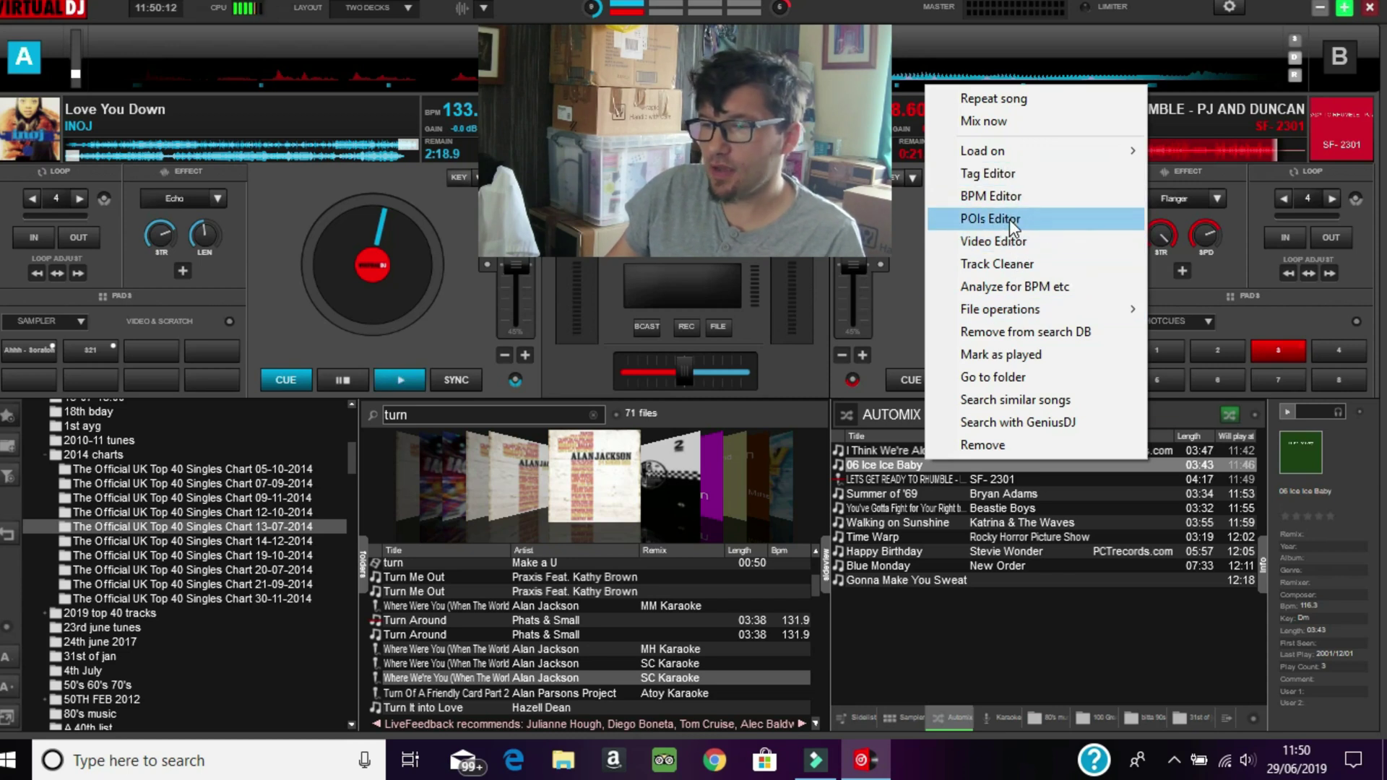
click(1048, 227)
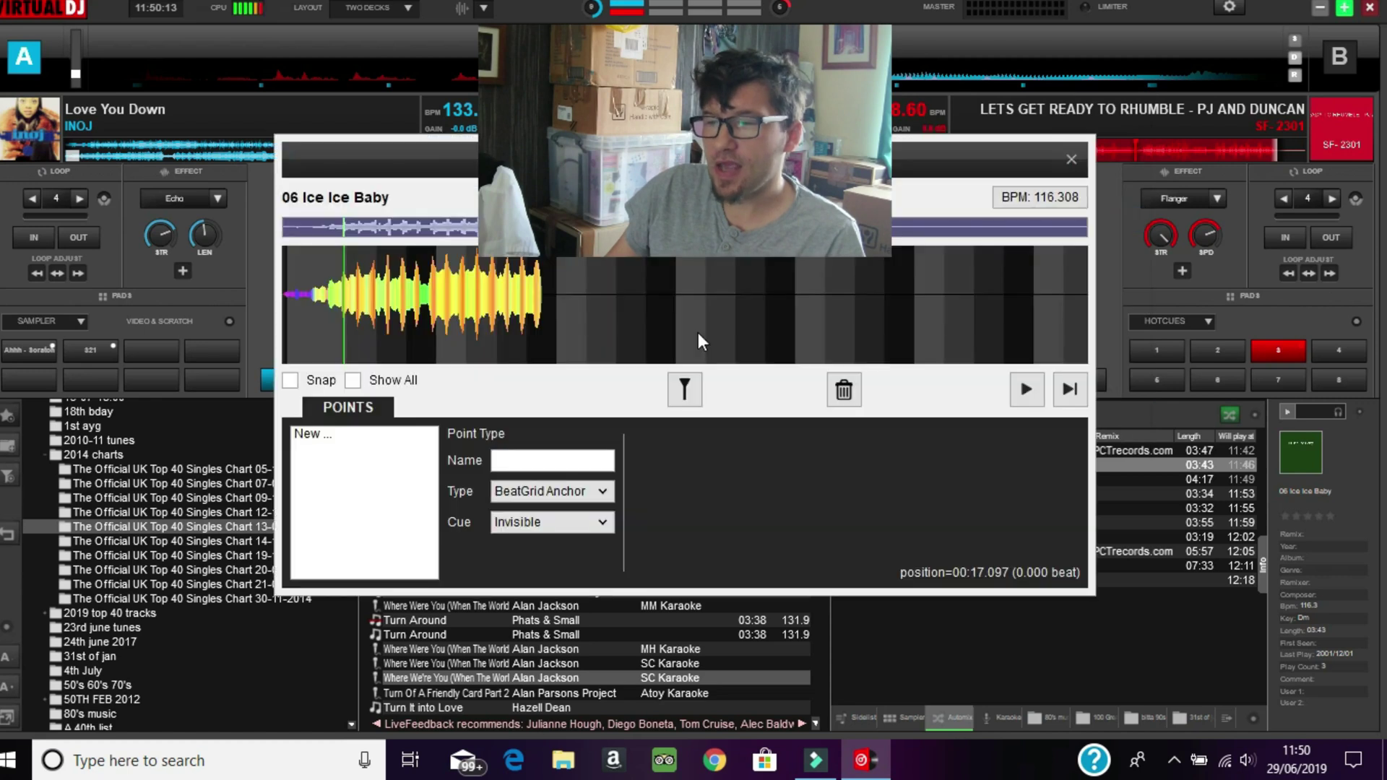
drag(417, 333, 454, 329)
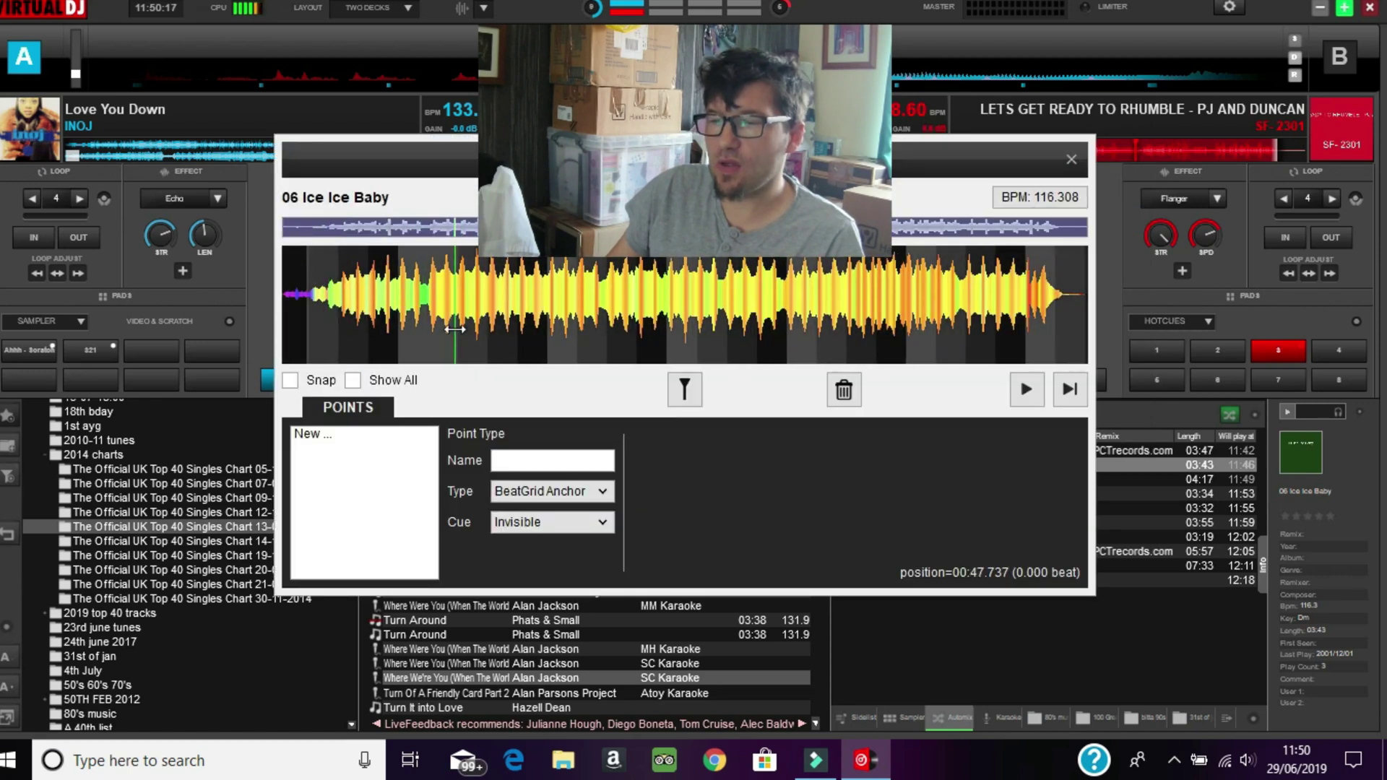
click(1070, 159)
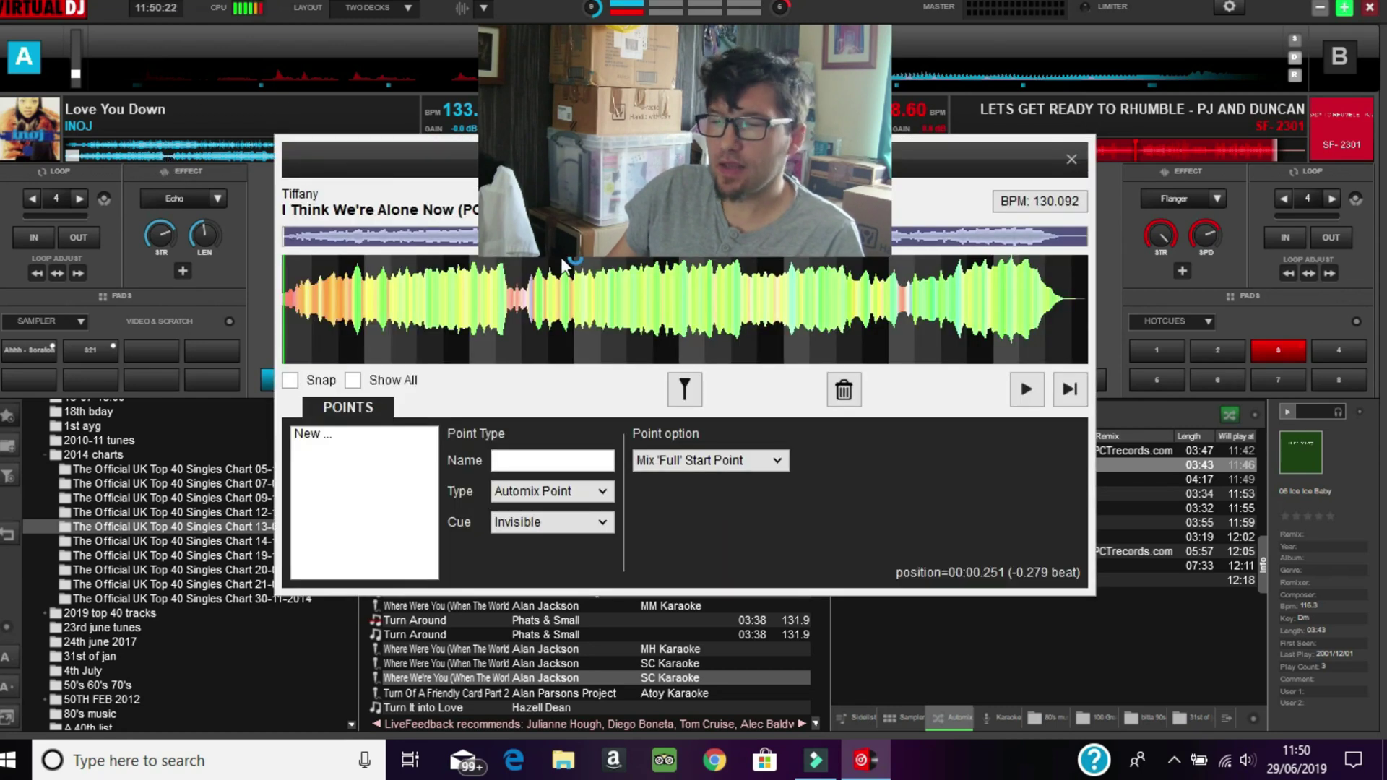
drag(279, 321, 396, 326)
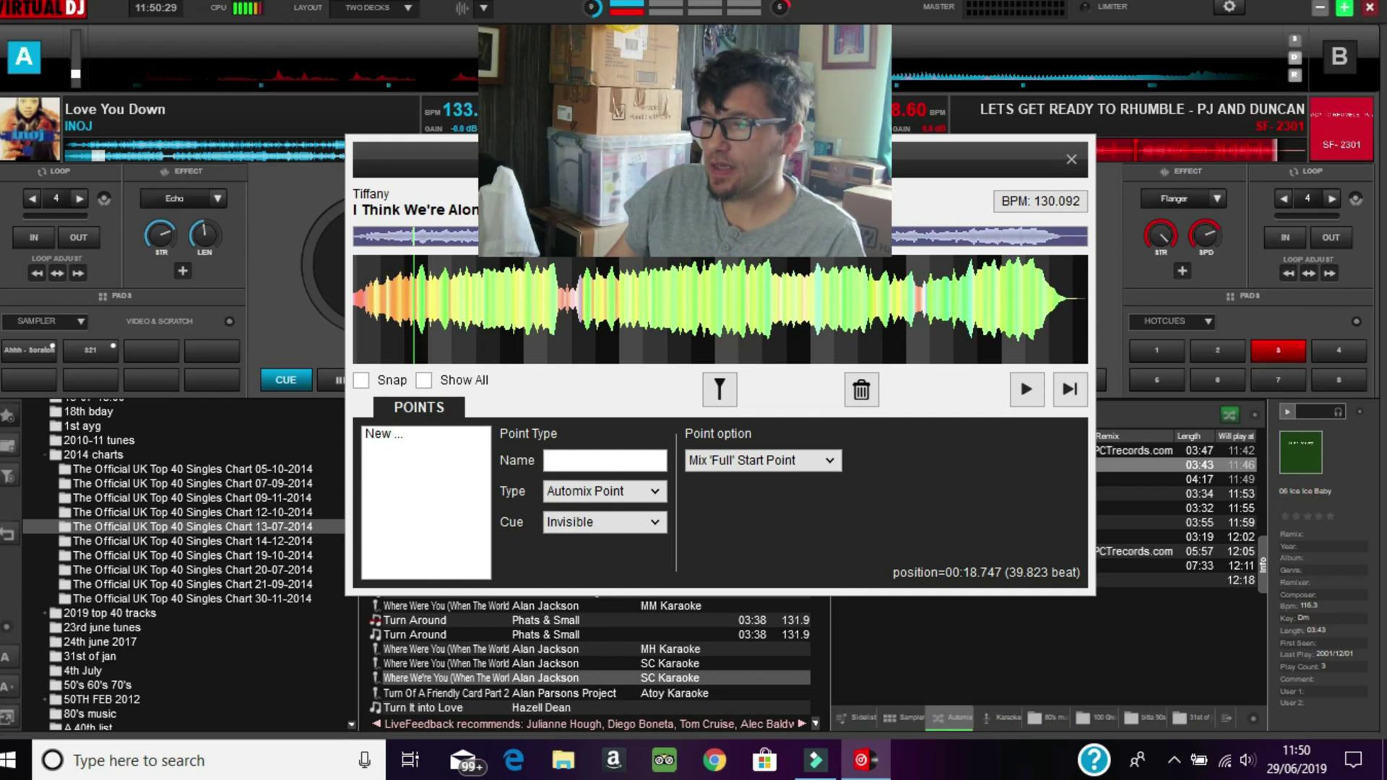
click(1071, 159)
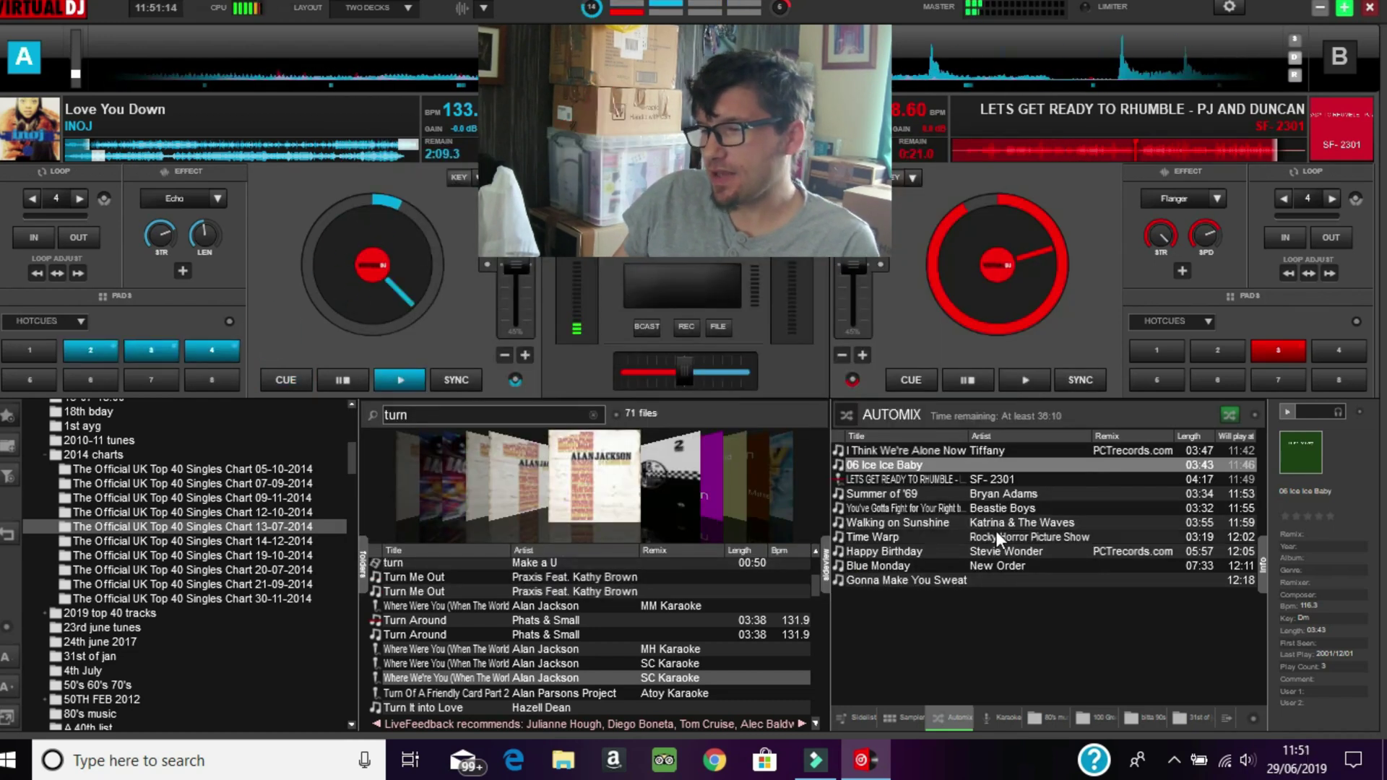
Step: Stop and restart Automix twice
click(1256, 414)
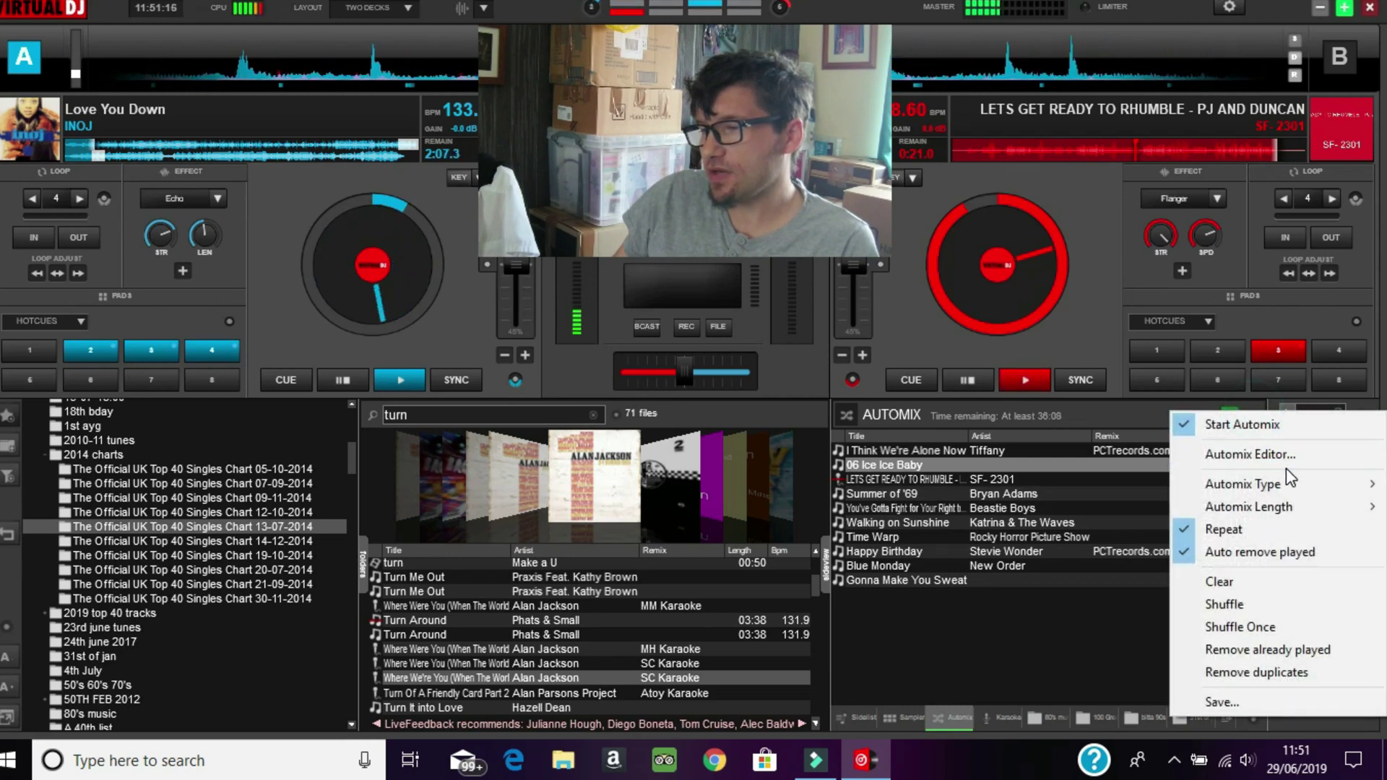
click(1269, 424)
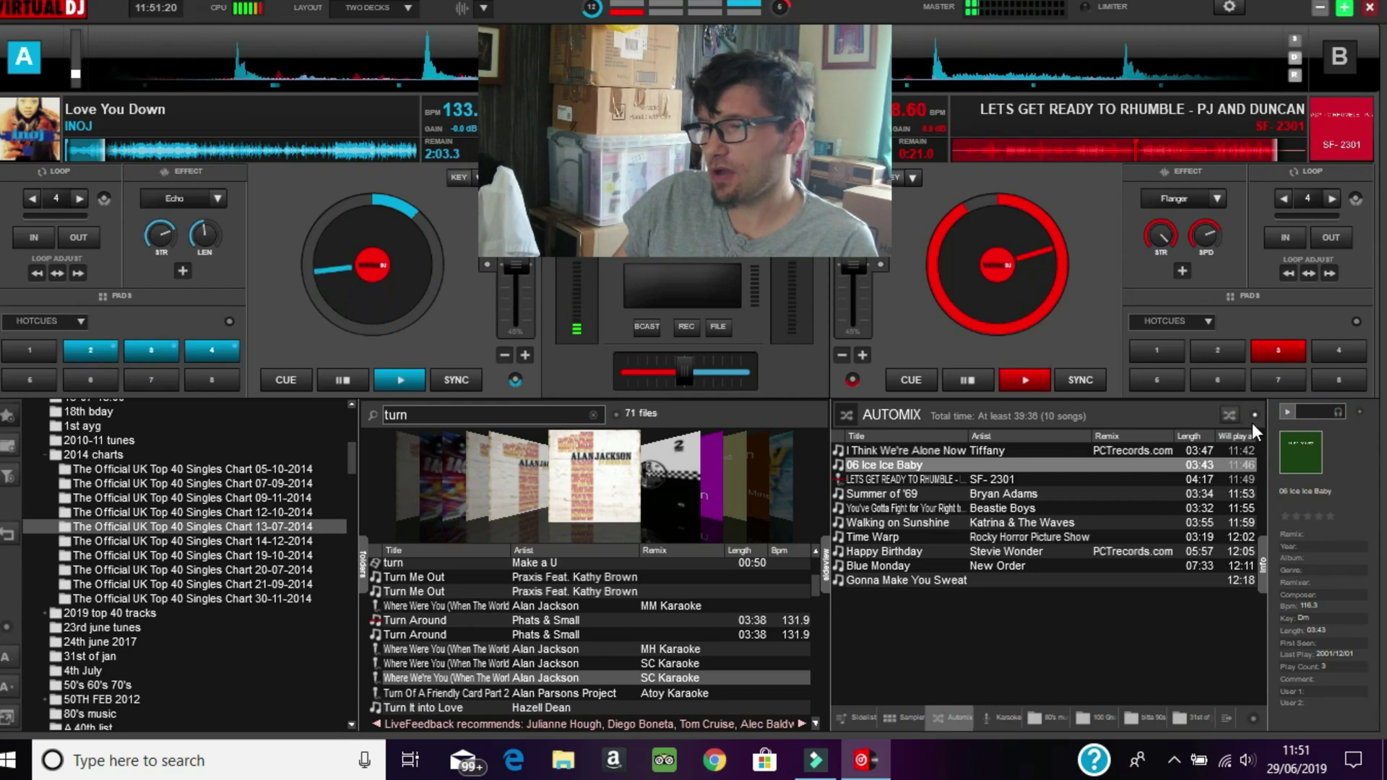
click(1257, 415)
click(1259, 430)
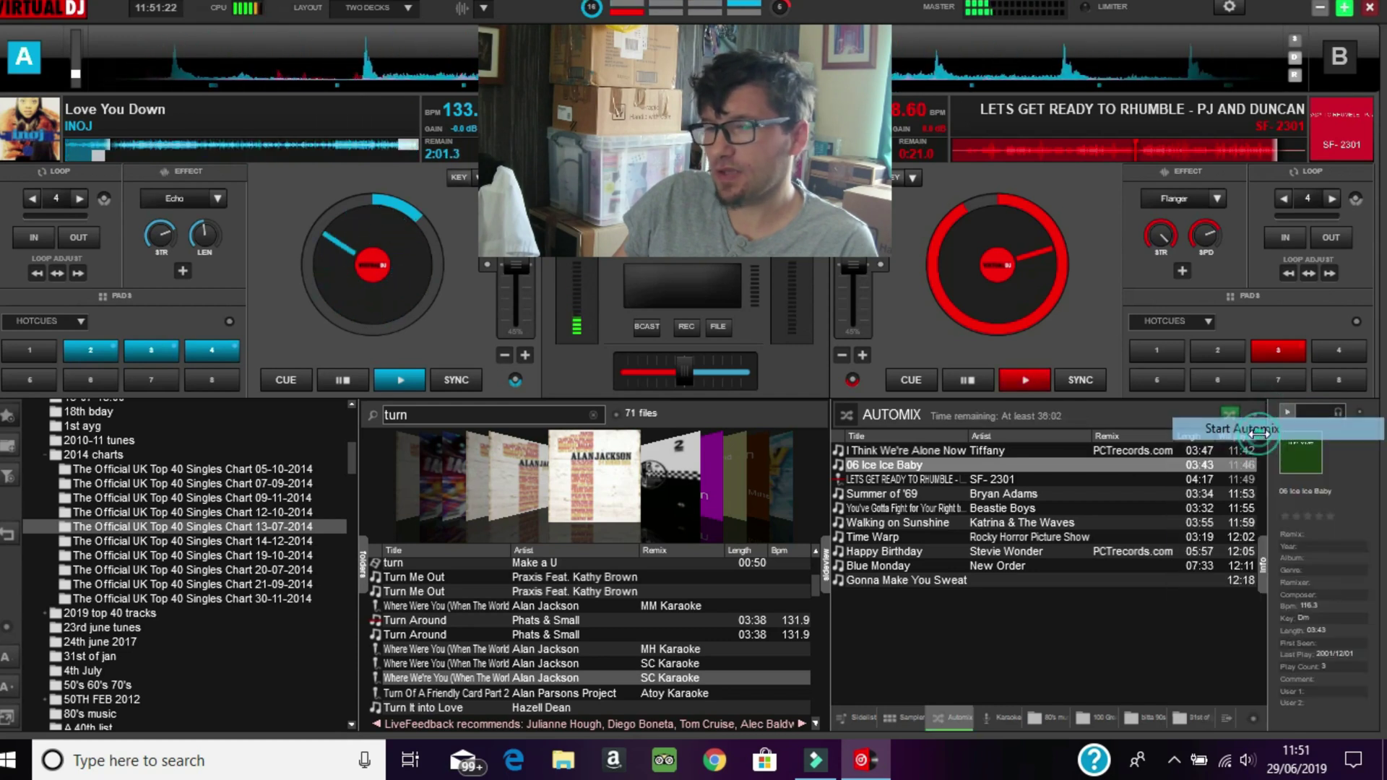
click(1253, 409)
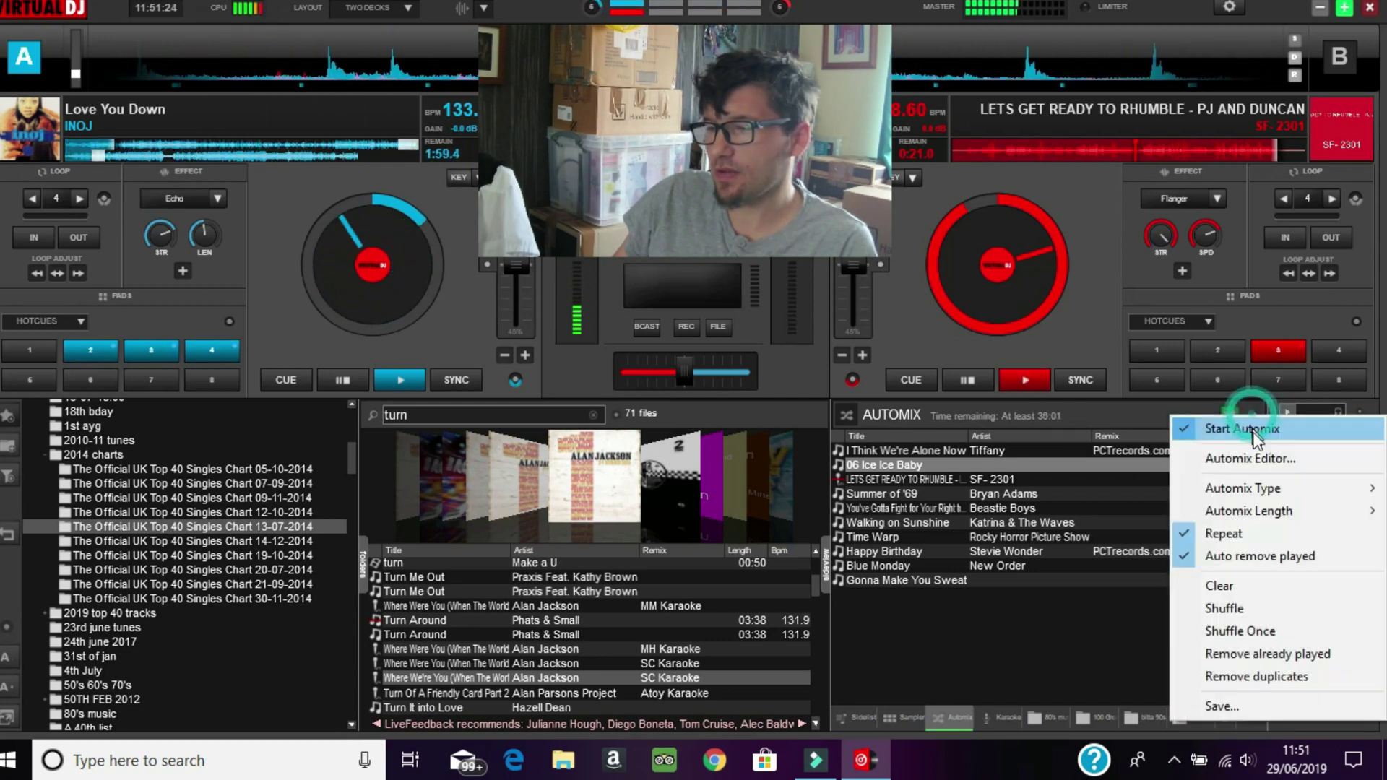
click(1255, 429)
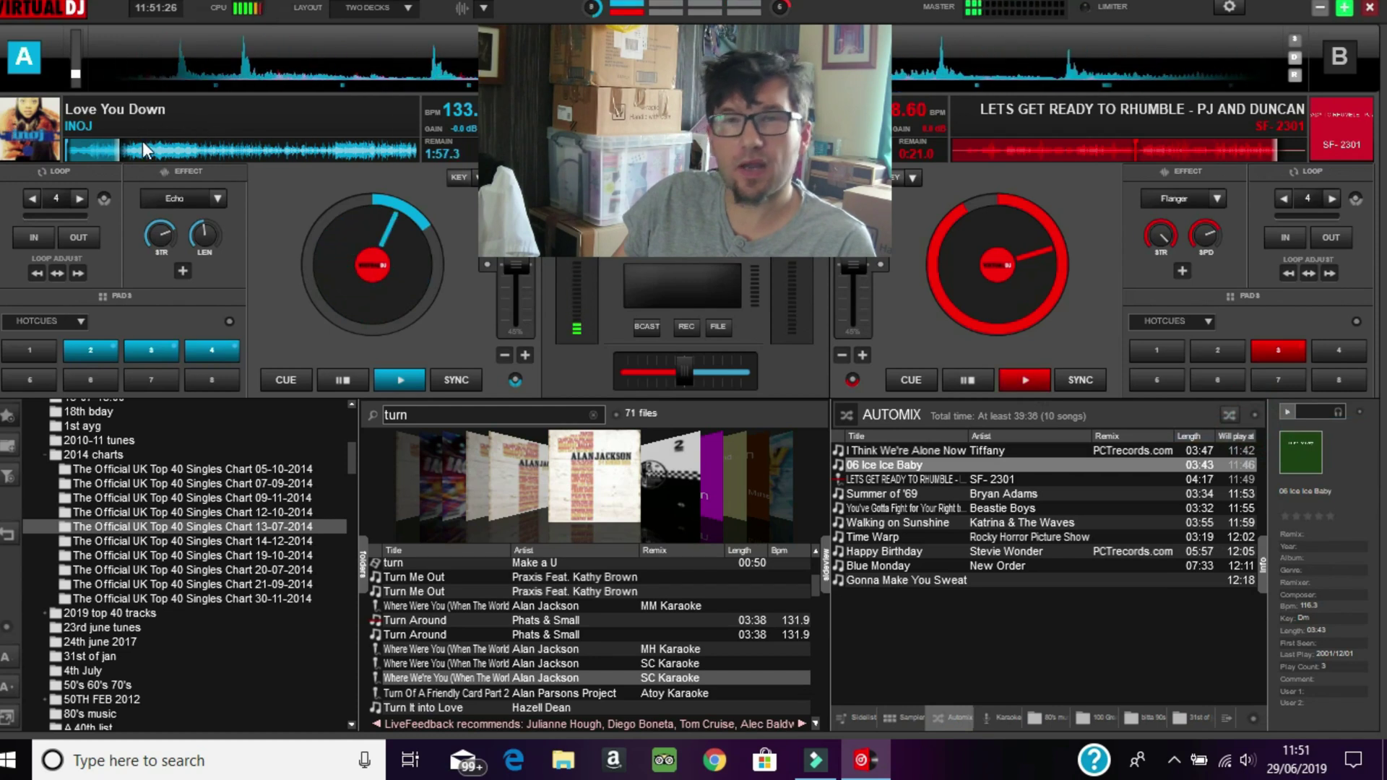
click(1255, 418)
click(1252, 428)
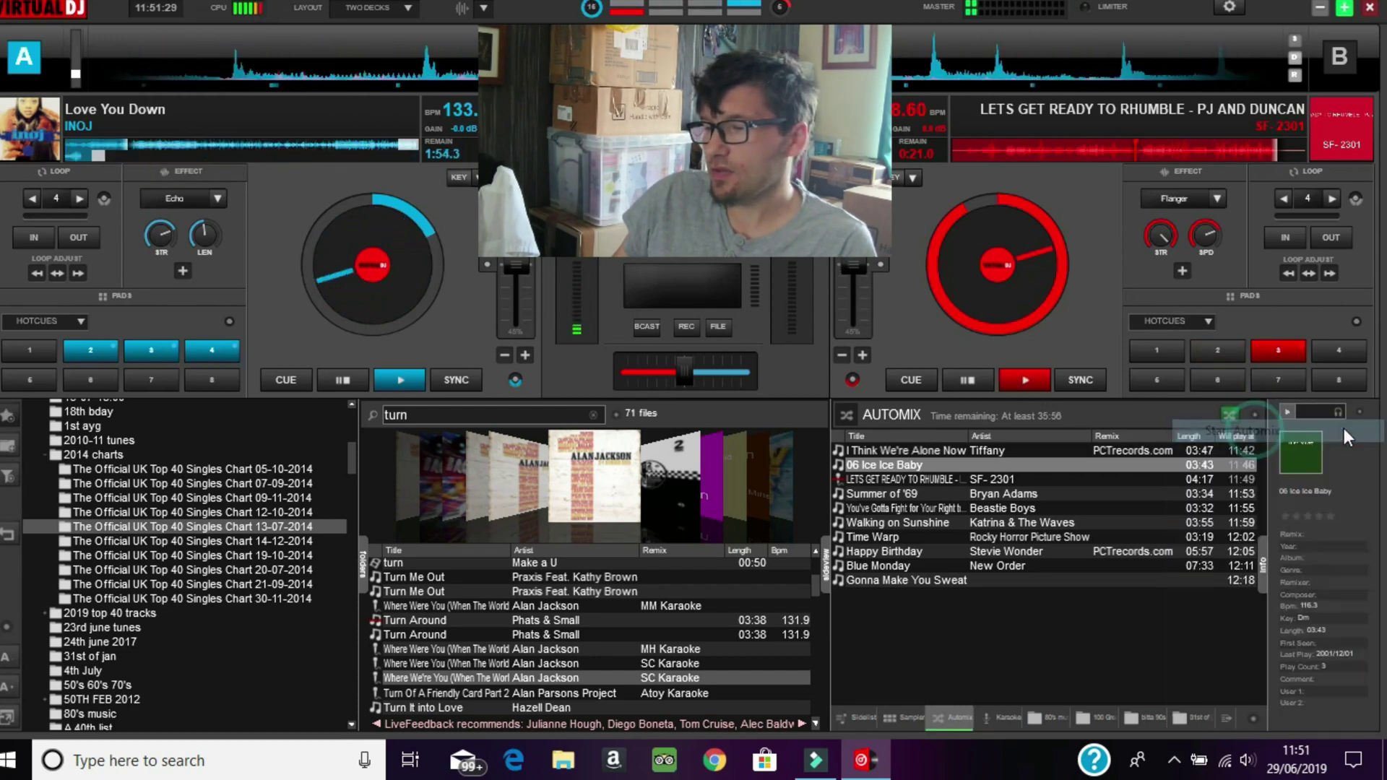
Step: Open the Automix Editor and switch headphone preview to the upper track, then back to the middle option
click(1253, 416)
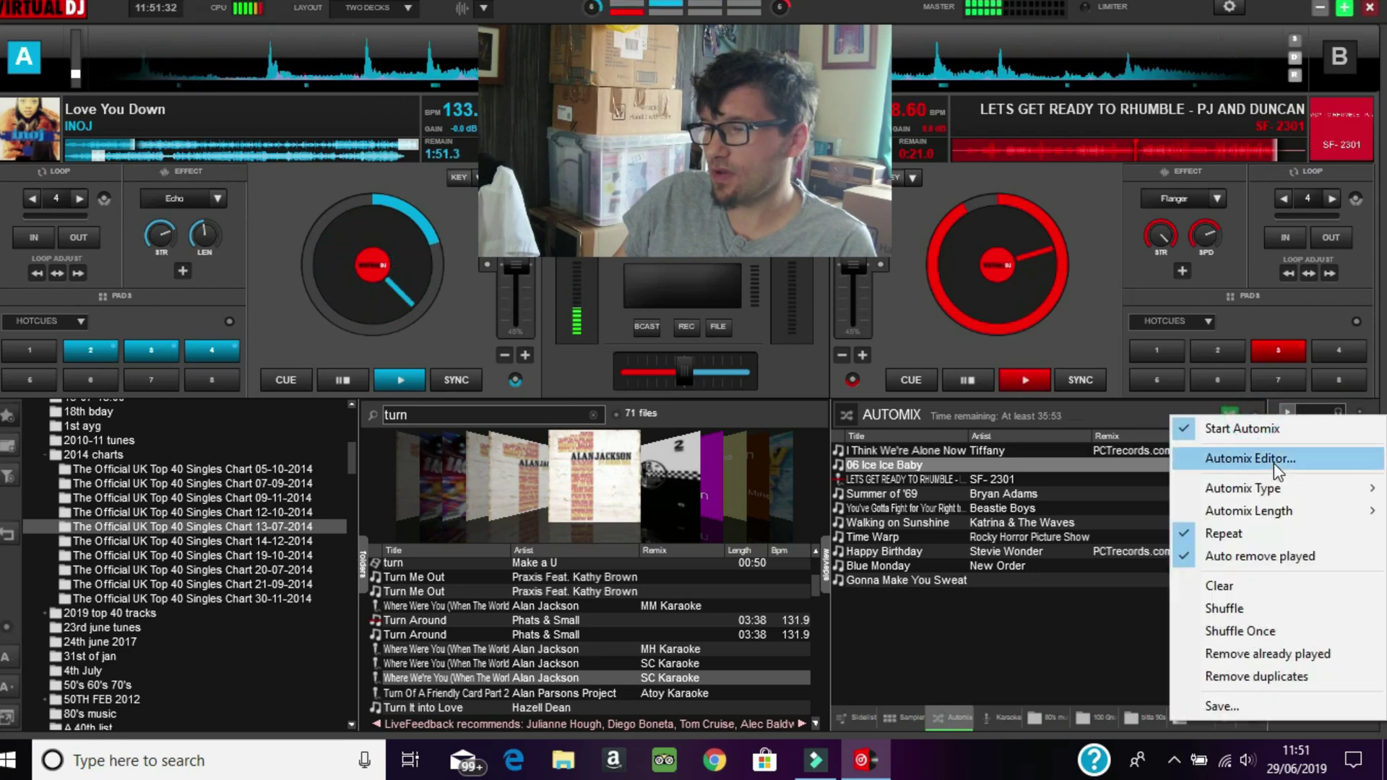
click(1273, 462)
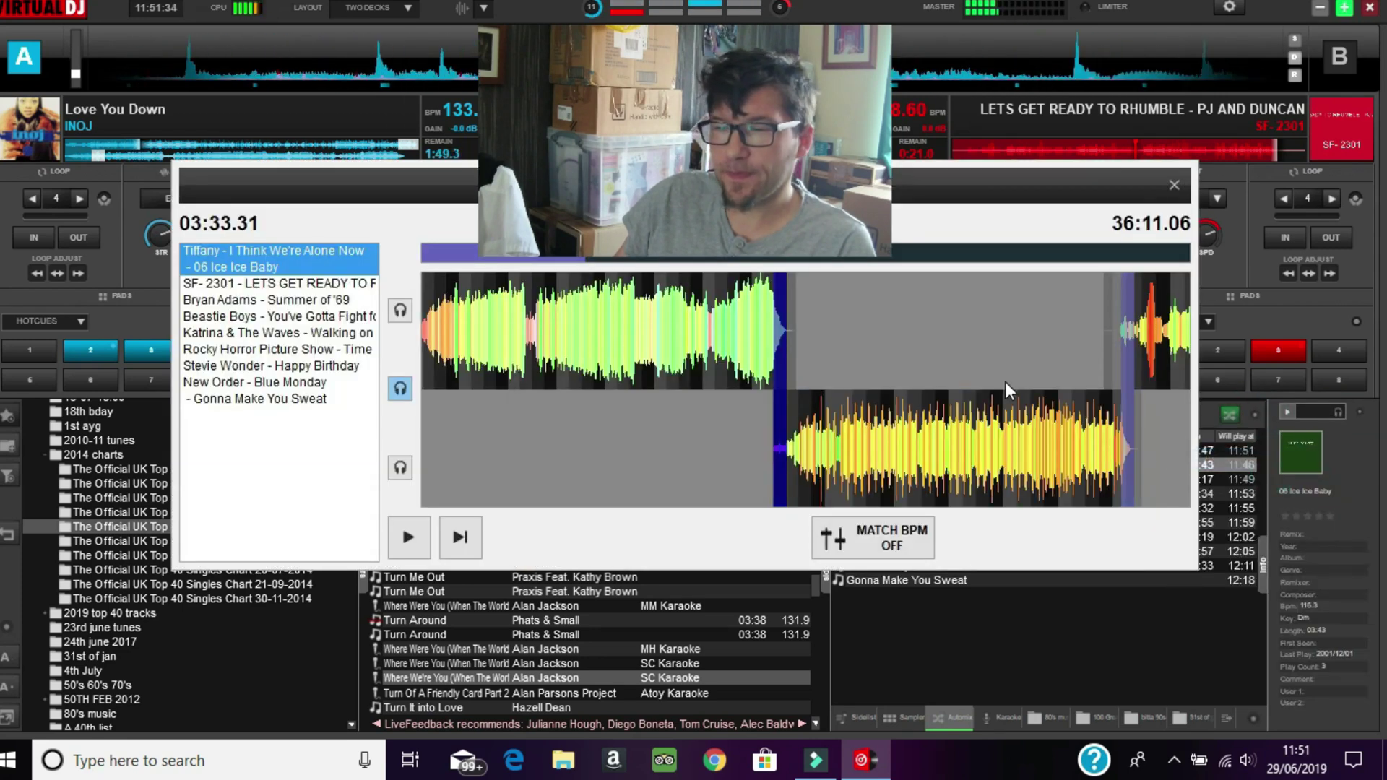
click(402, 312)
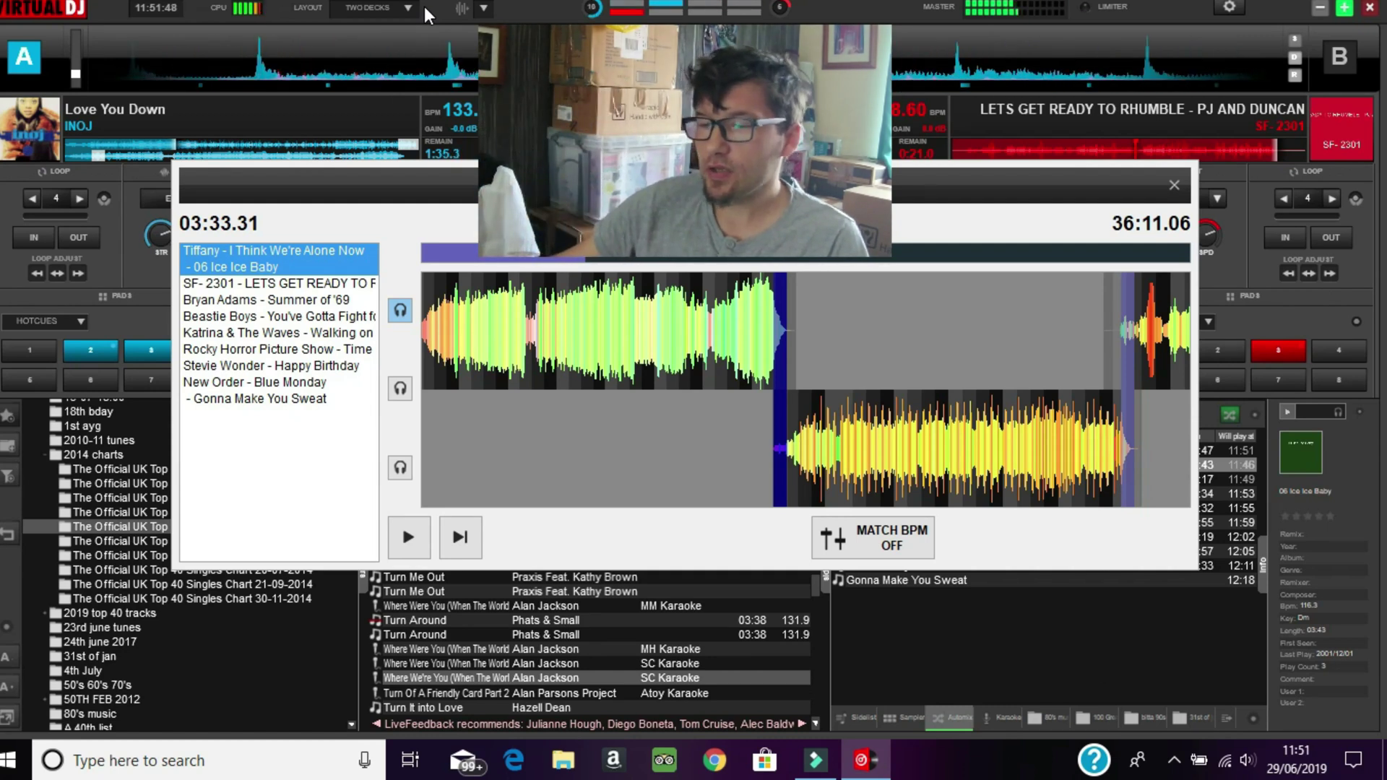
click(400, 389)
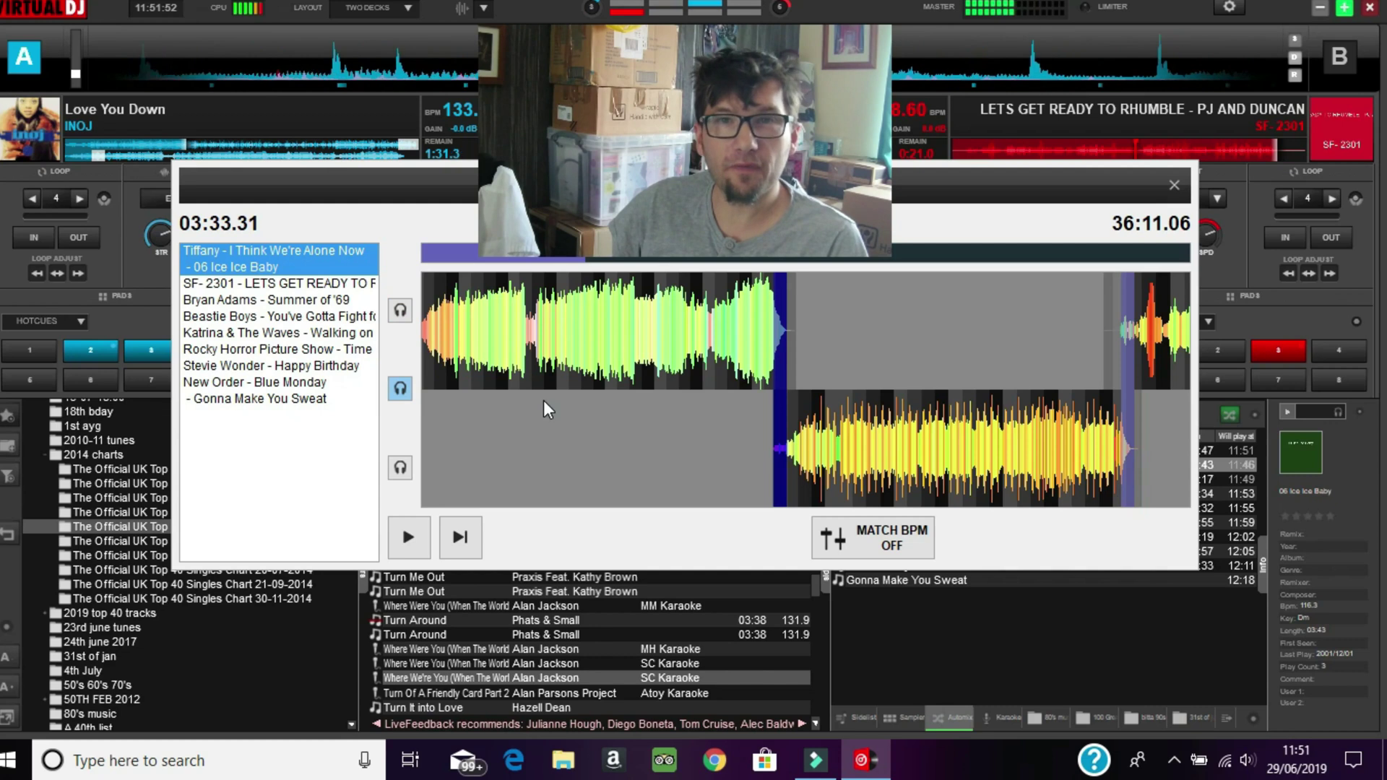
Step: Adjust the transition from I Think We're Alone Now to 06 Ice Ice Baby to about 03:32.8 and preview the lower track
drag(770, 357, 750, 349)
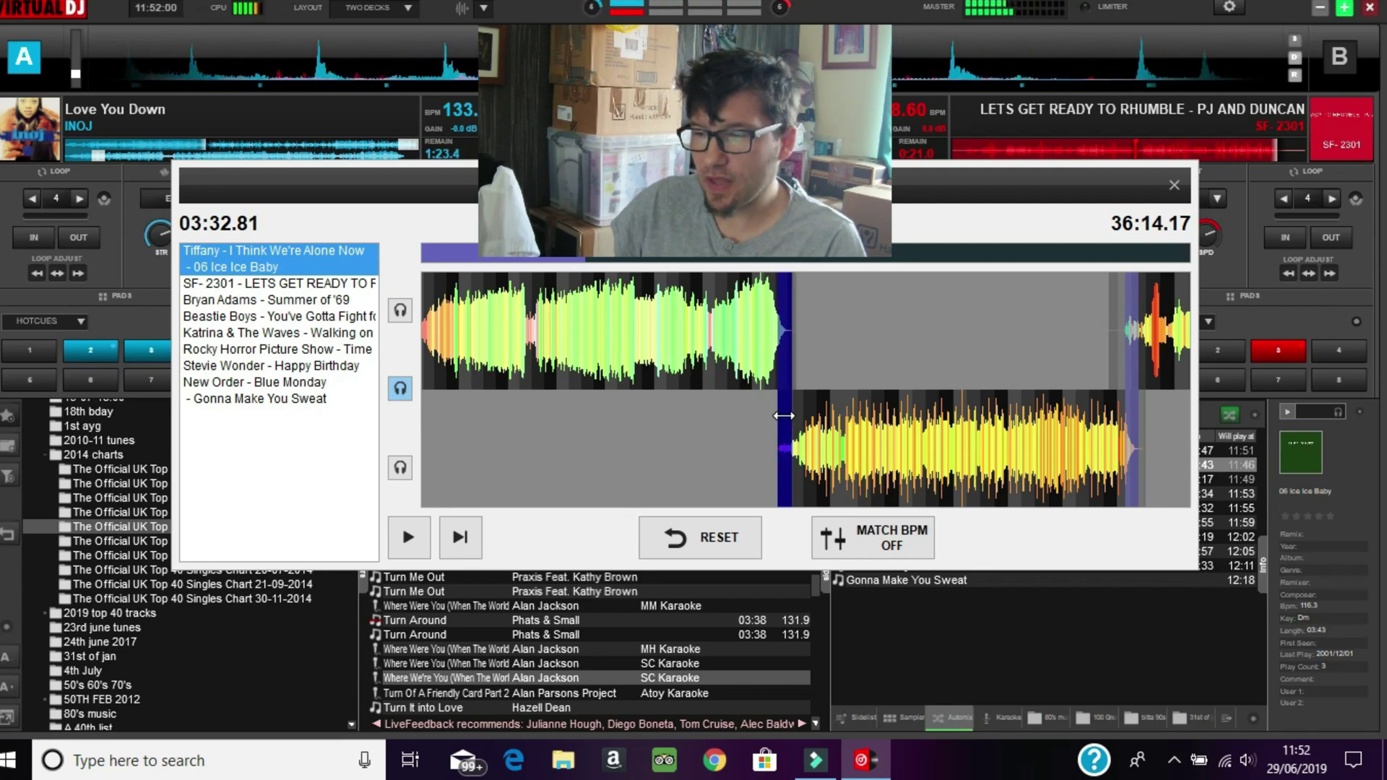
drag(785, 416, 788, 416)
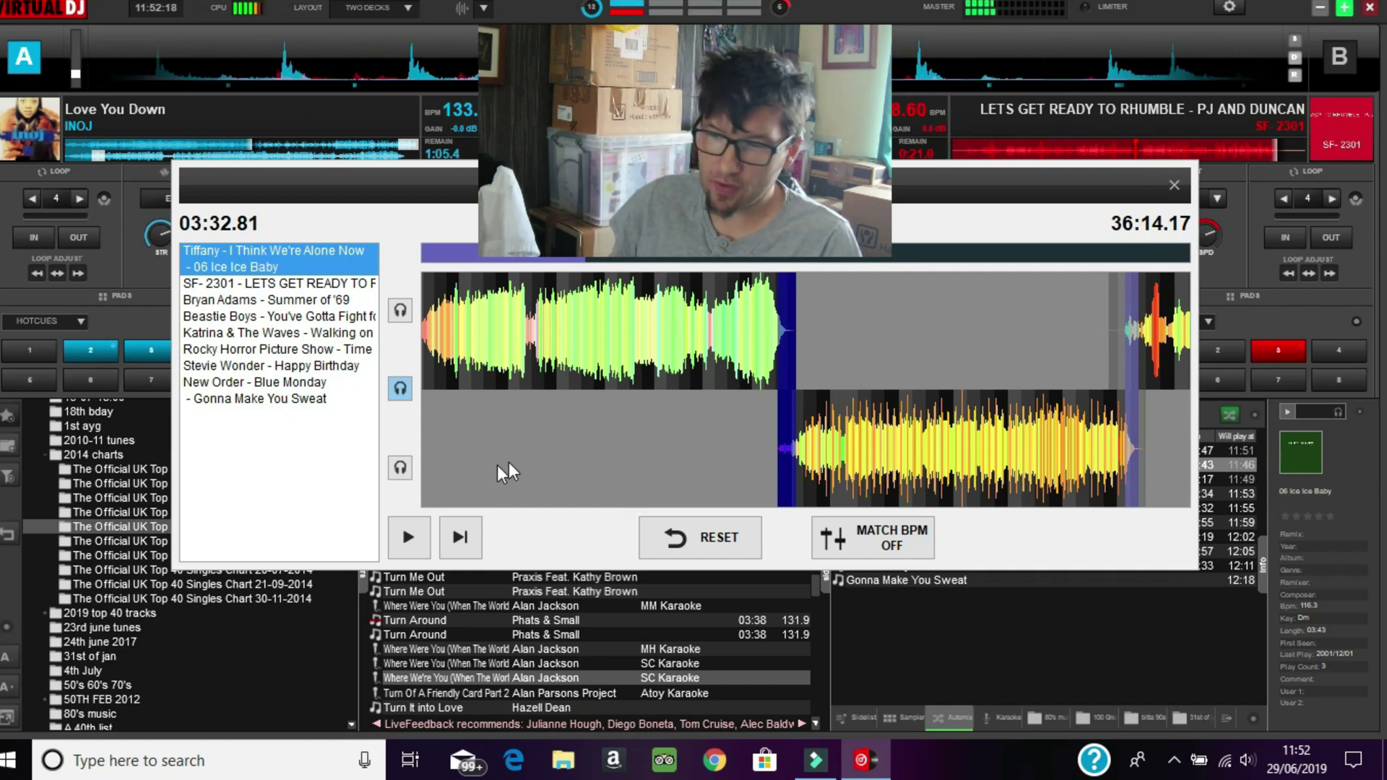
click(408, 472)
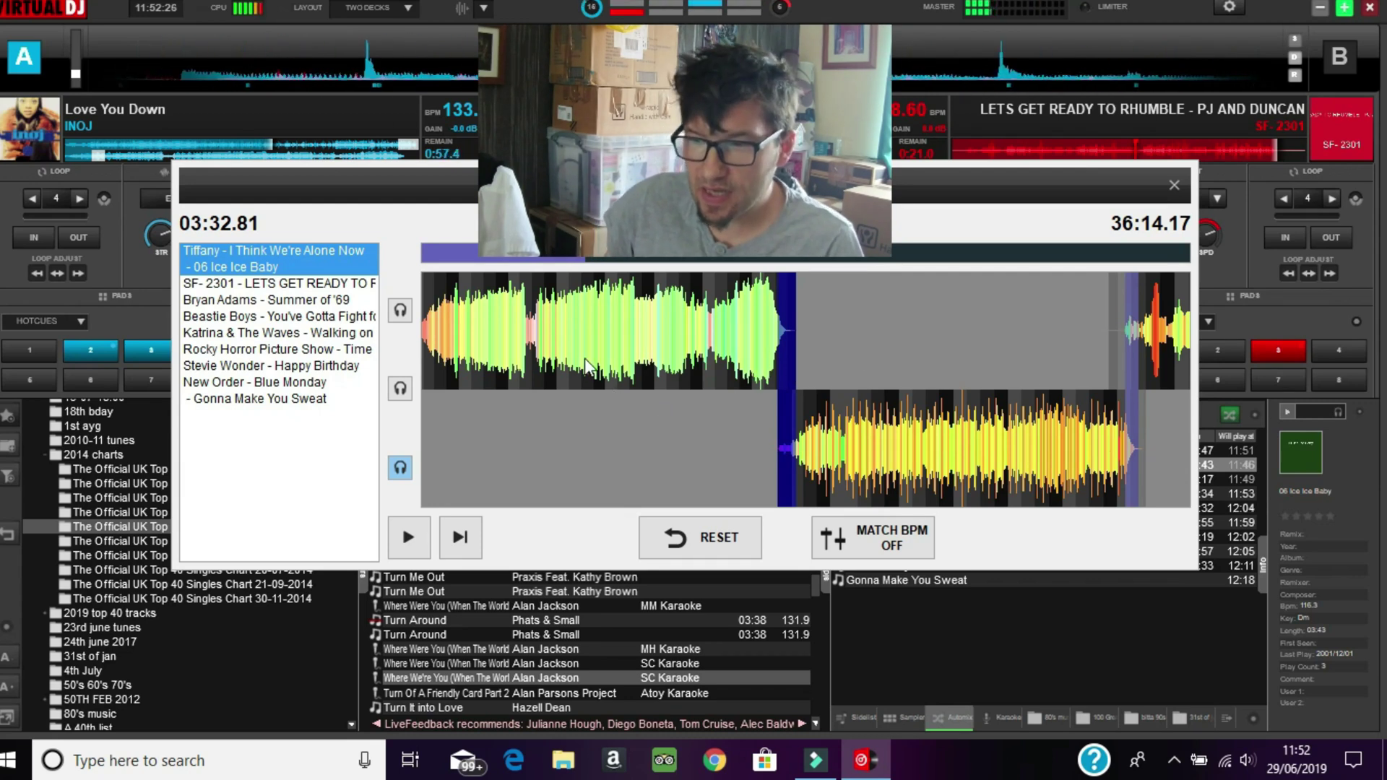
Step: Shorten the transition between Bryan Adams' Summer of '69 and the Beastie Boys track, and close the Automix Editor
click(266, 296)
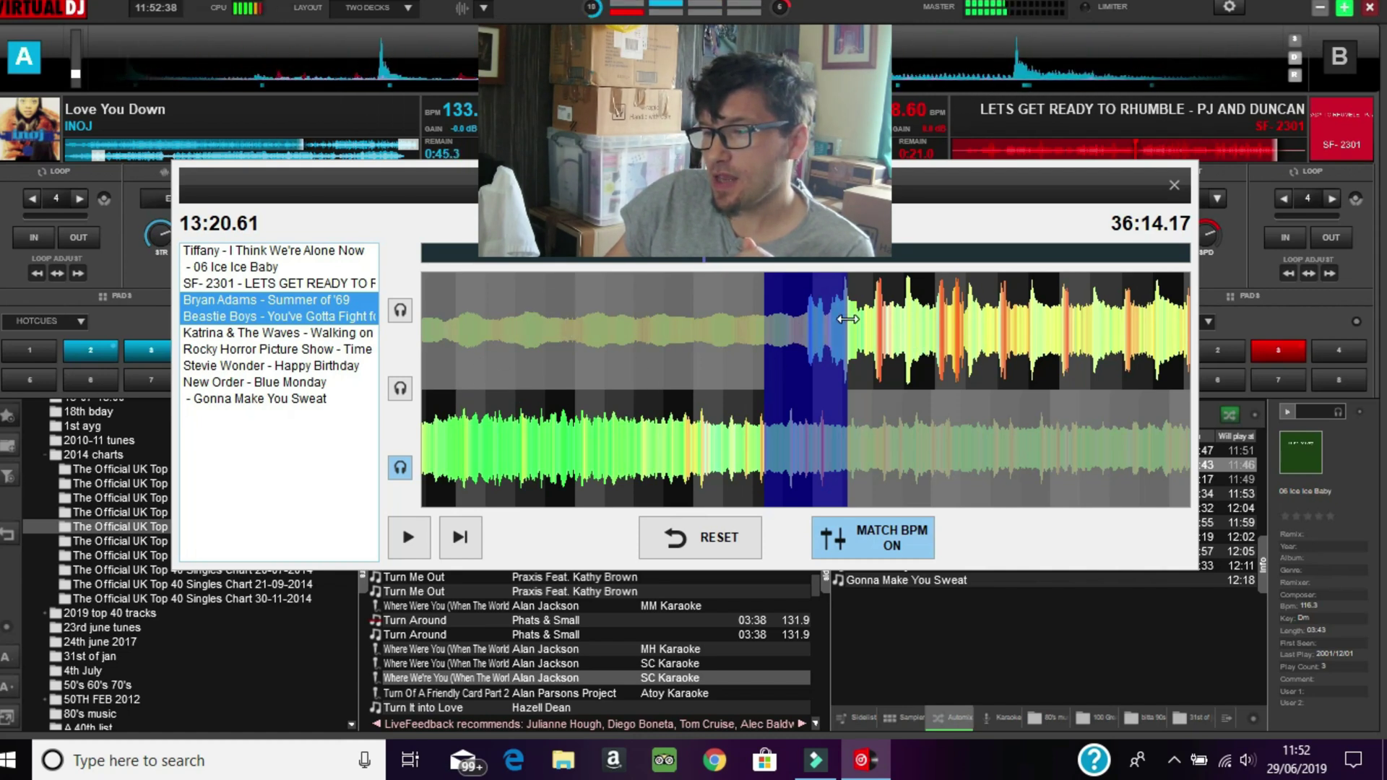
mouse_move(856, 317)
mouse_down()
mouse_move(896, 324)
mouse_move(820, 334)
mouse_move(849, 340)
mouse_up()
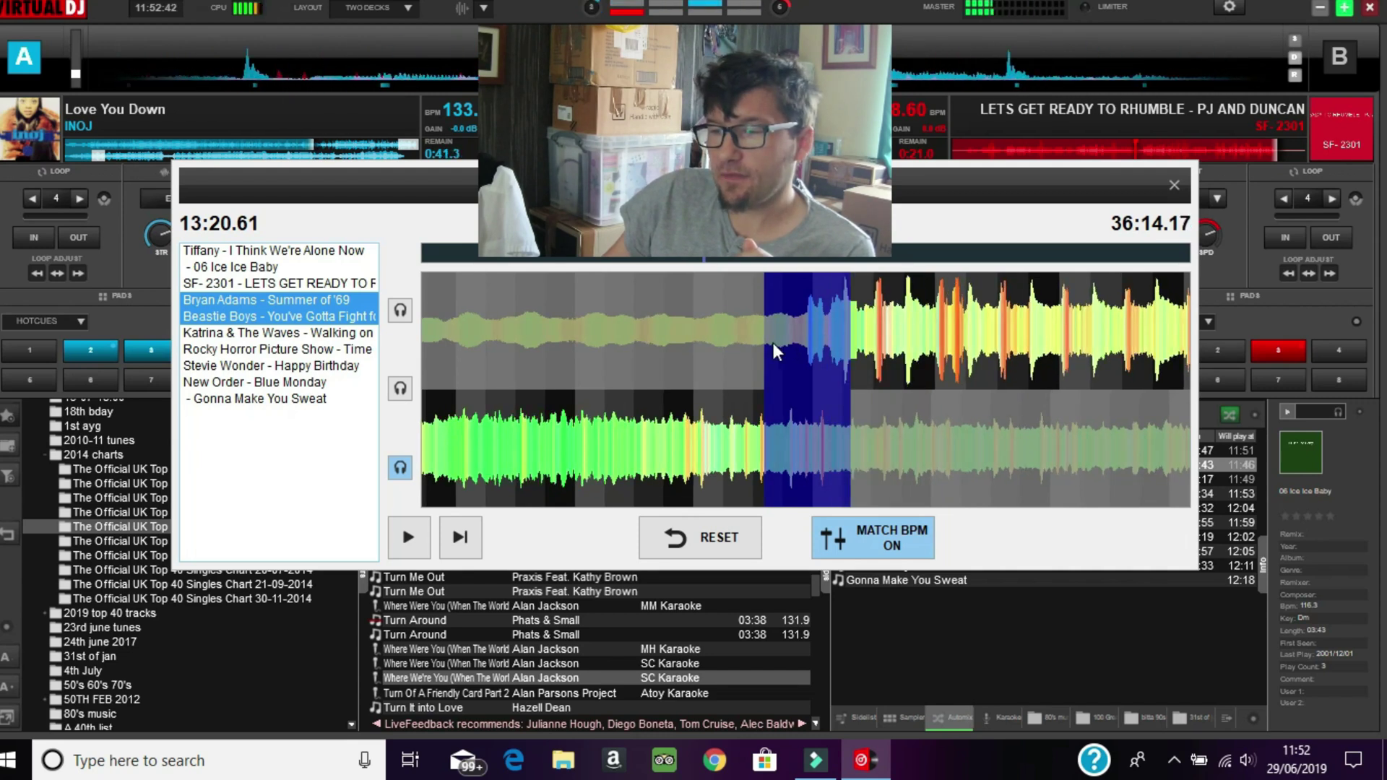
drag(763, 337, 685, 348)
drag(777, 346, 774, 348)
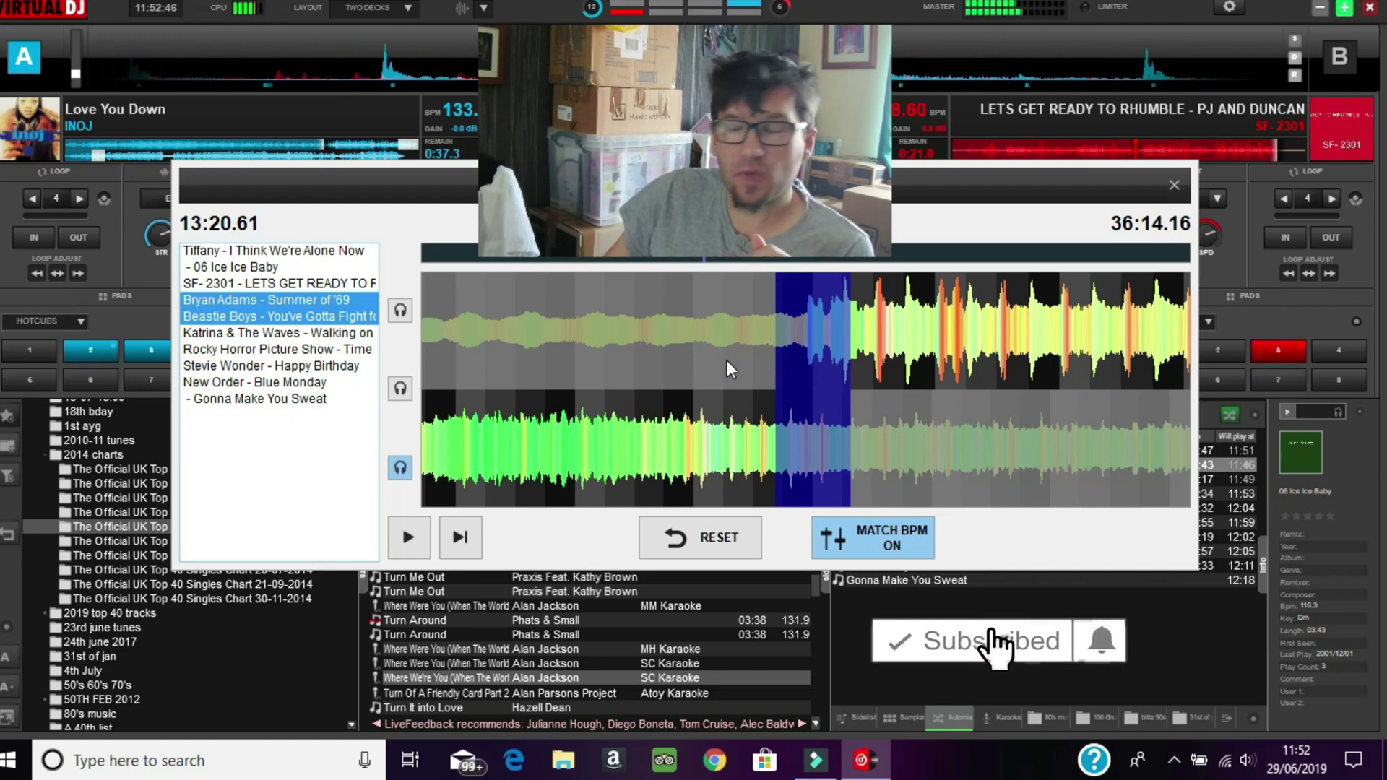
click(1173, 187)
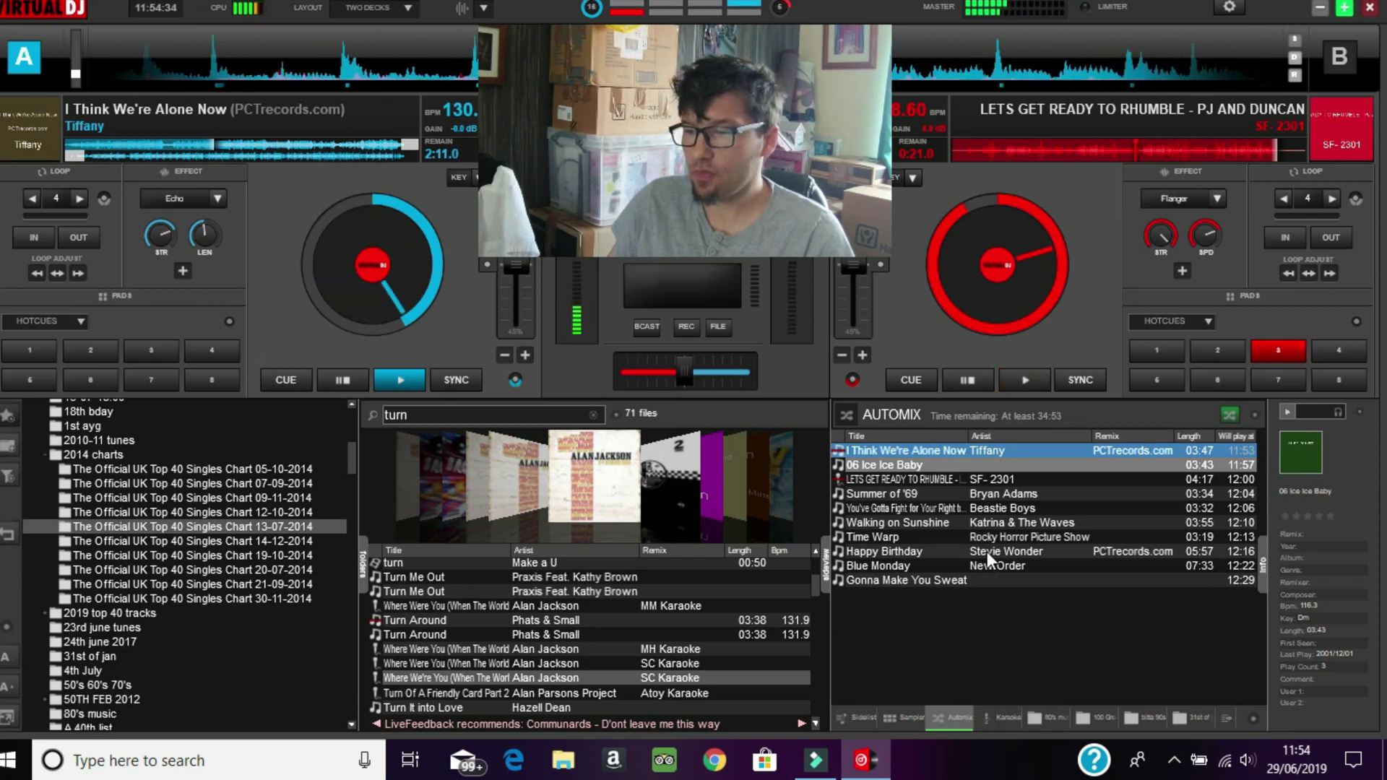
Step: Mix into 06 Ice Ice Baby immediately from the Automix list
right_click(1008, 498)
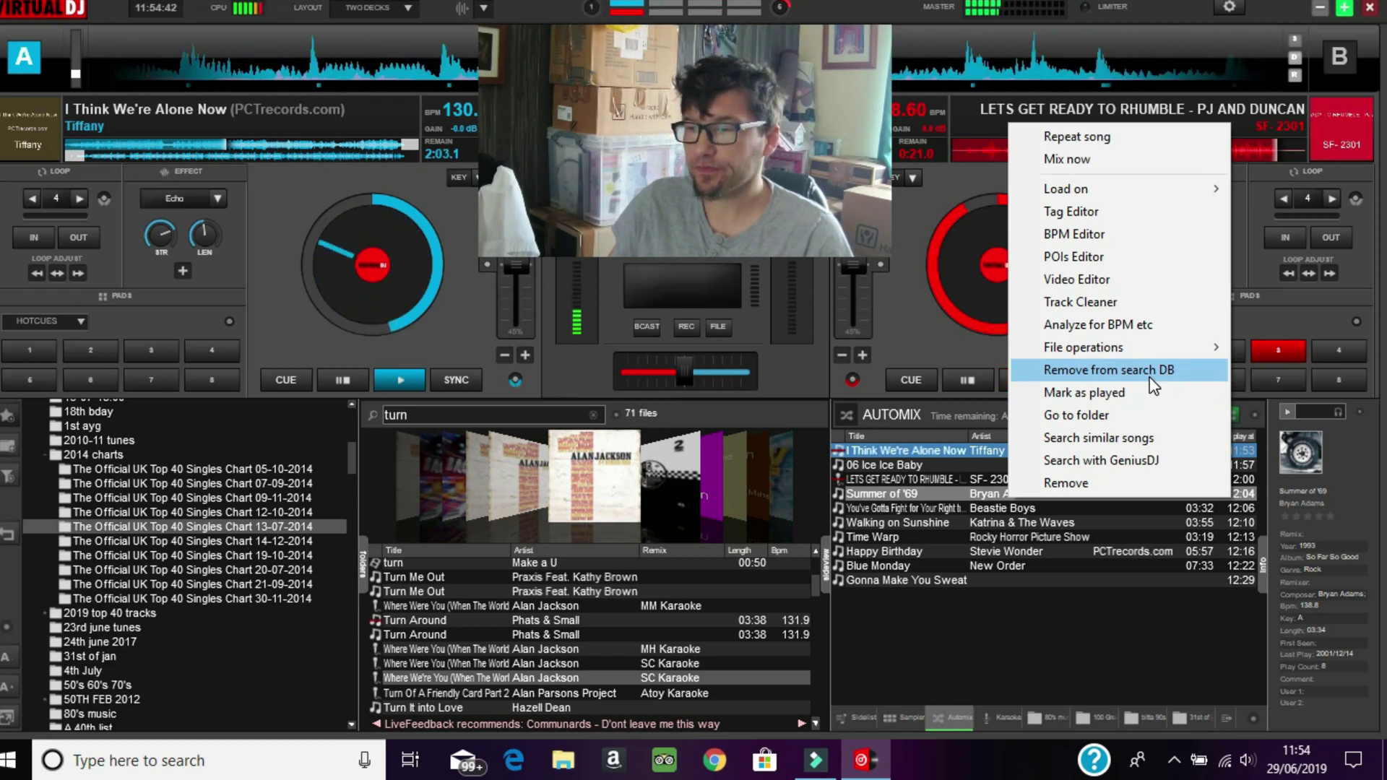
click(935, 468)
right_click(967, 466)
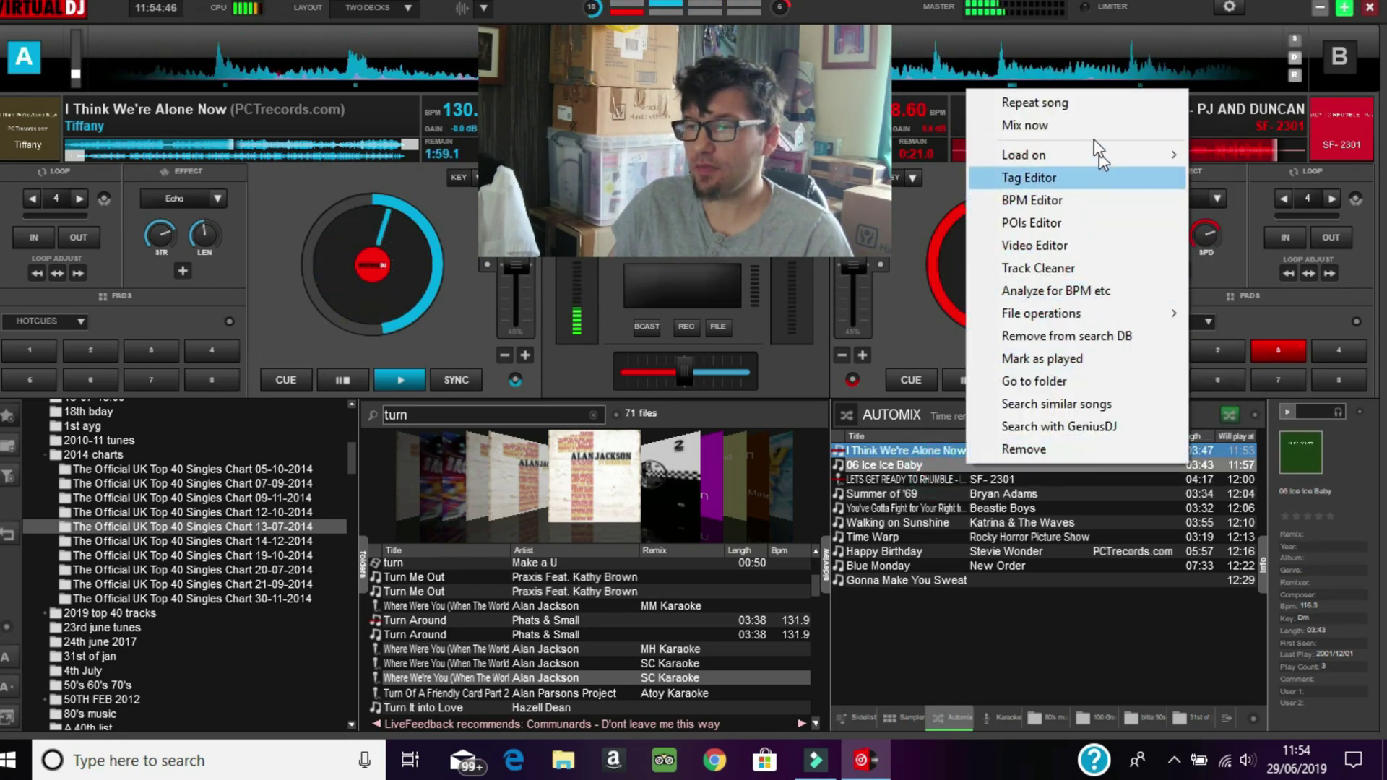
click(1082, 125)
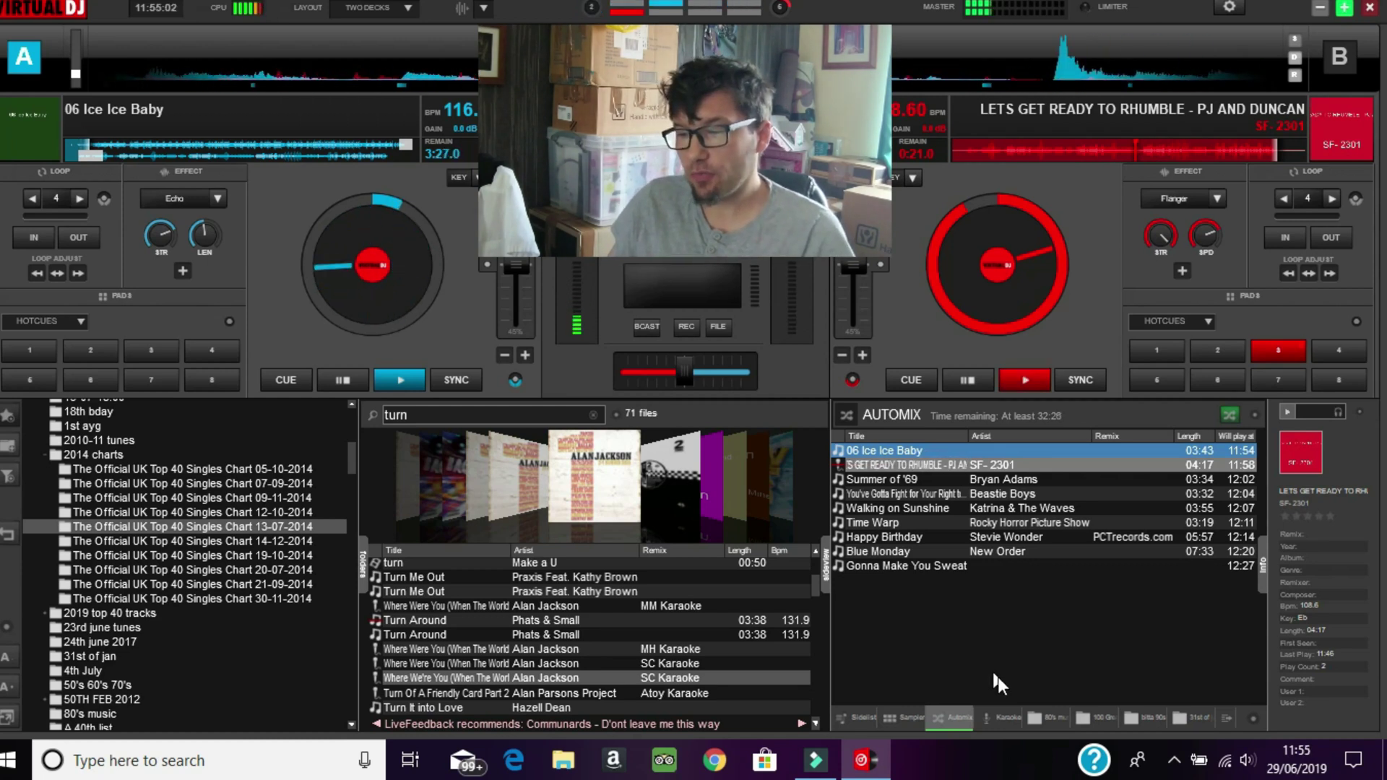
Step: Show the Karaoke list and load LETS GET READY TO RHUMBLE from it onto deck 2
click(1000, 721)
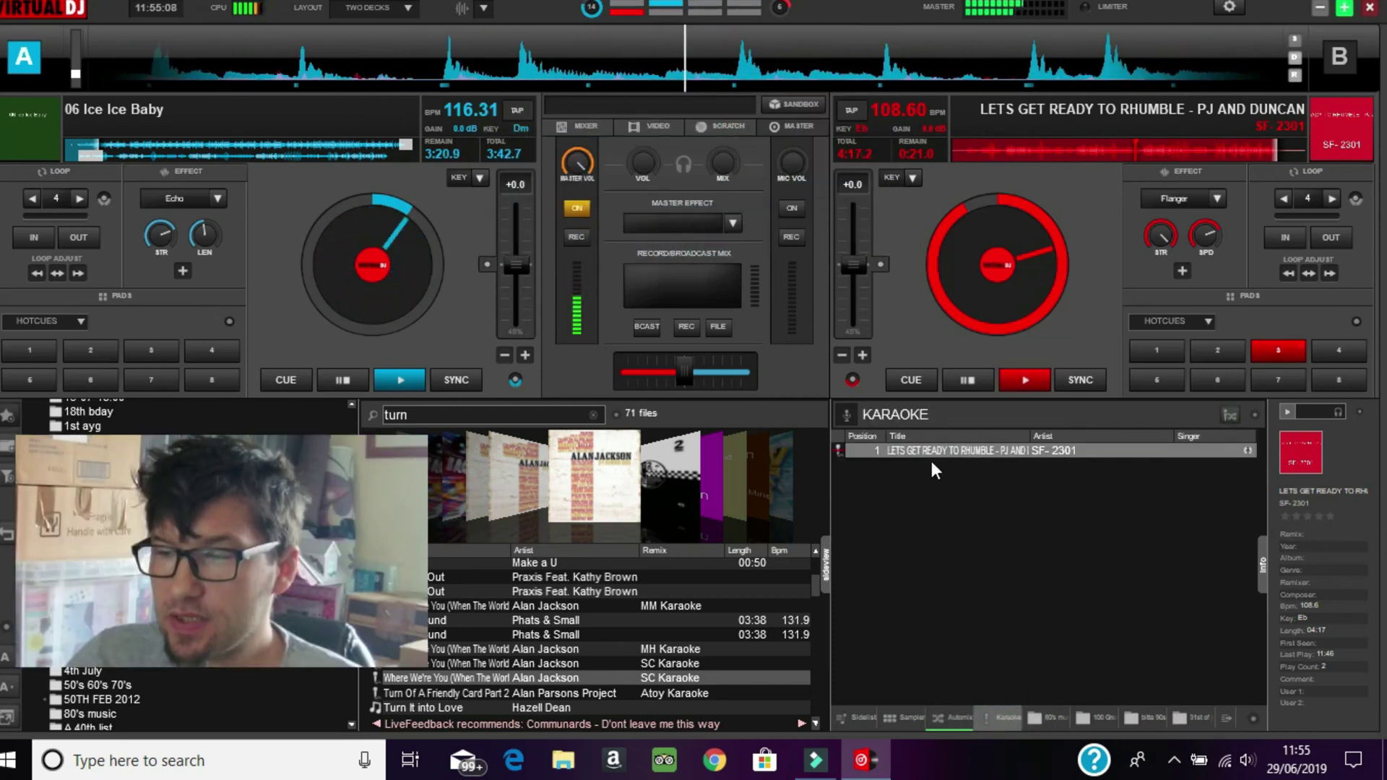
right_click(969, 452)
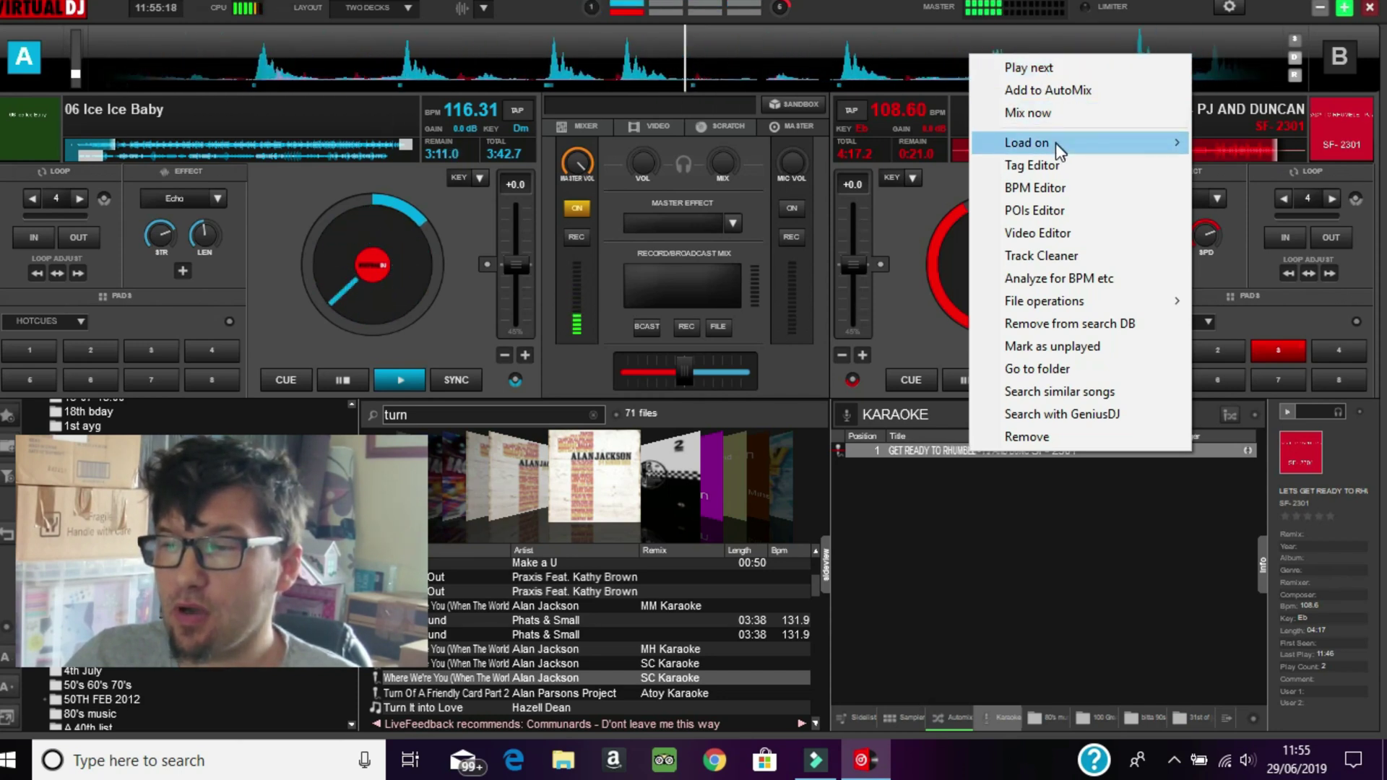
mouse_move(1056, 143)
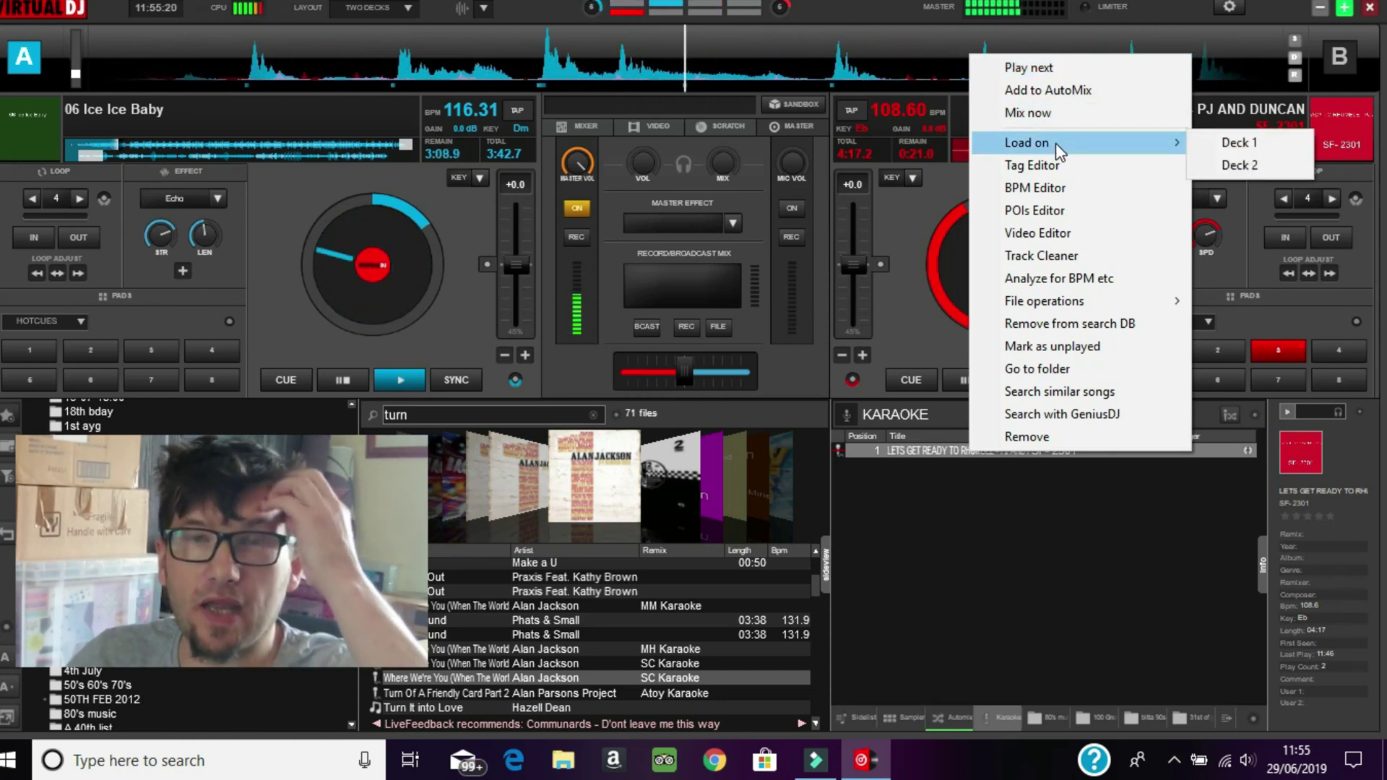
click(1258, 166)
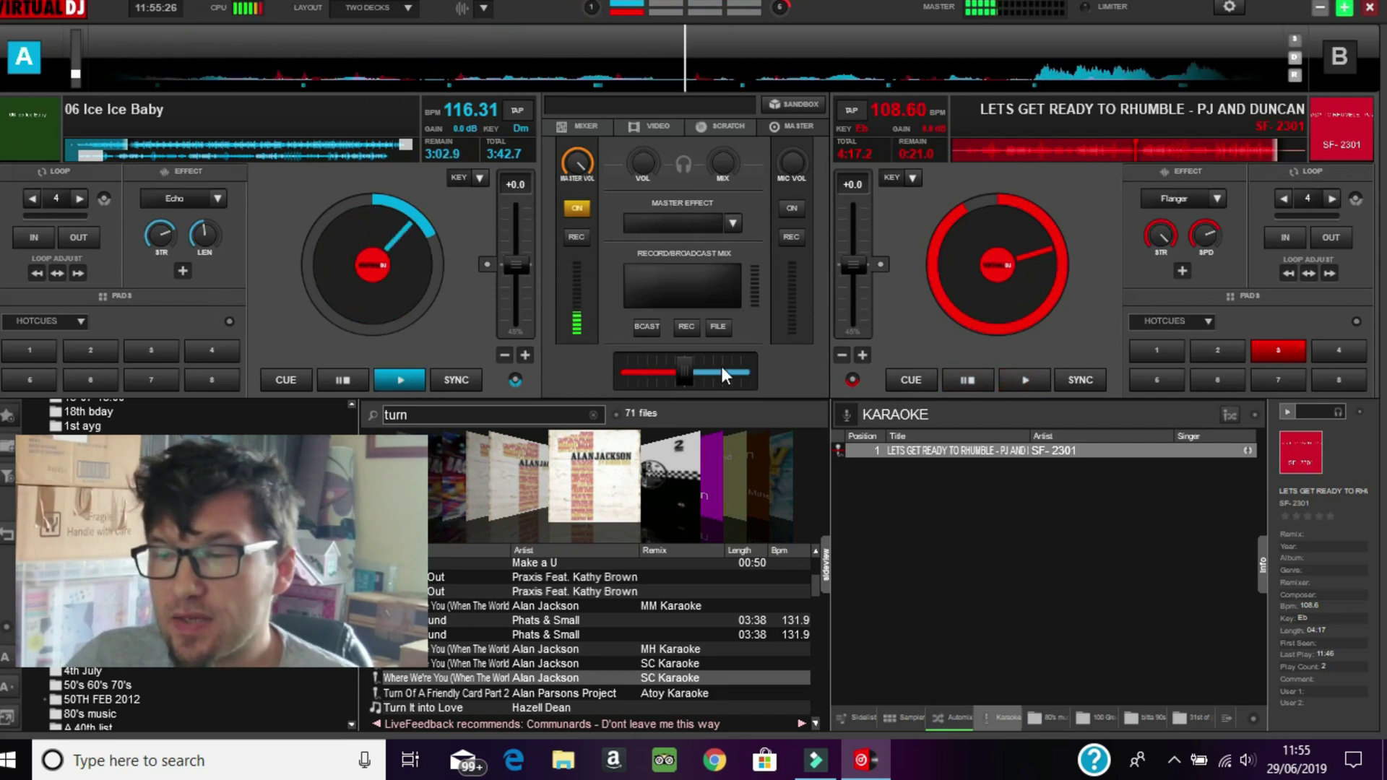
Step: Sweep the crossfader towards deck B and back to about the centre
drag(683, 362, 738, 377)
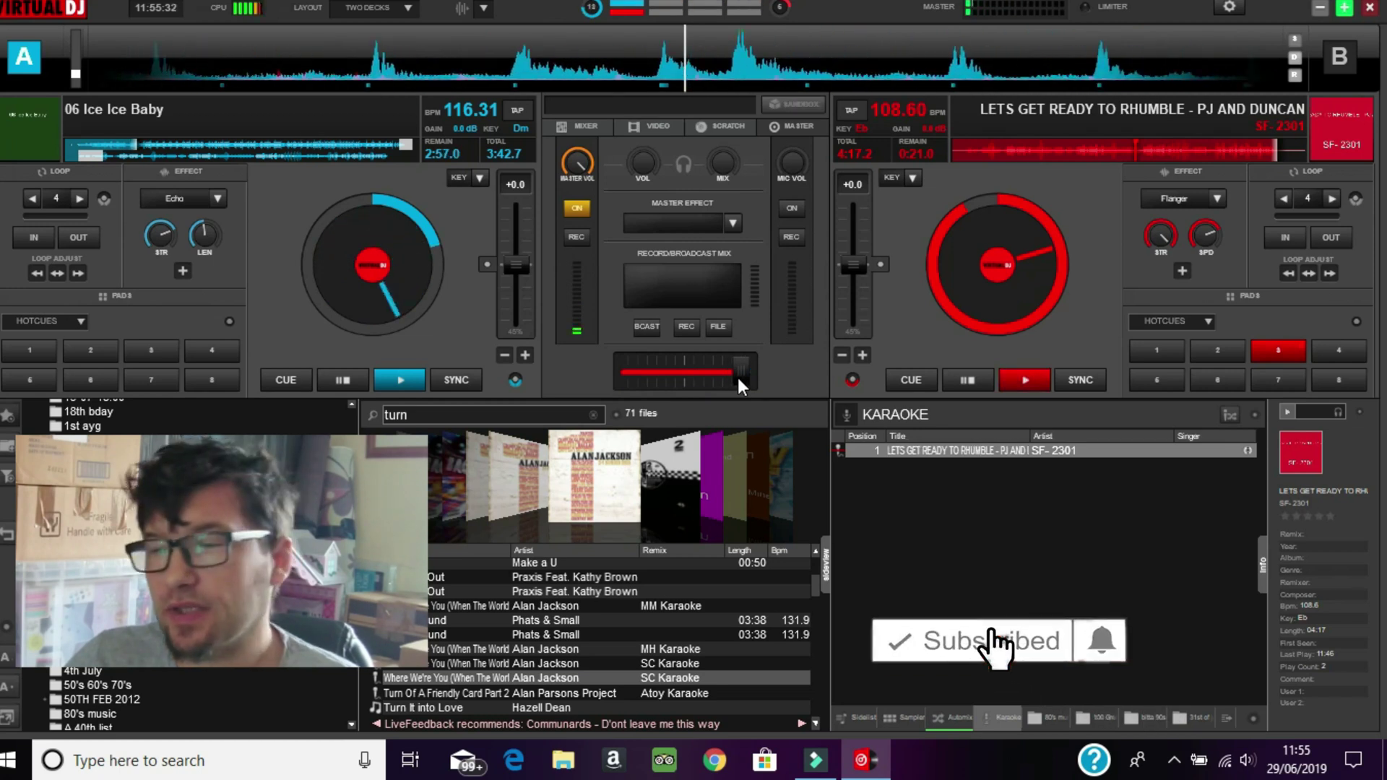
drag(739, 374, 676, 379)
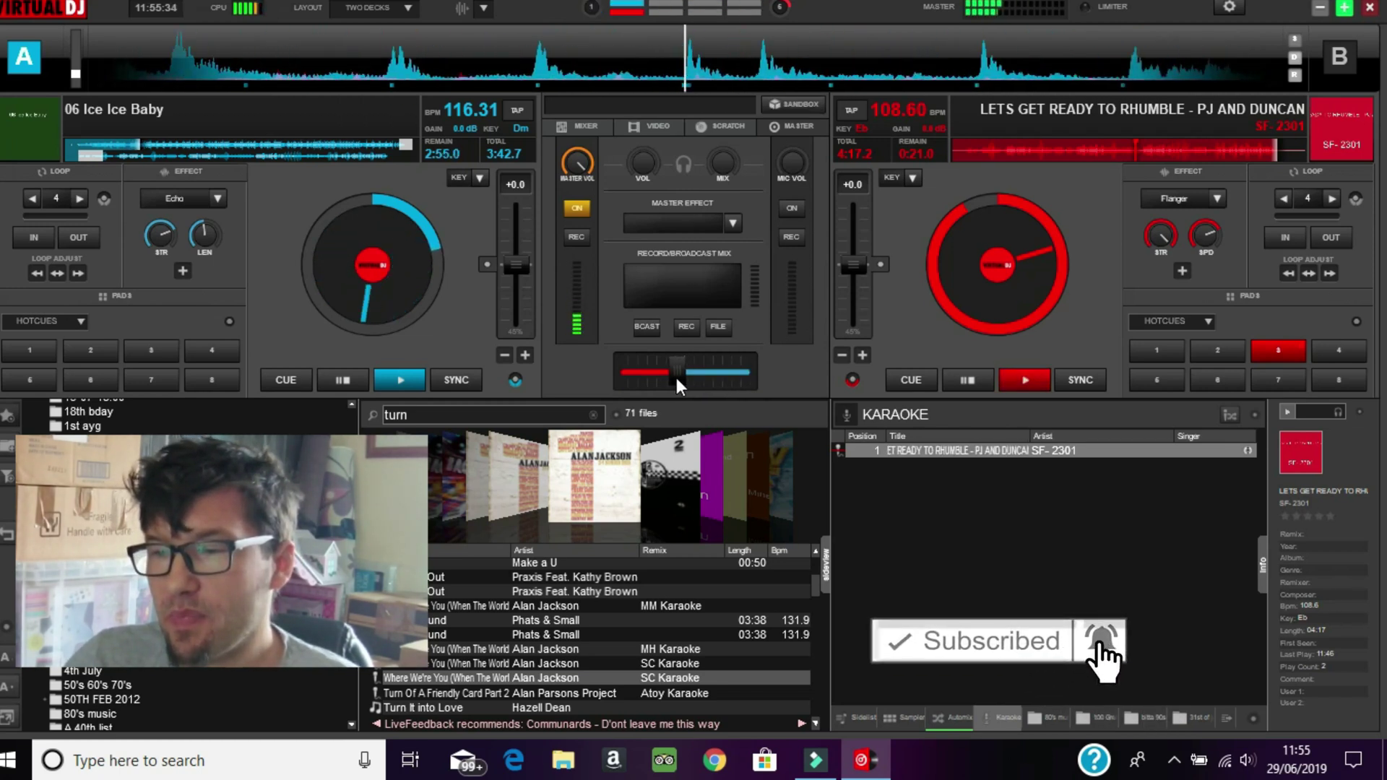
Step: Play deck B's karaoke track with the video mixer shown and the crossfader centred, and return to the audio mixer
click(659, 129)
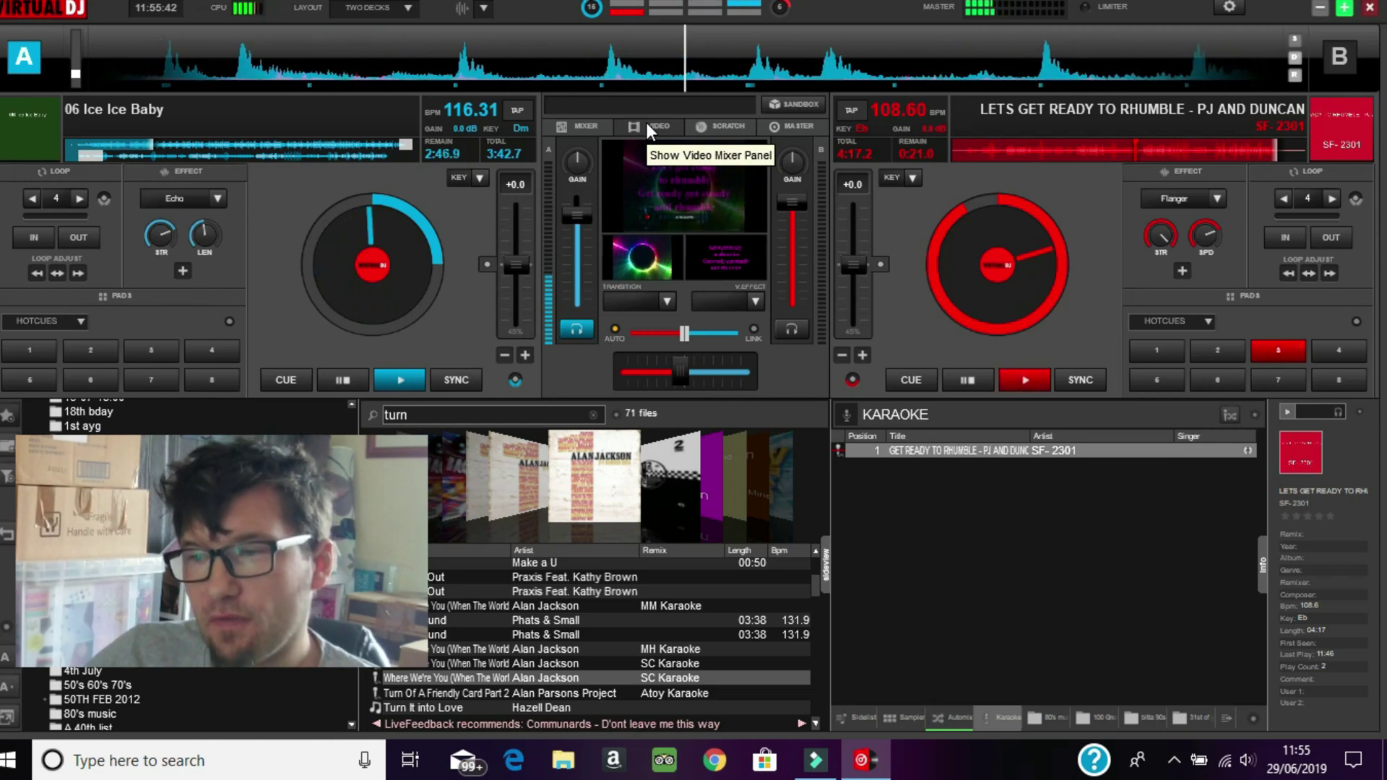
drag(678, 362, 687, 389)
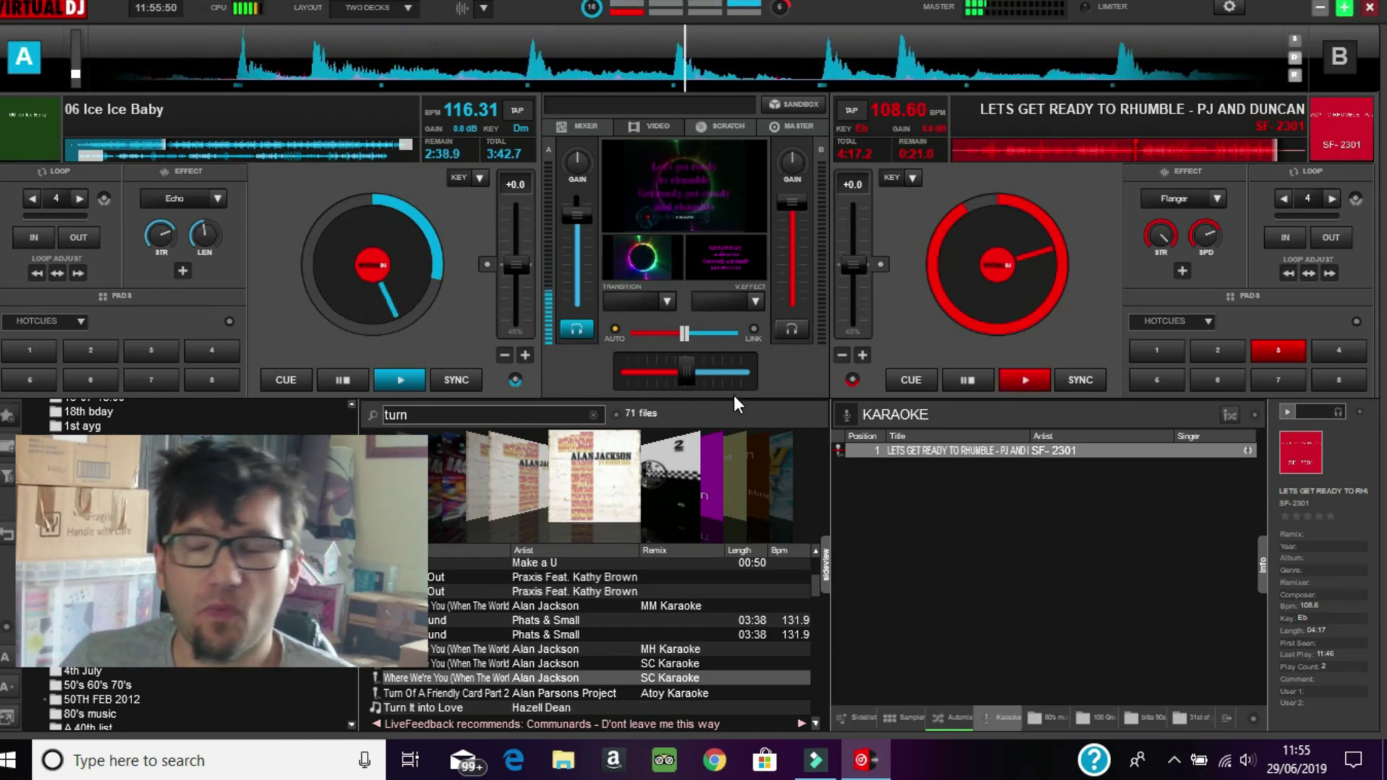
click(1025, 381)
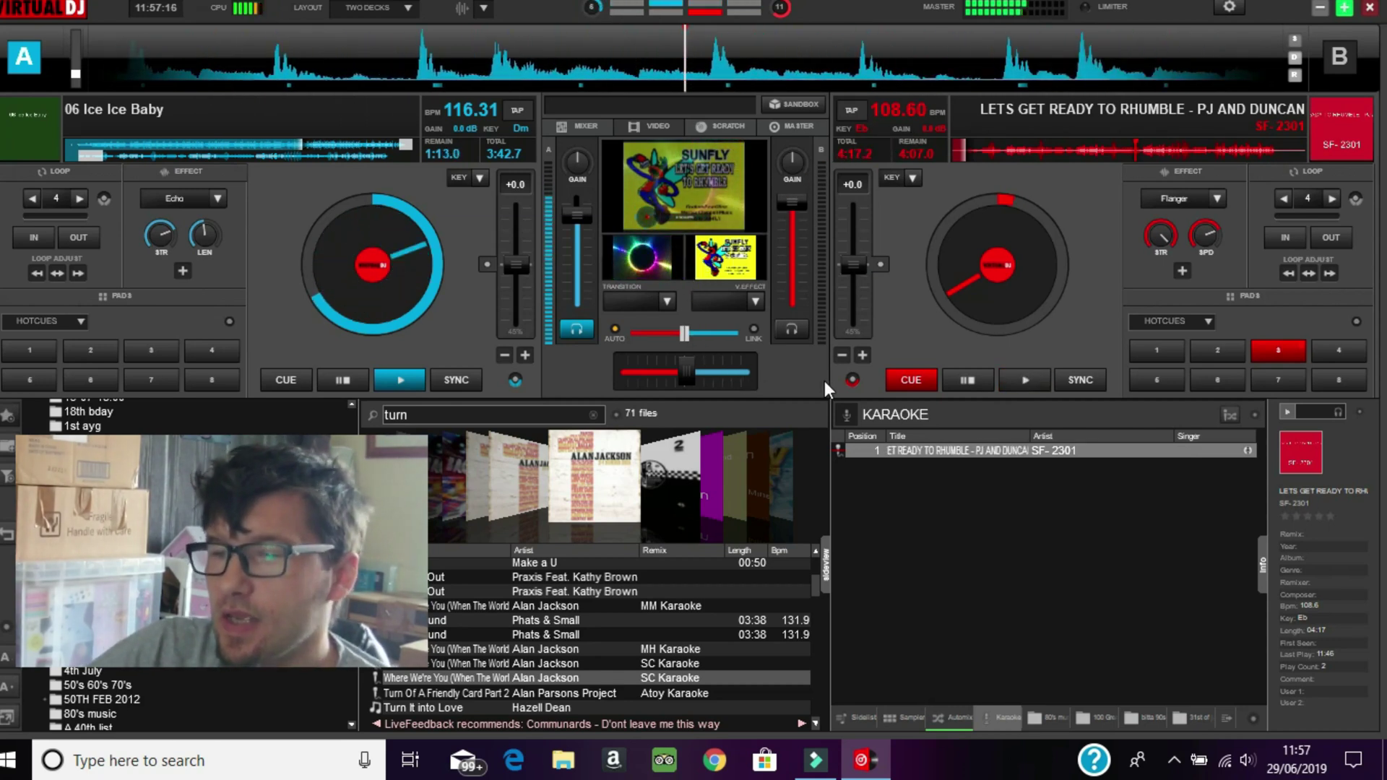
click(576, 125)
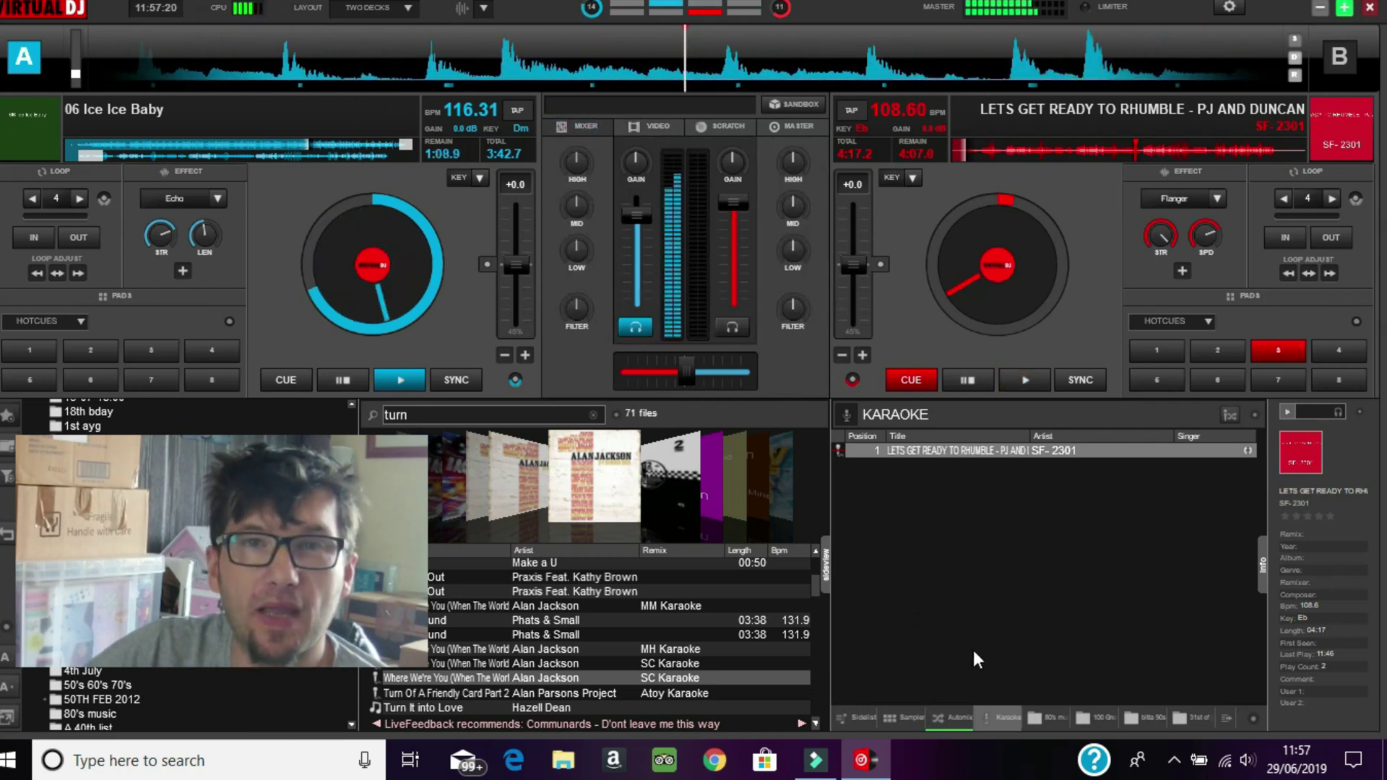
Step: In the Automix list, move LETS GET READY TO RHUMBLE directly below Walking on Sunshine
click(953, 717)
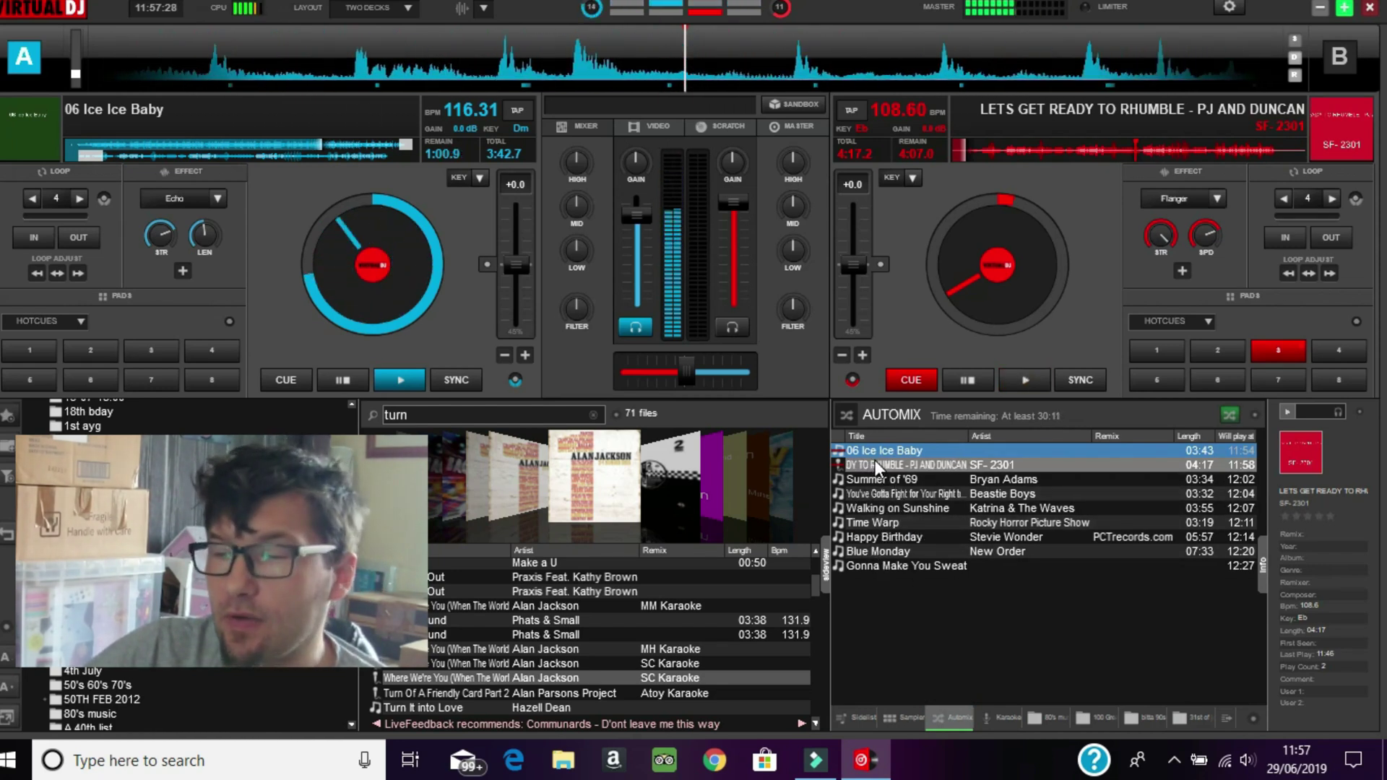
mouse_move(874, 461)
mouse_down()
mouse_move(878, 500)
mouse_move(886, 519)
mouse_move(878, 477)
mouse_move(898, 513)
mouse_up()
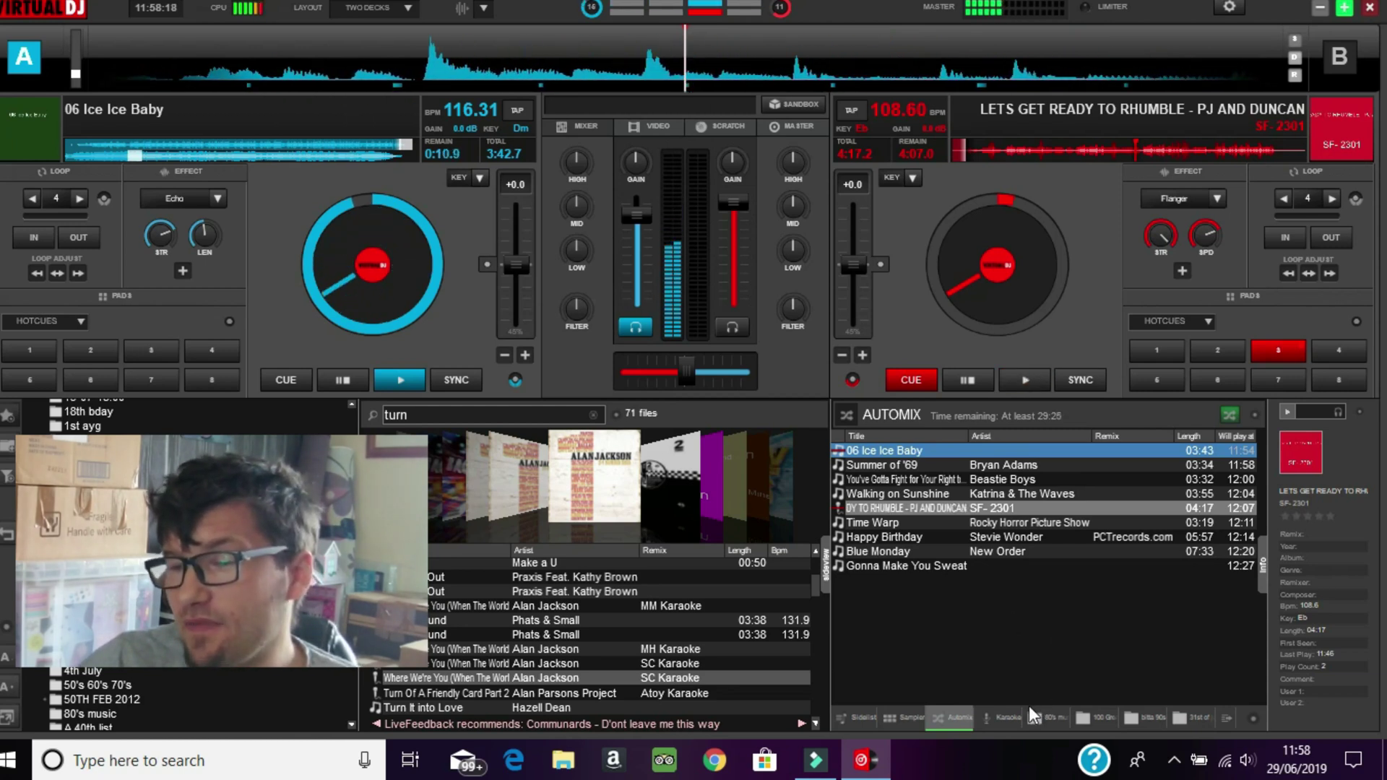
Step: Look through the Karaoke list and the Sidelist, and open the Sampler's Instruments bank
click(1005, 719)
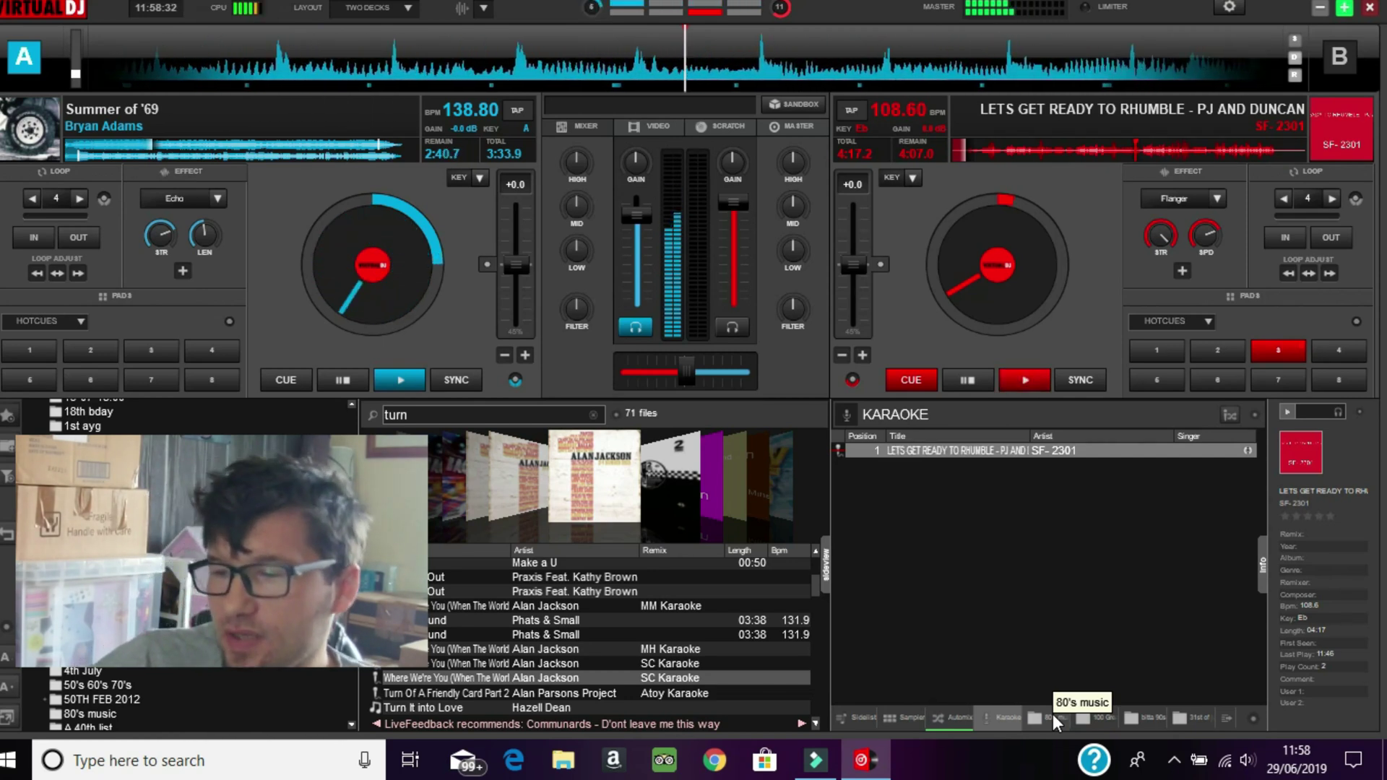
click(857, 720)
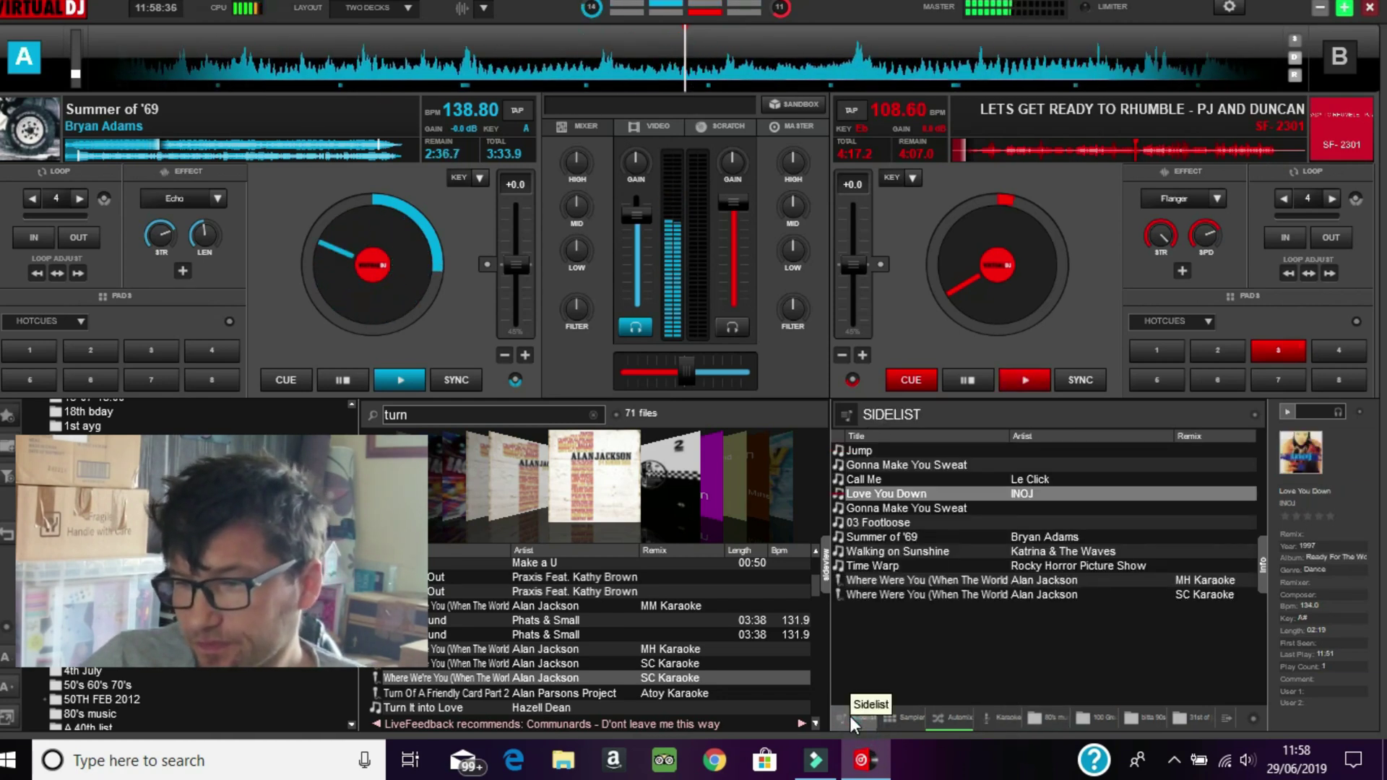
click(898, 715)
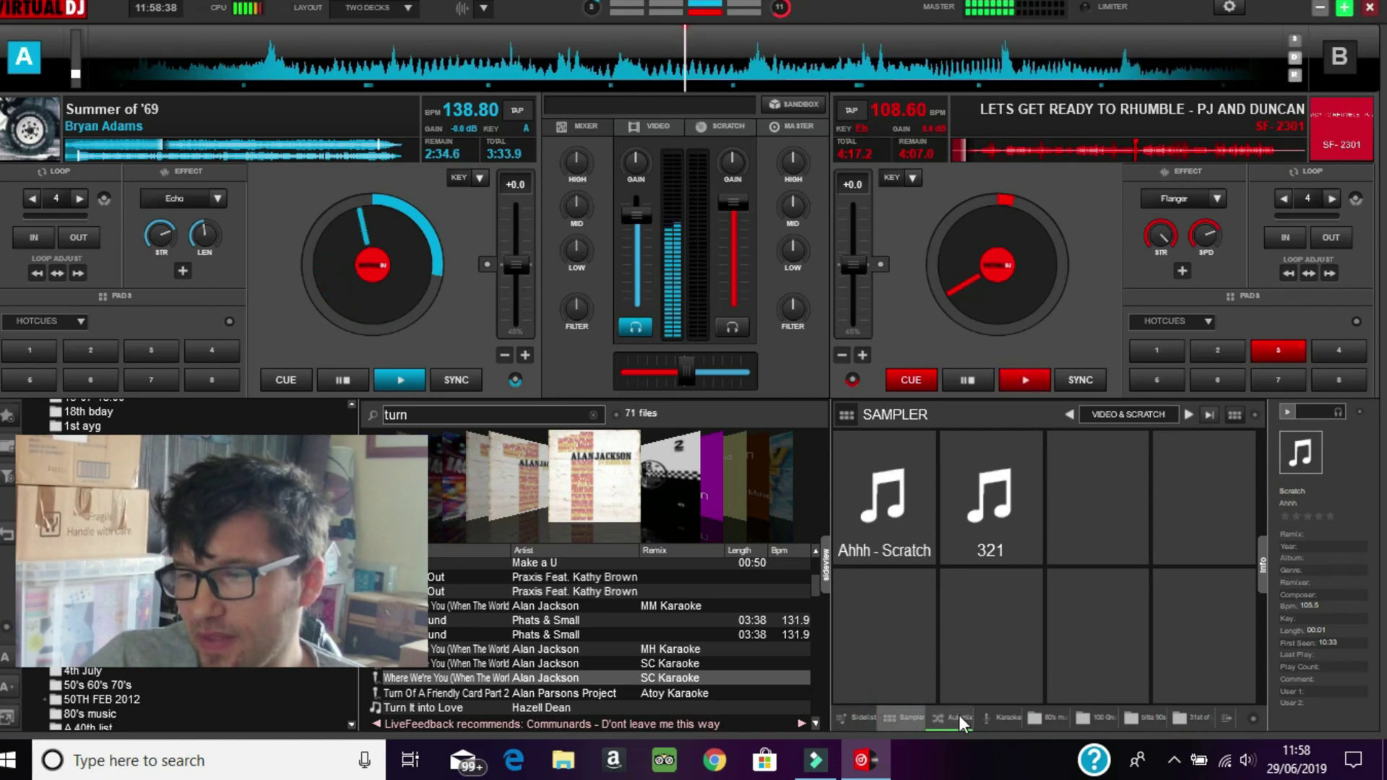
click(958, 717)
click(897, 715)
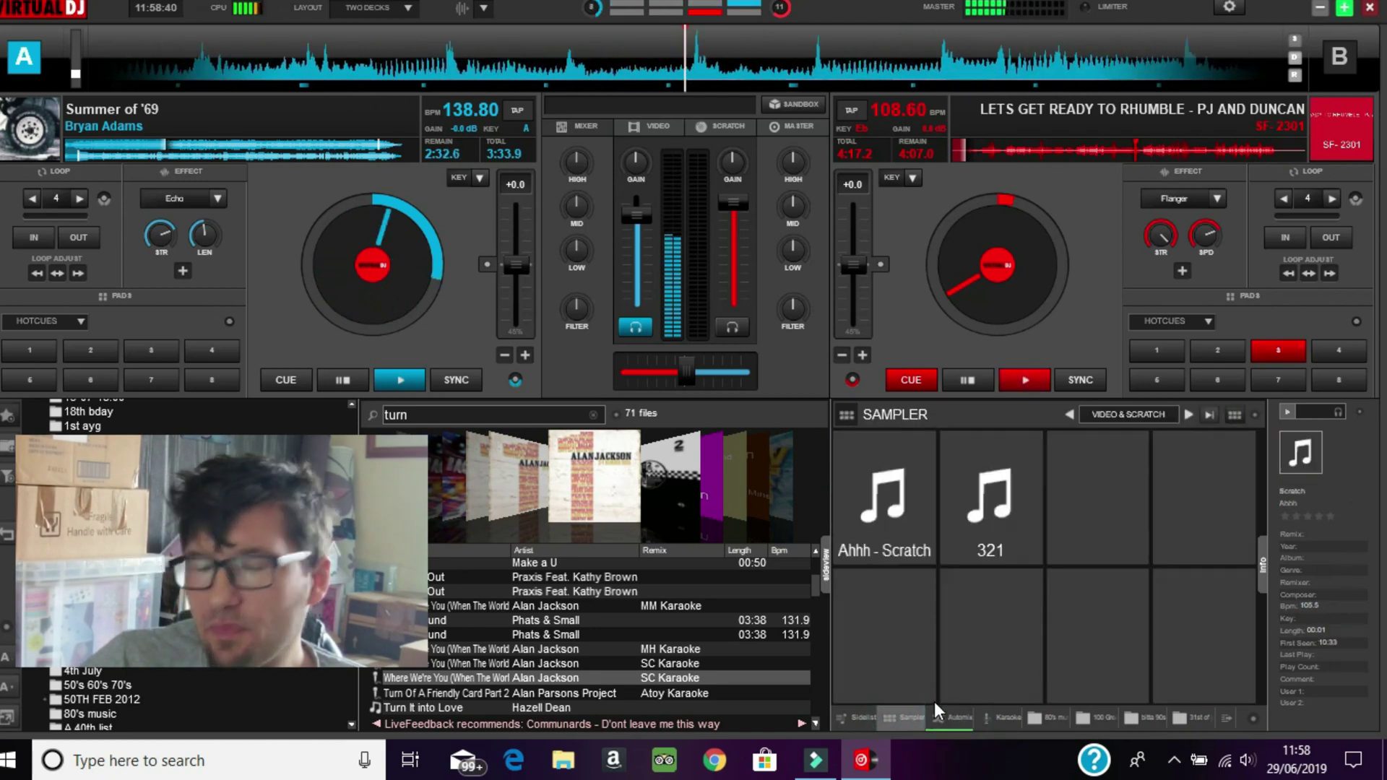
click(1070, 414)
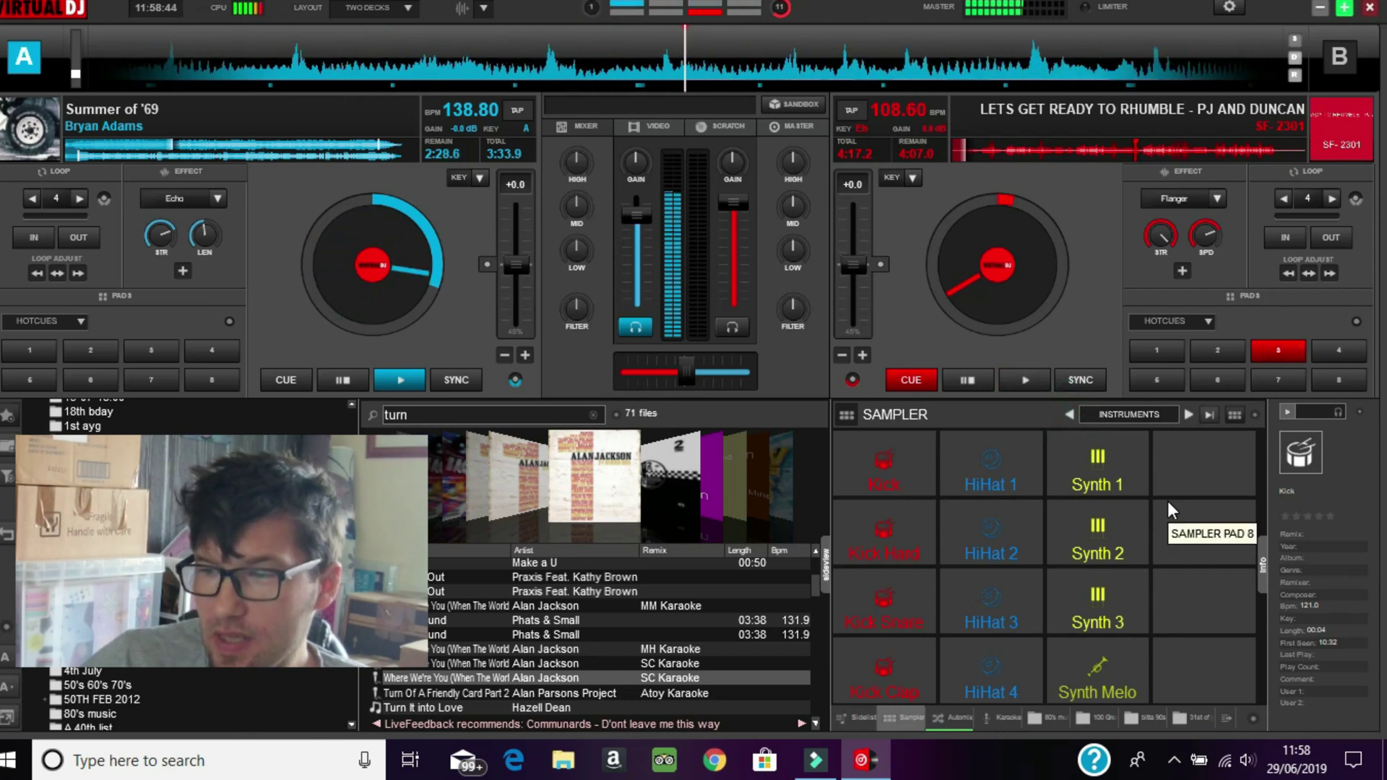
Step: Toggle the Kick, HiHat 1 and Synth 1 samples in the Sampler, leaving all three playing
click(888, 465)
click(984, 474)
click(1102, 465)
click(896, 459)
click(959, 462)
click(1068, 465)
click(921, 471)
click(974, 468)
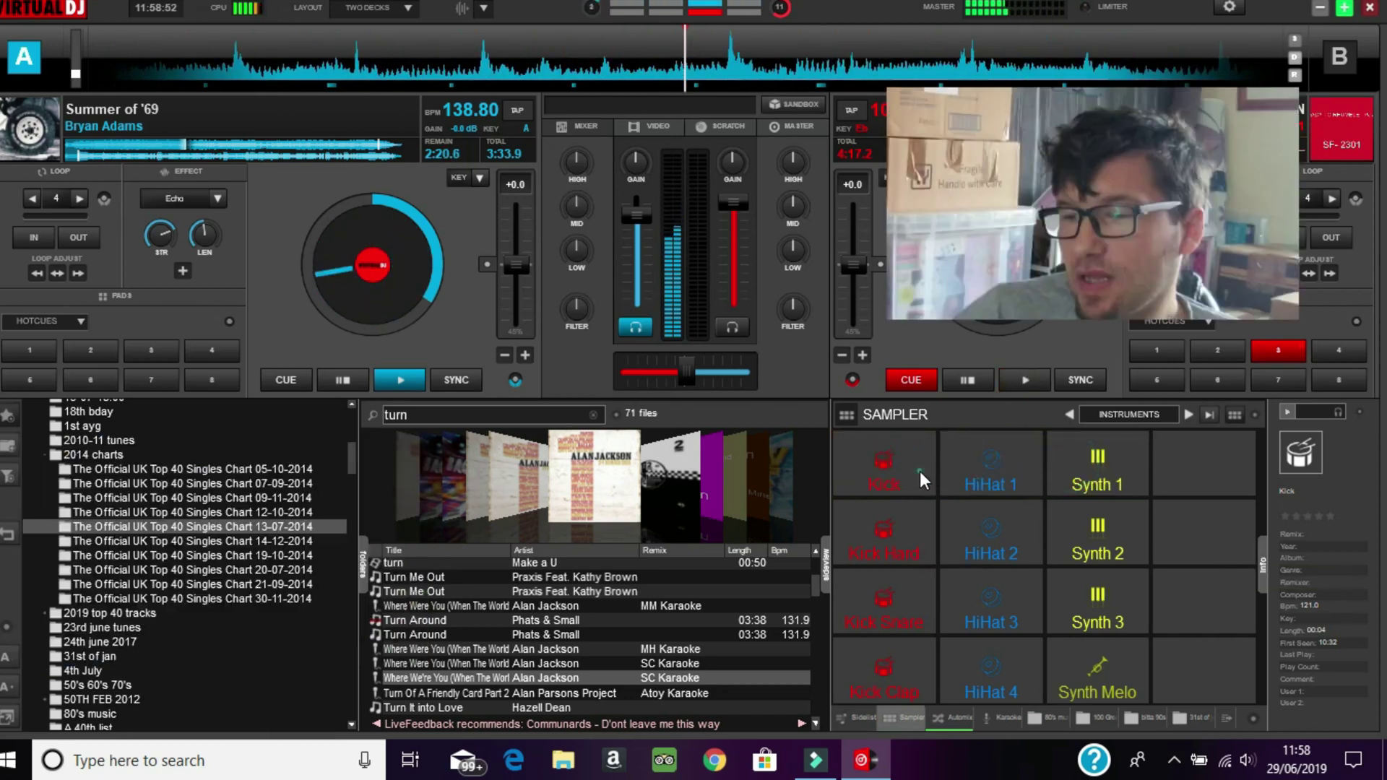
click(1085, 457)
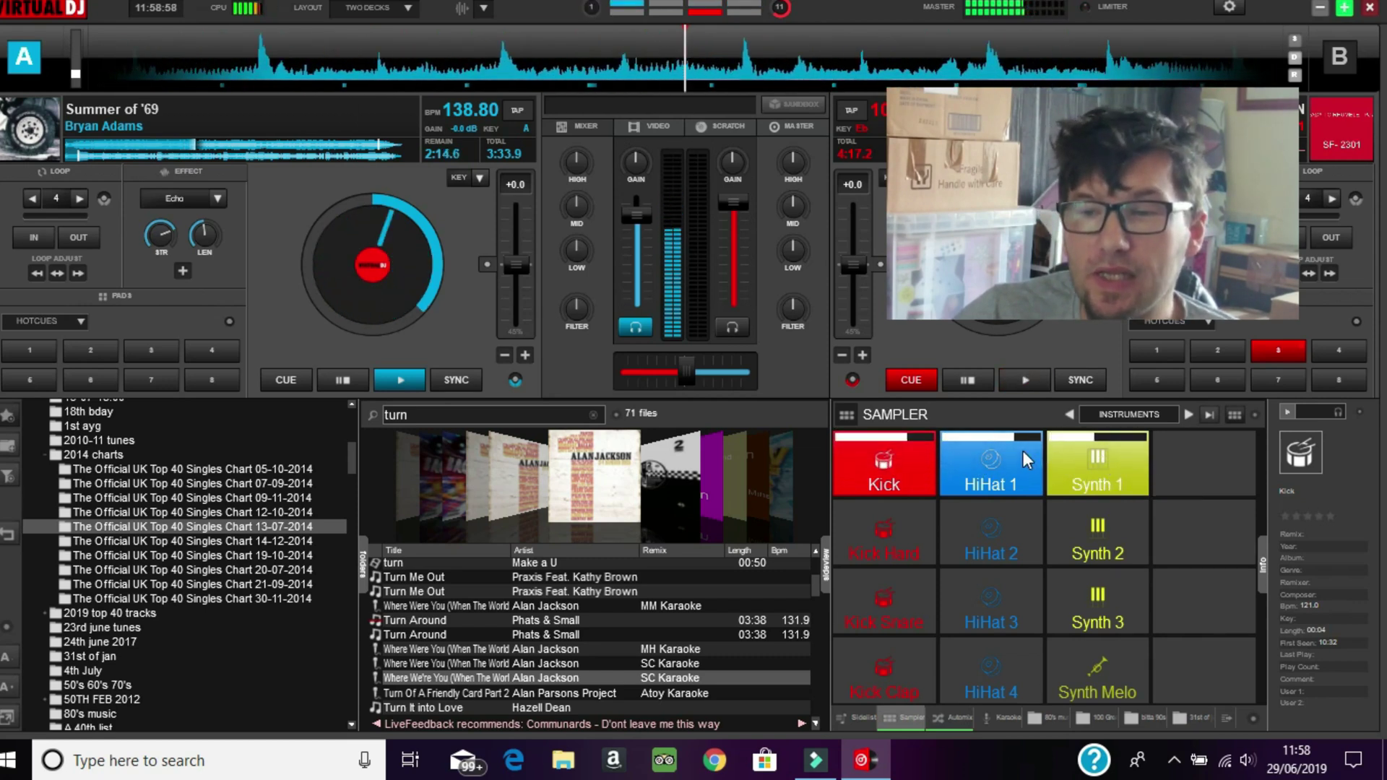
Step: Set deck A's pads to sampler and toggle Kick, HiHat 1 and Synth 1 from them, leaving Kick and HiHat 1 playing
click(80, 318)
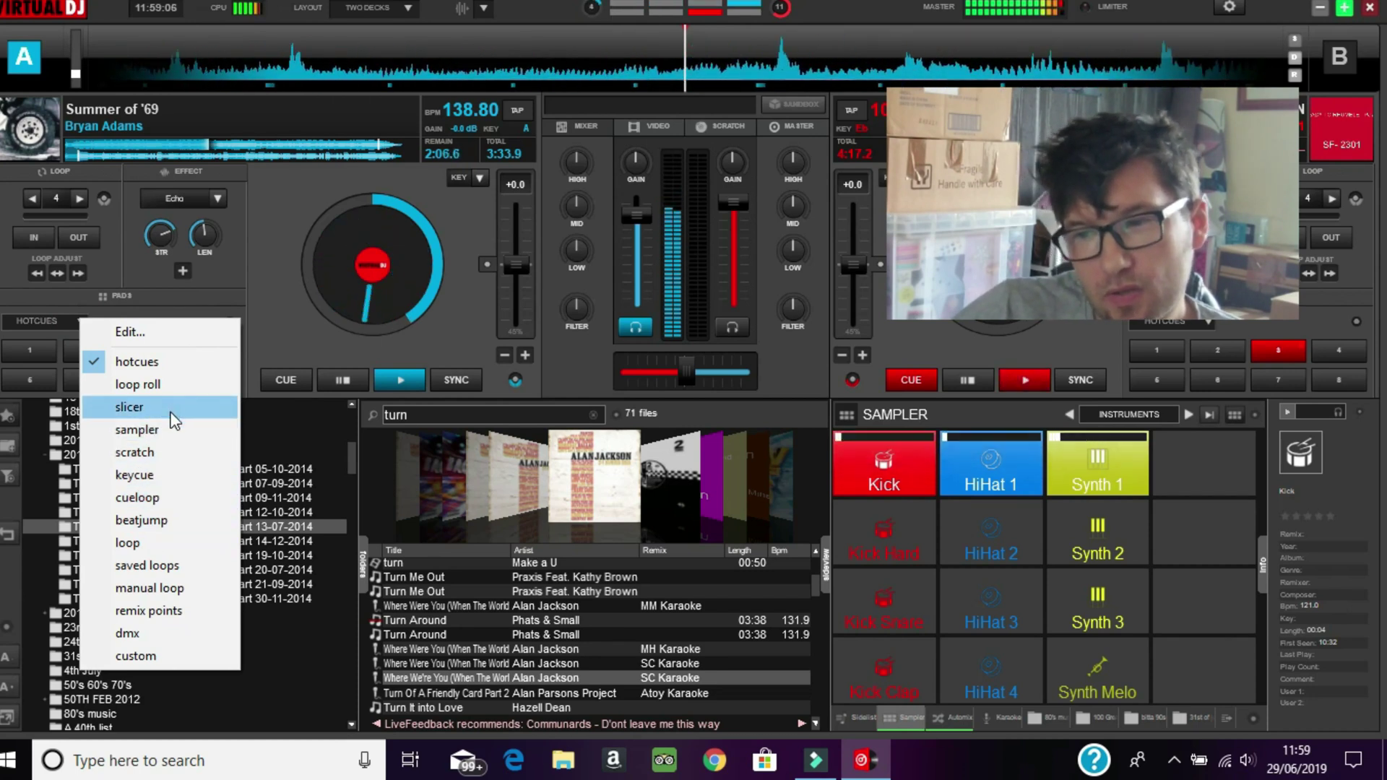
click(155, 430)
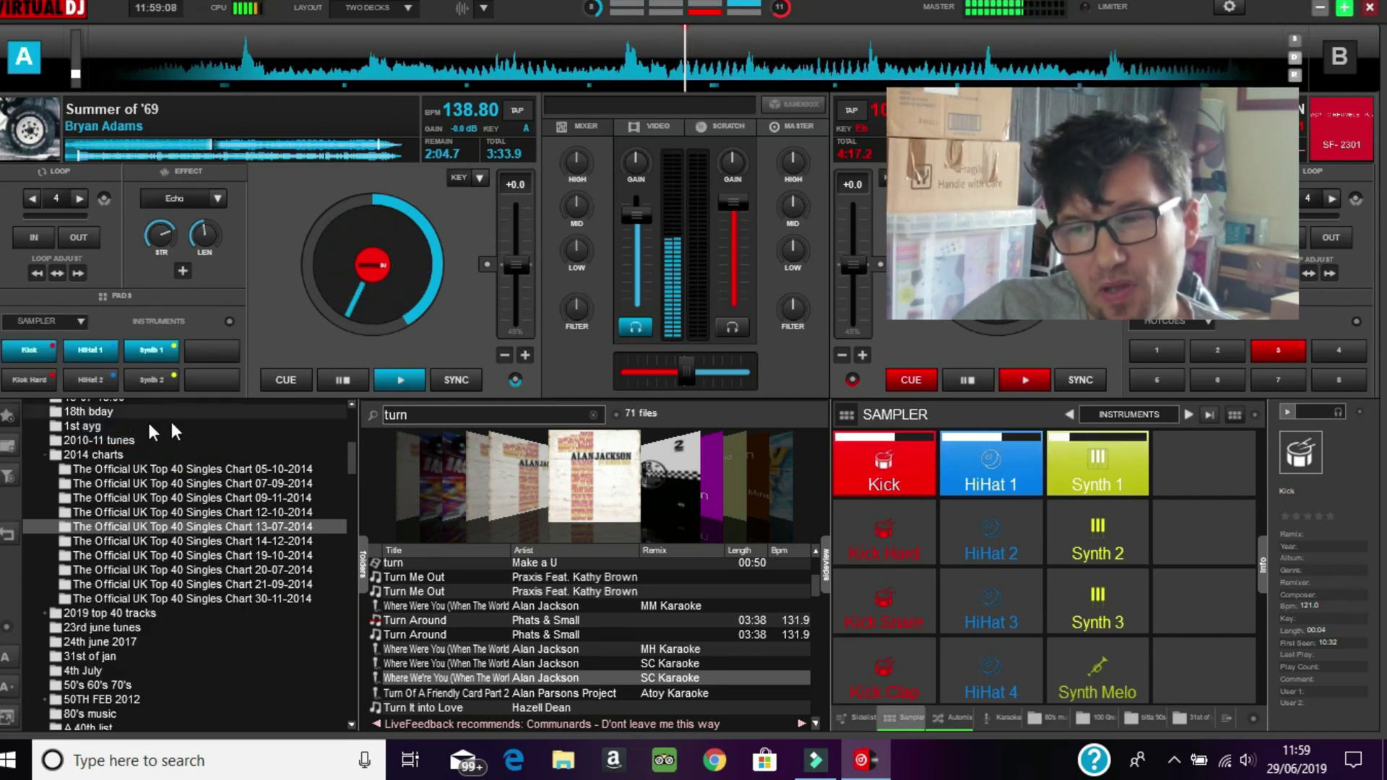
click(33, 342)
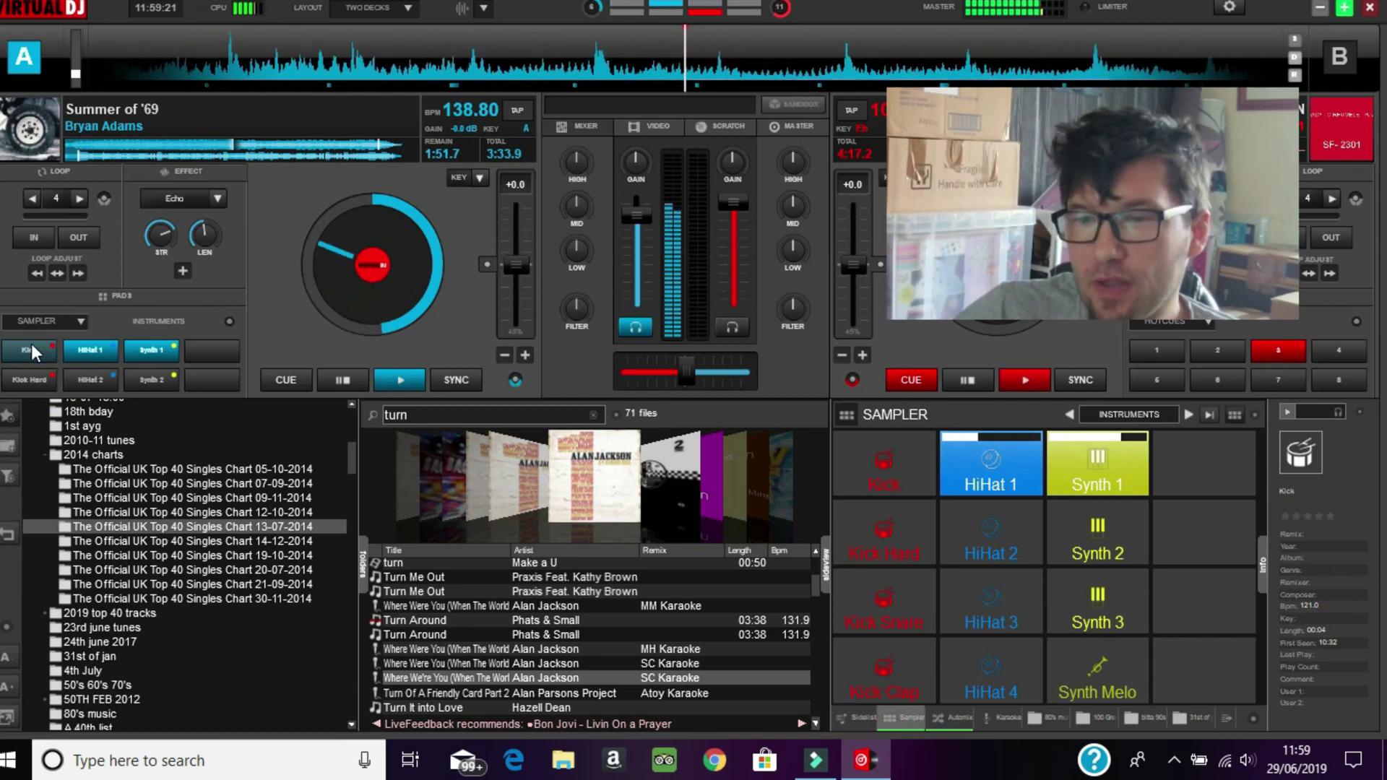
click(85, 352)
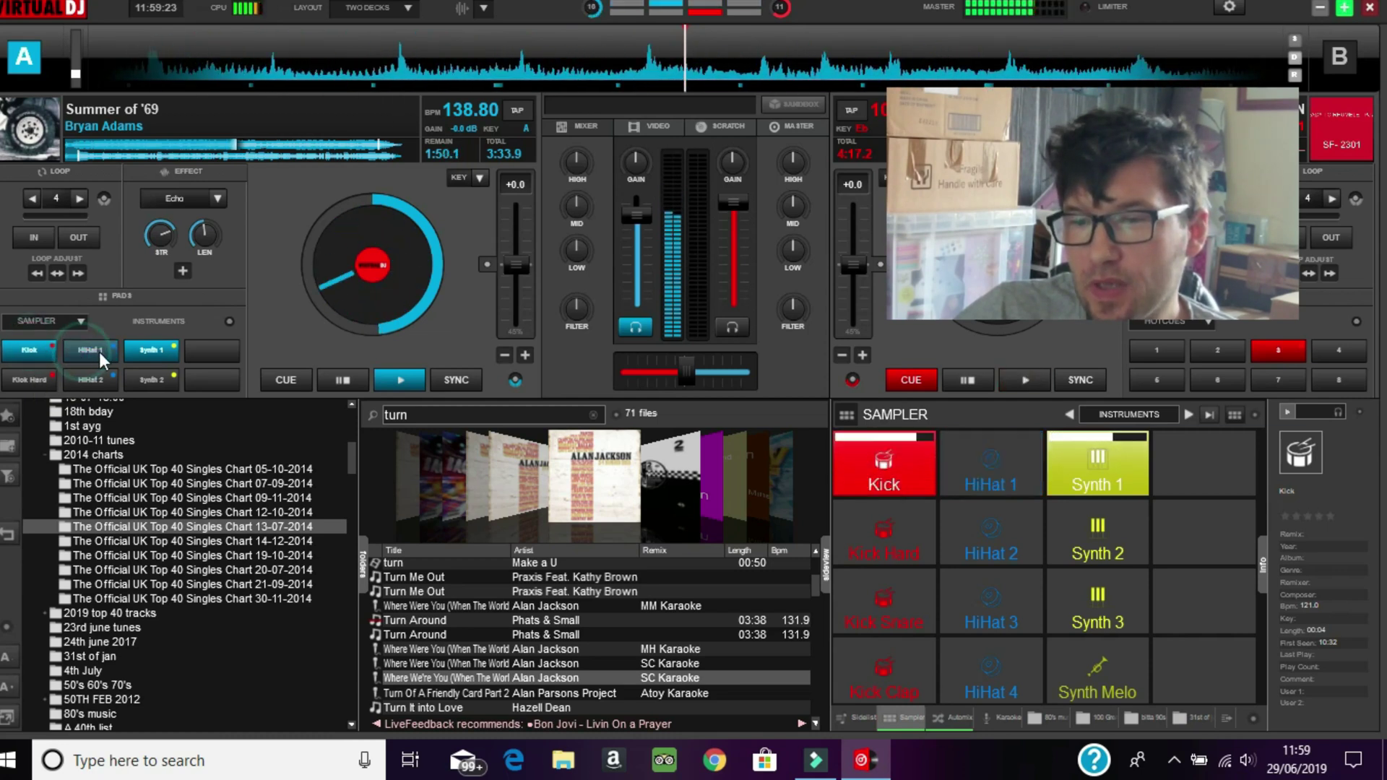
click(145, 351)
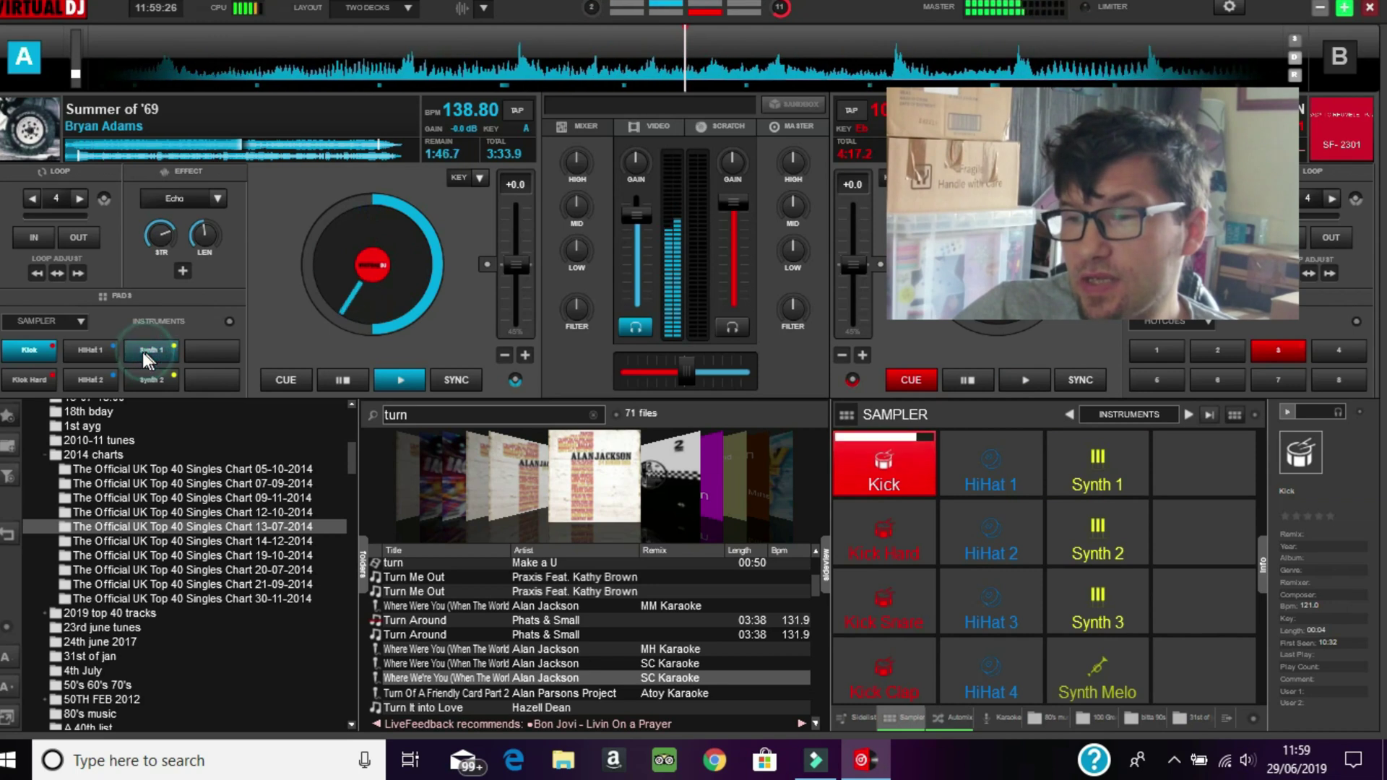
click(118, 349)
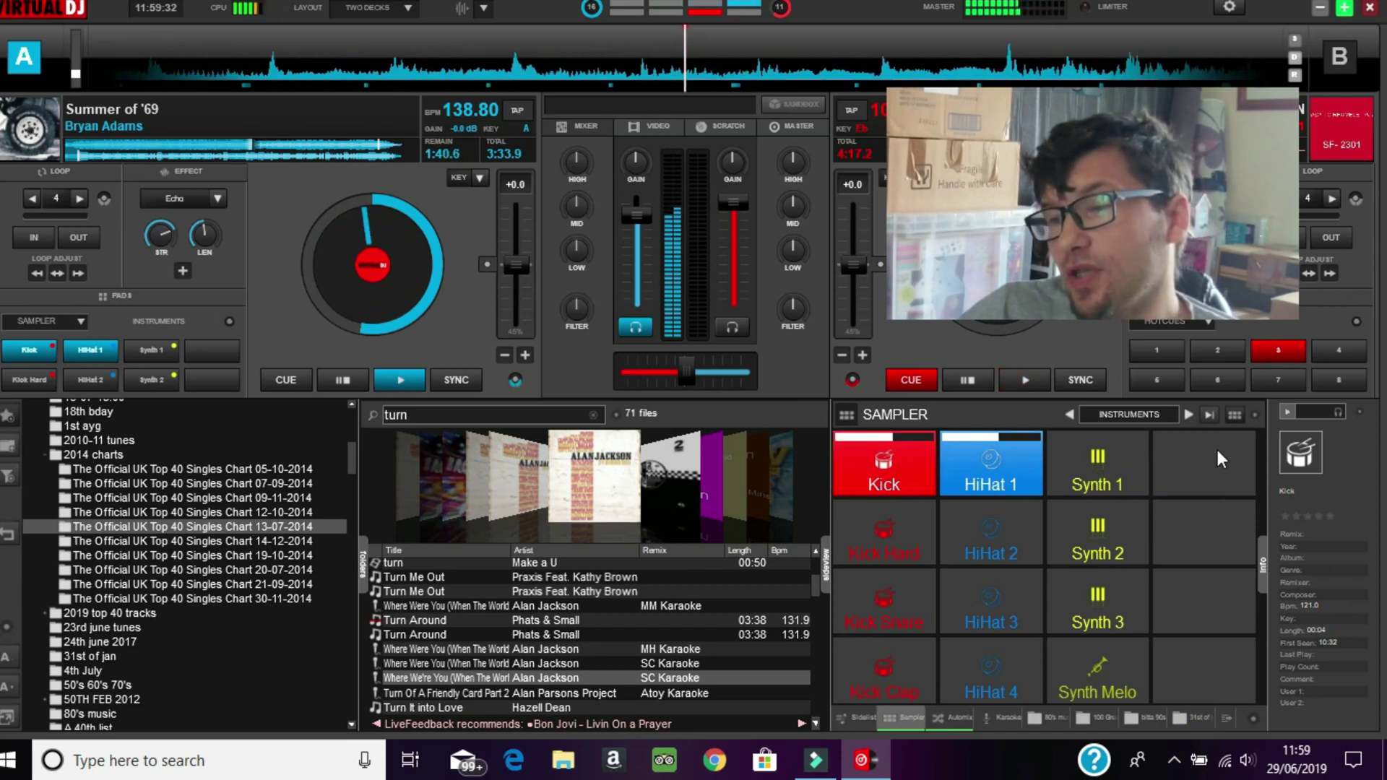
Step: Examine the Sampler's trigger mode and pads layout options without changing them
click(1186, 456)
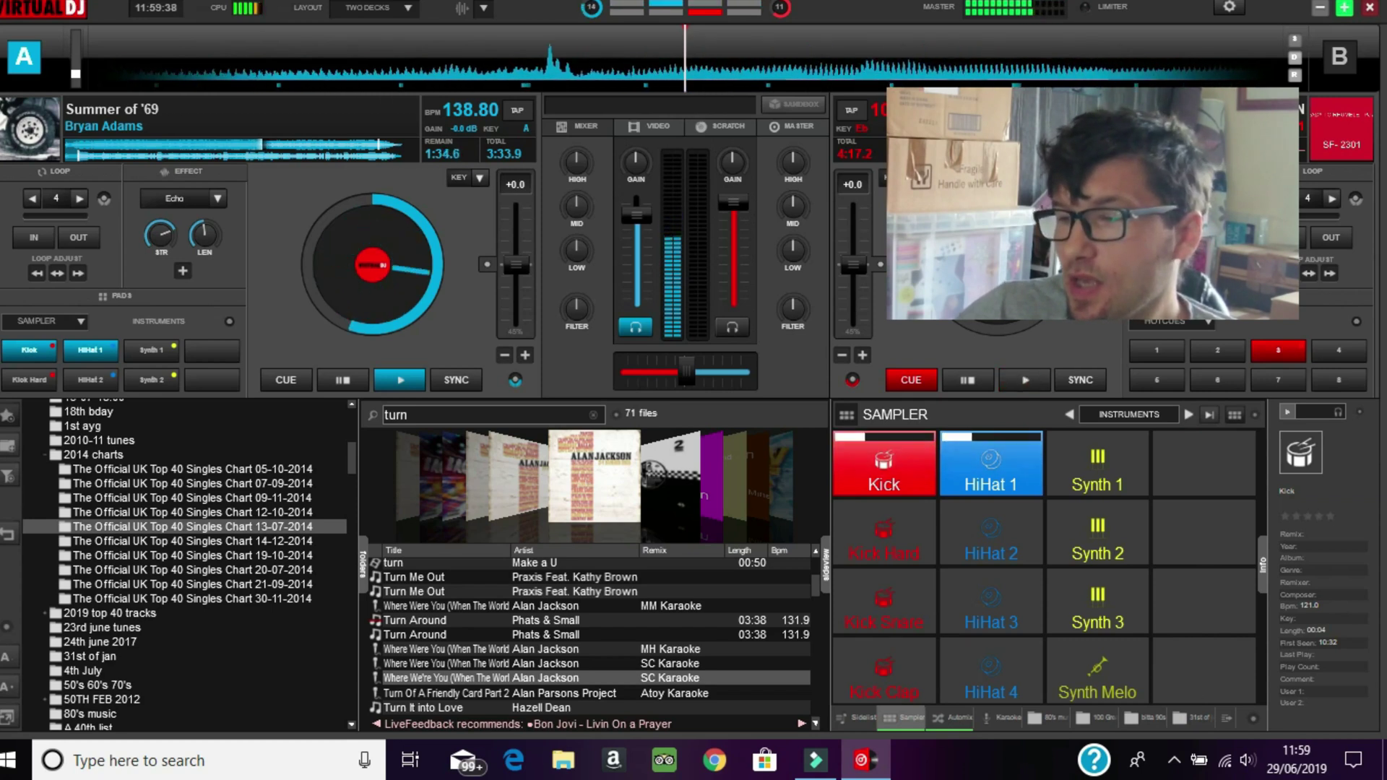
click(1252, 414)
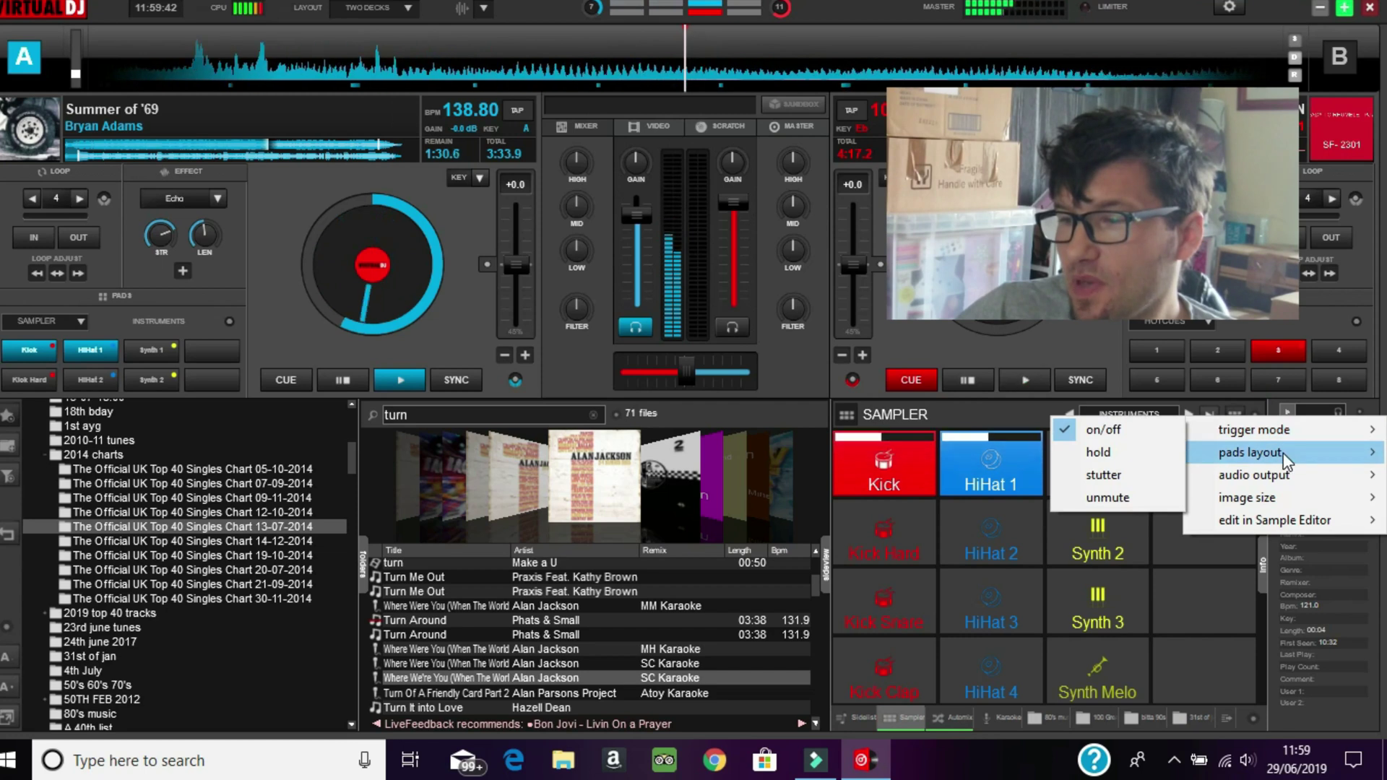
mouse_move(1286, 456)
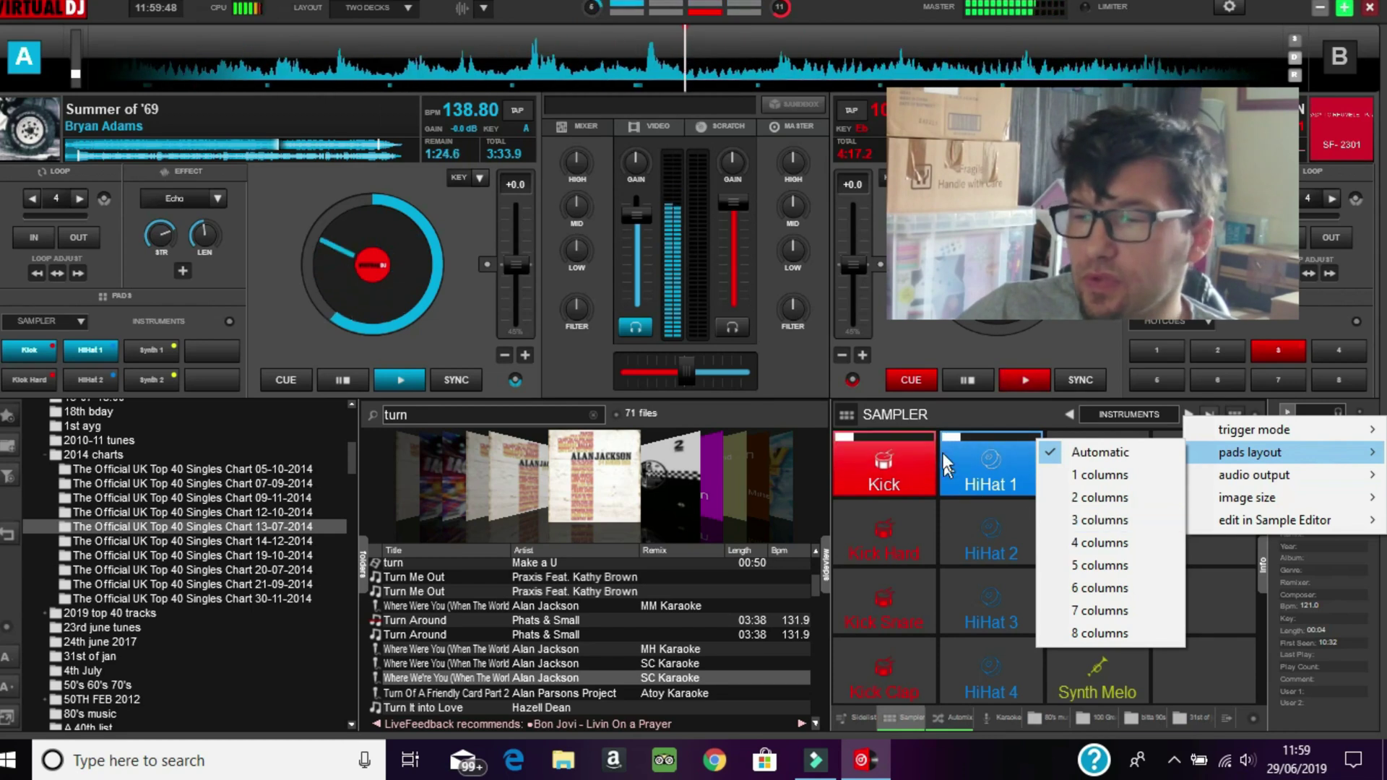
click(956, 420)
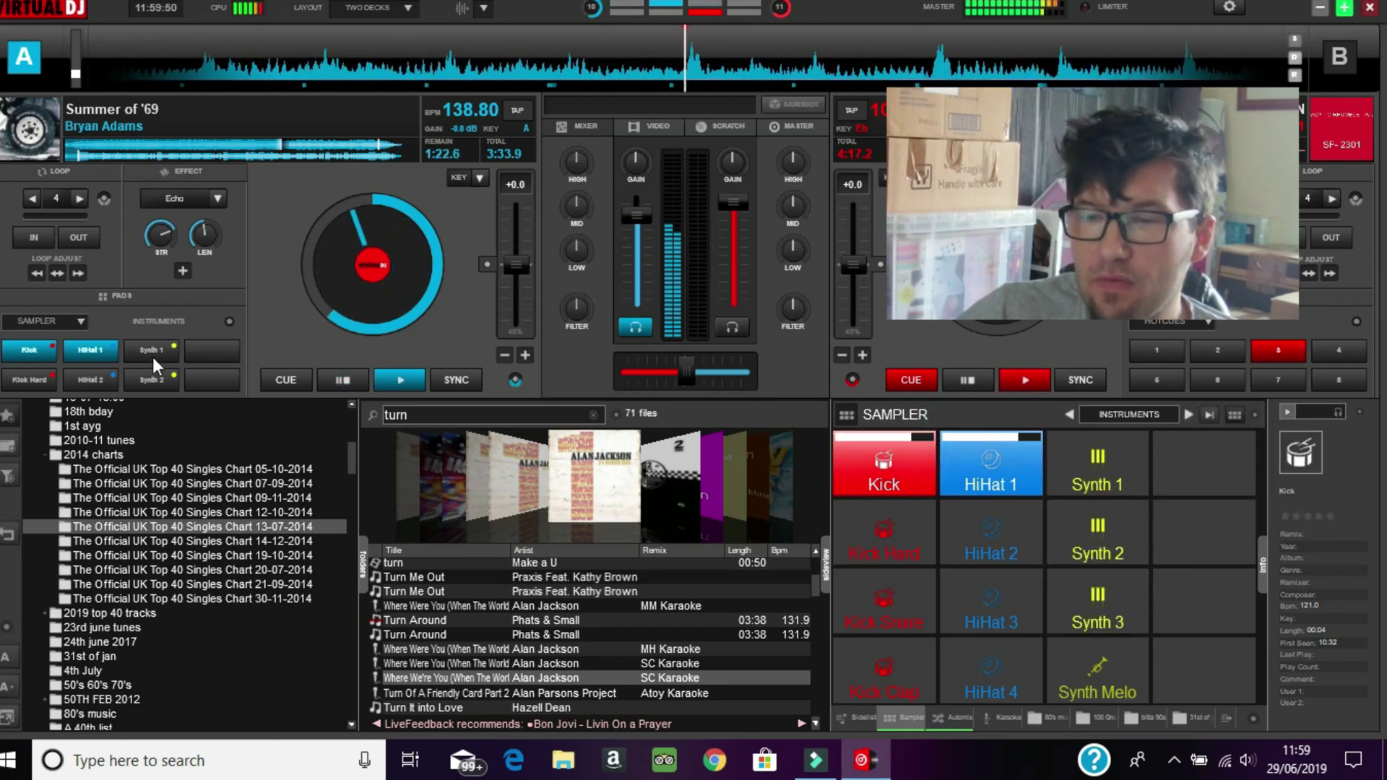
Step: Stop the playing samples from deck A's pads and restart Kick, HiHat 1 and Synth 1
click(42, 351)
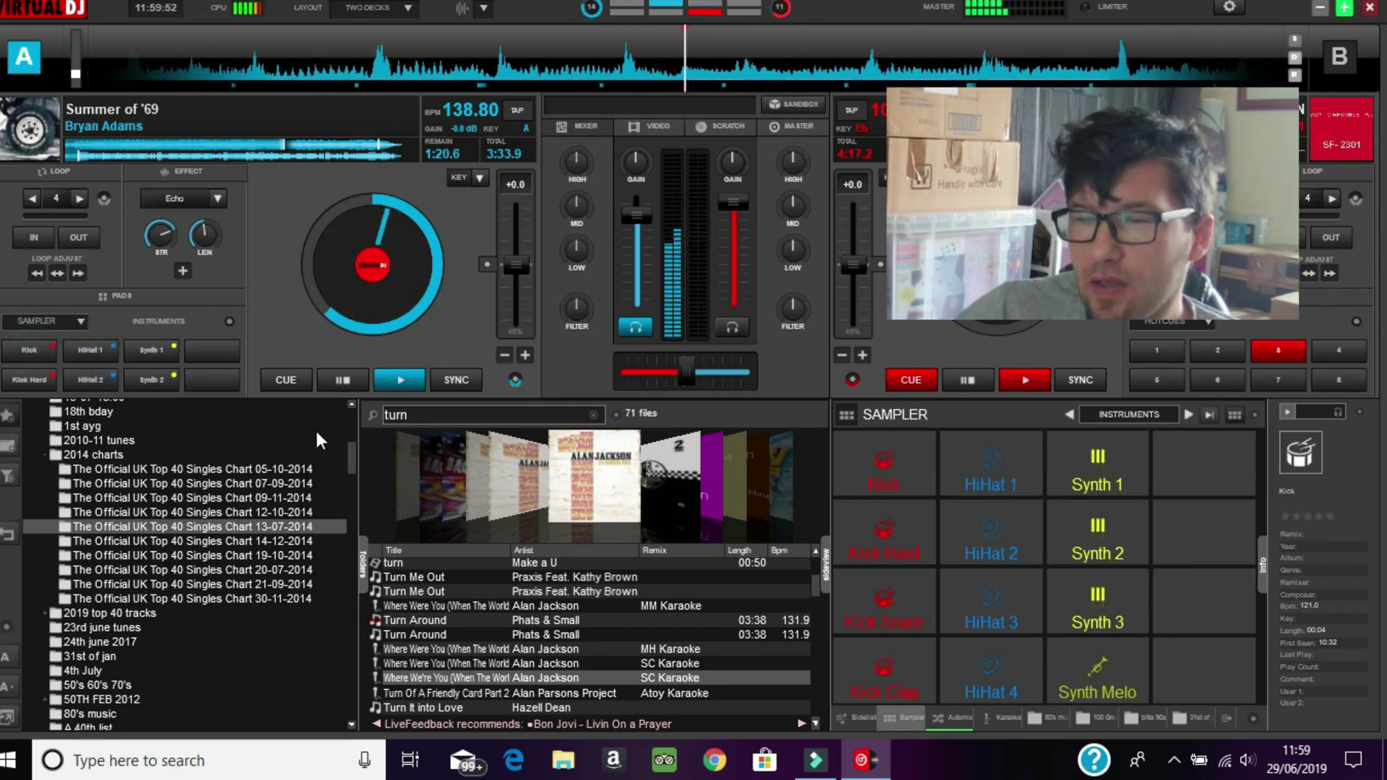
click(52, 354)
click(82, 348)
click(137, 346)
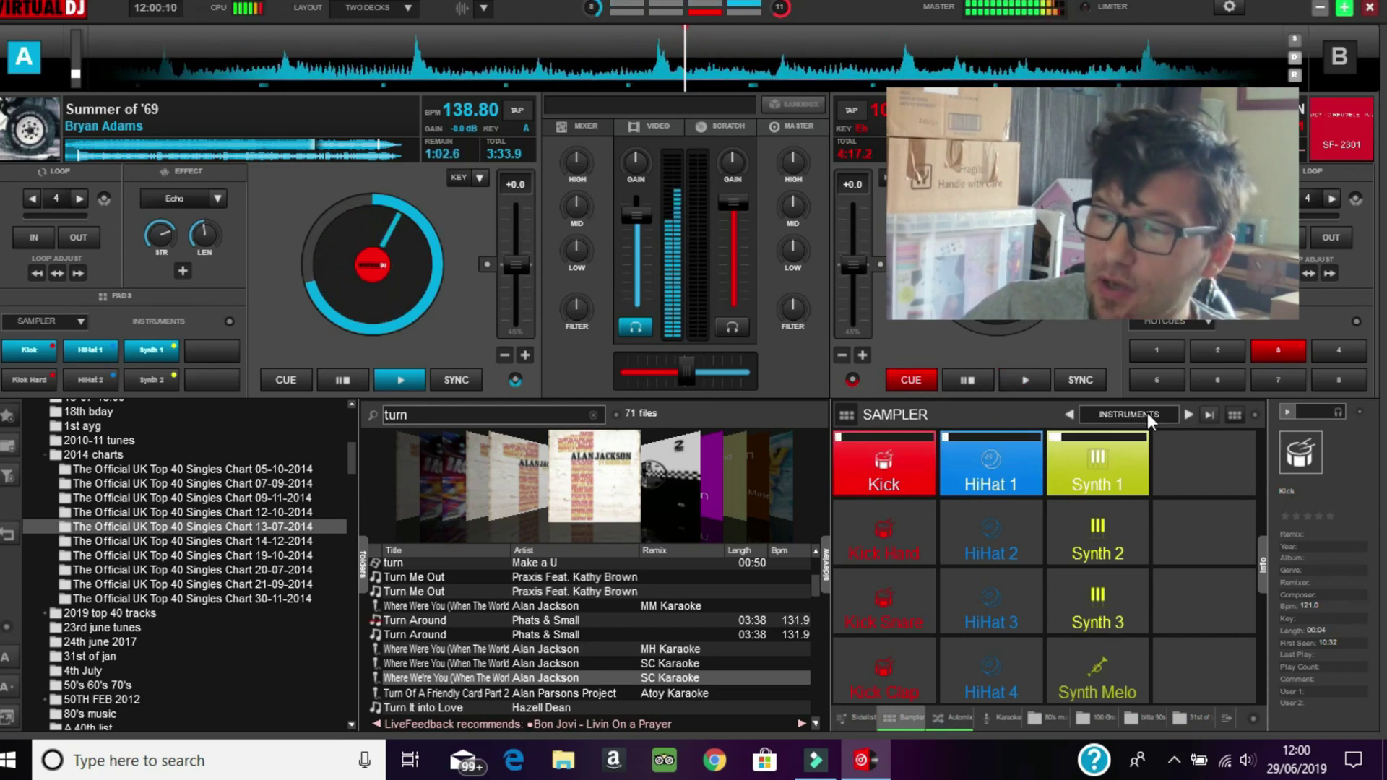
Step: Switch the Sampler to the Video & Scratch bank and play the Ahhh - Scratch sample
click(1186, 414)
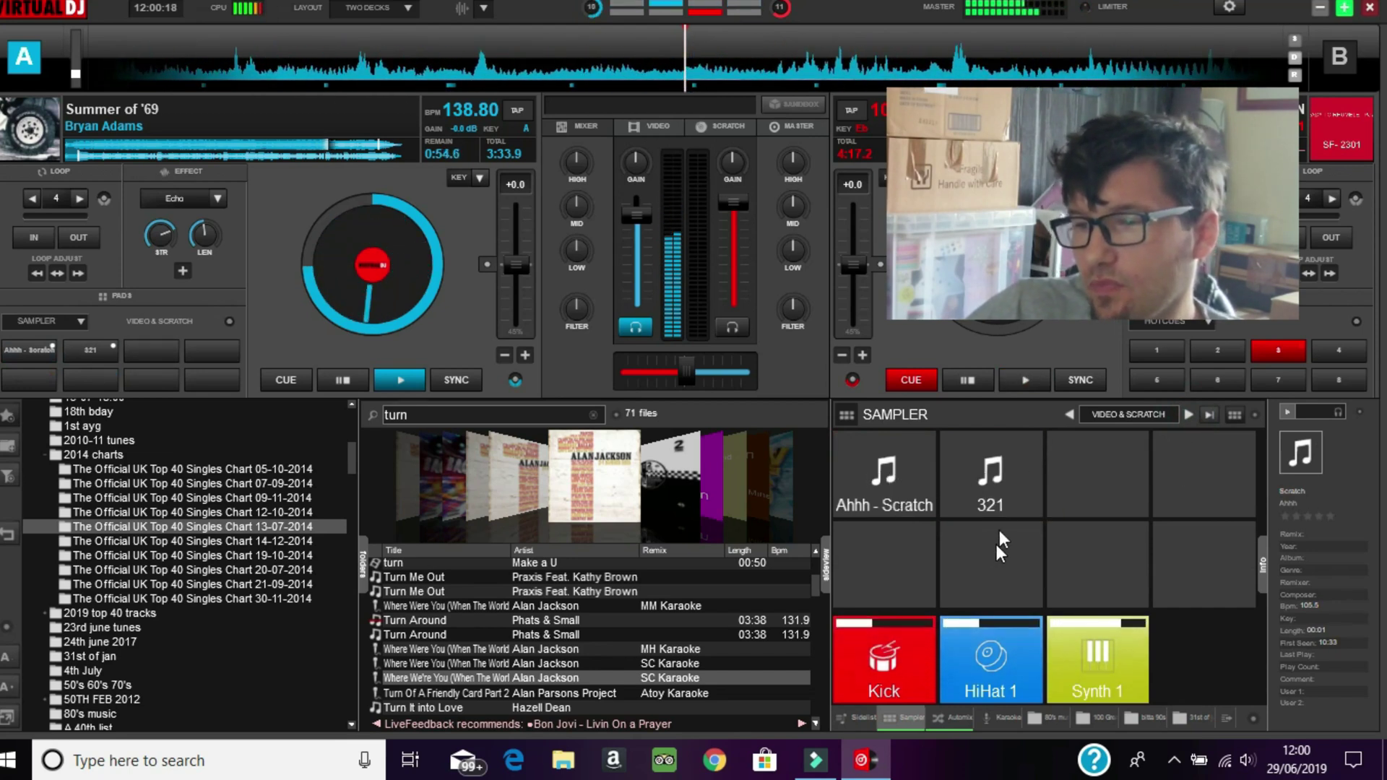
click(912, 483)
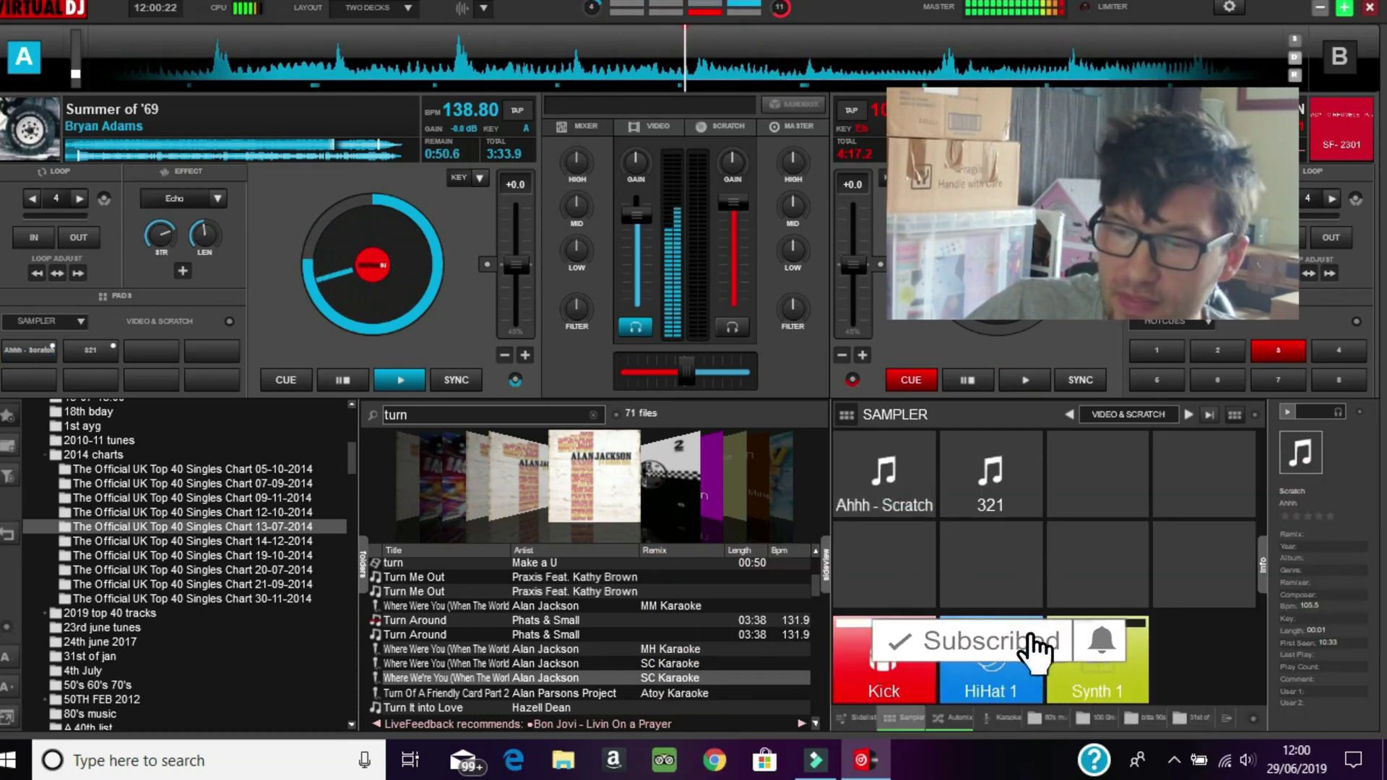
click(925, 504)
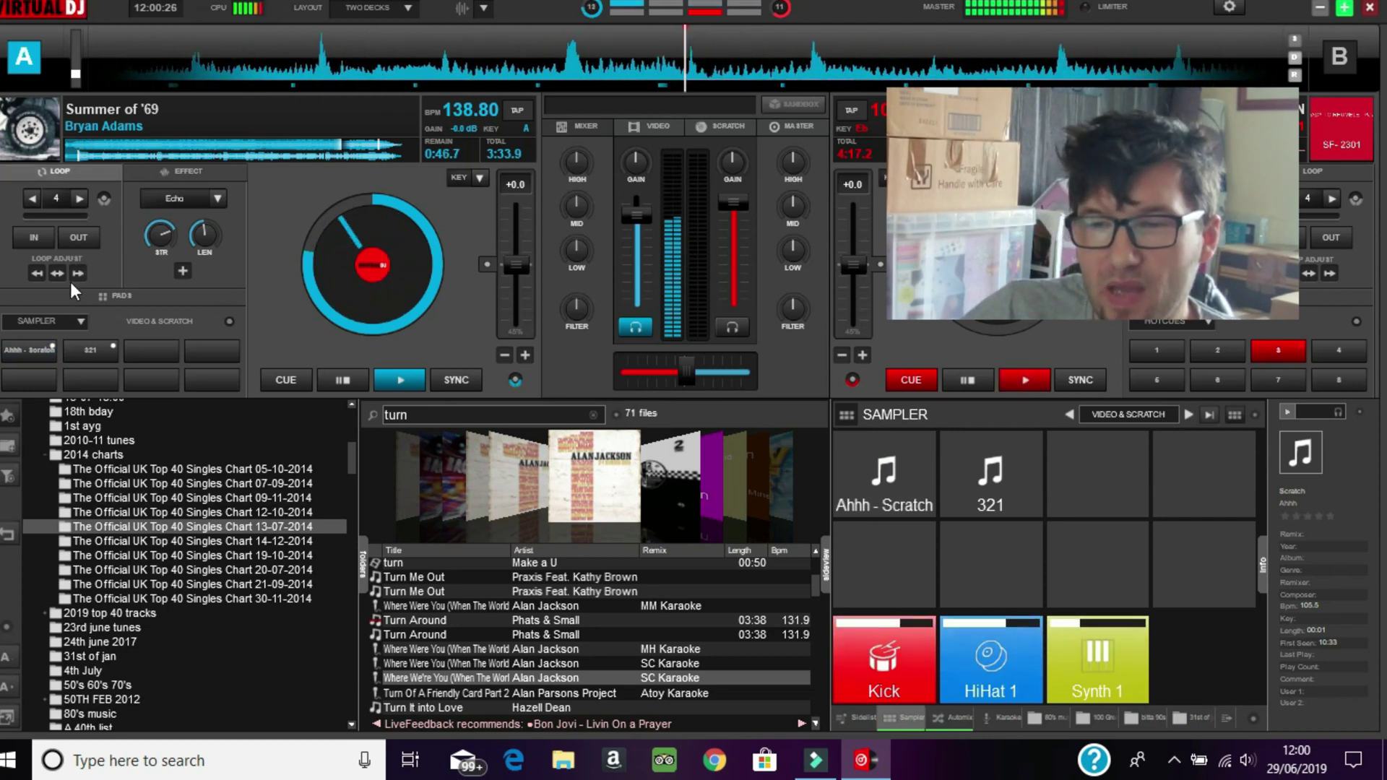
click(29, 350)
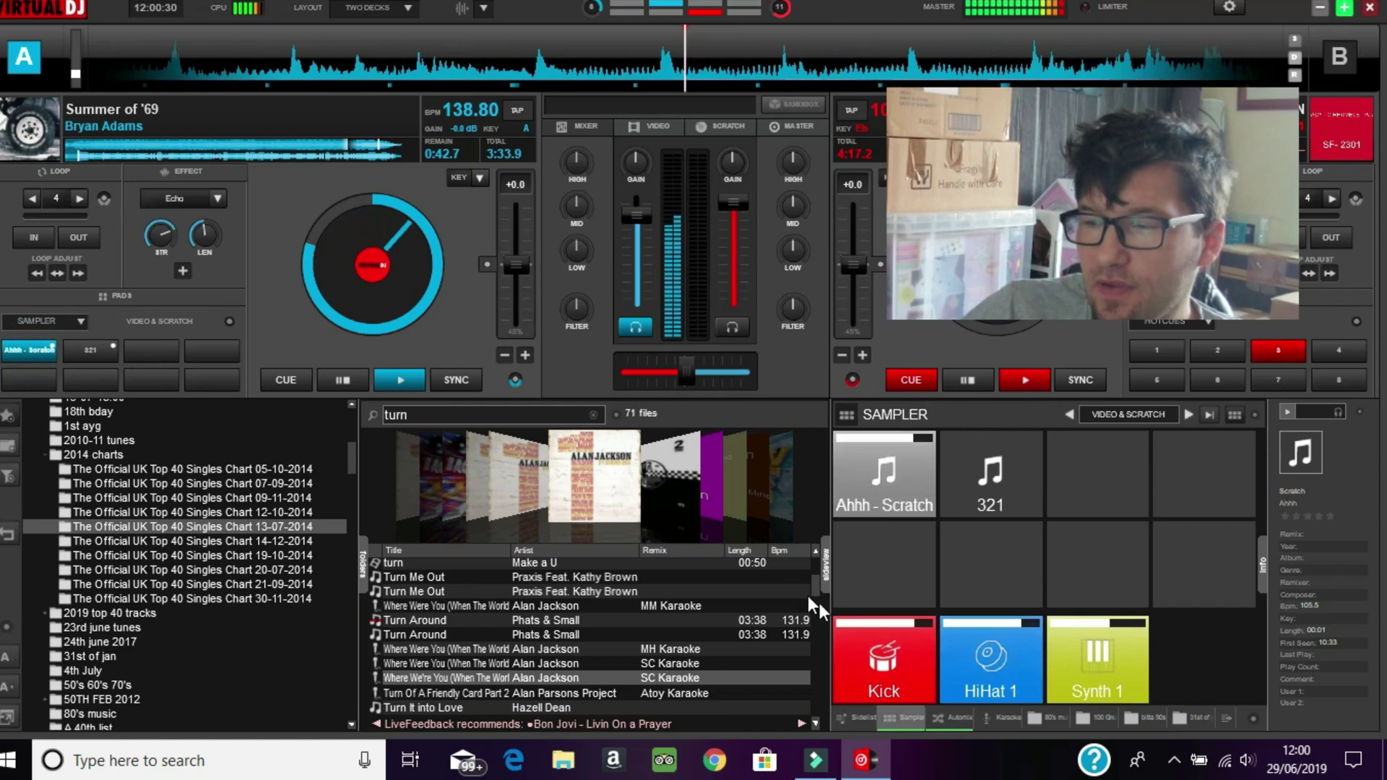
Step: Stop the Kick, HiHat 1 and Synth 1 samples and switch the Sampler to the Audio FX bank
click(901, 666)
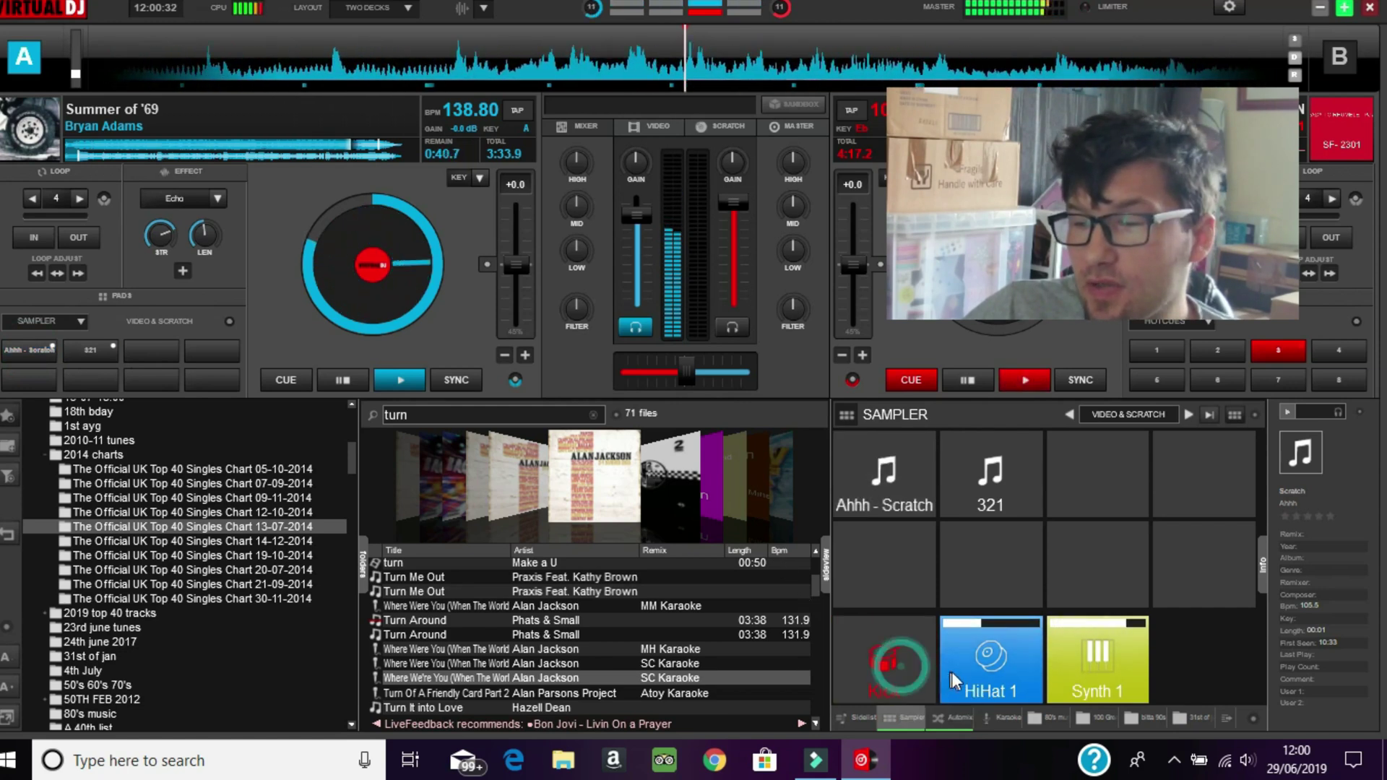
click(952, 672)
click(1065, 672)
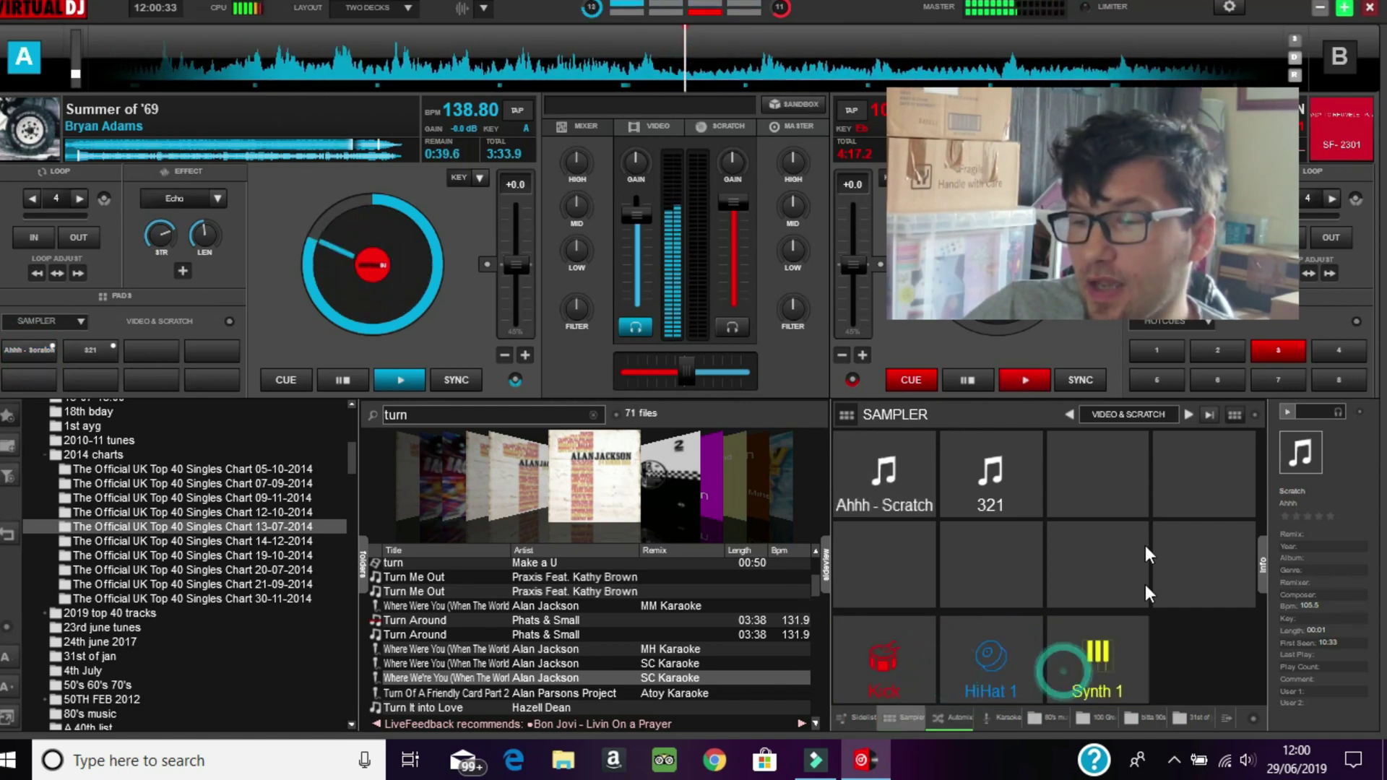
click(1188, 415)
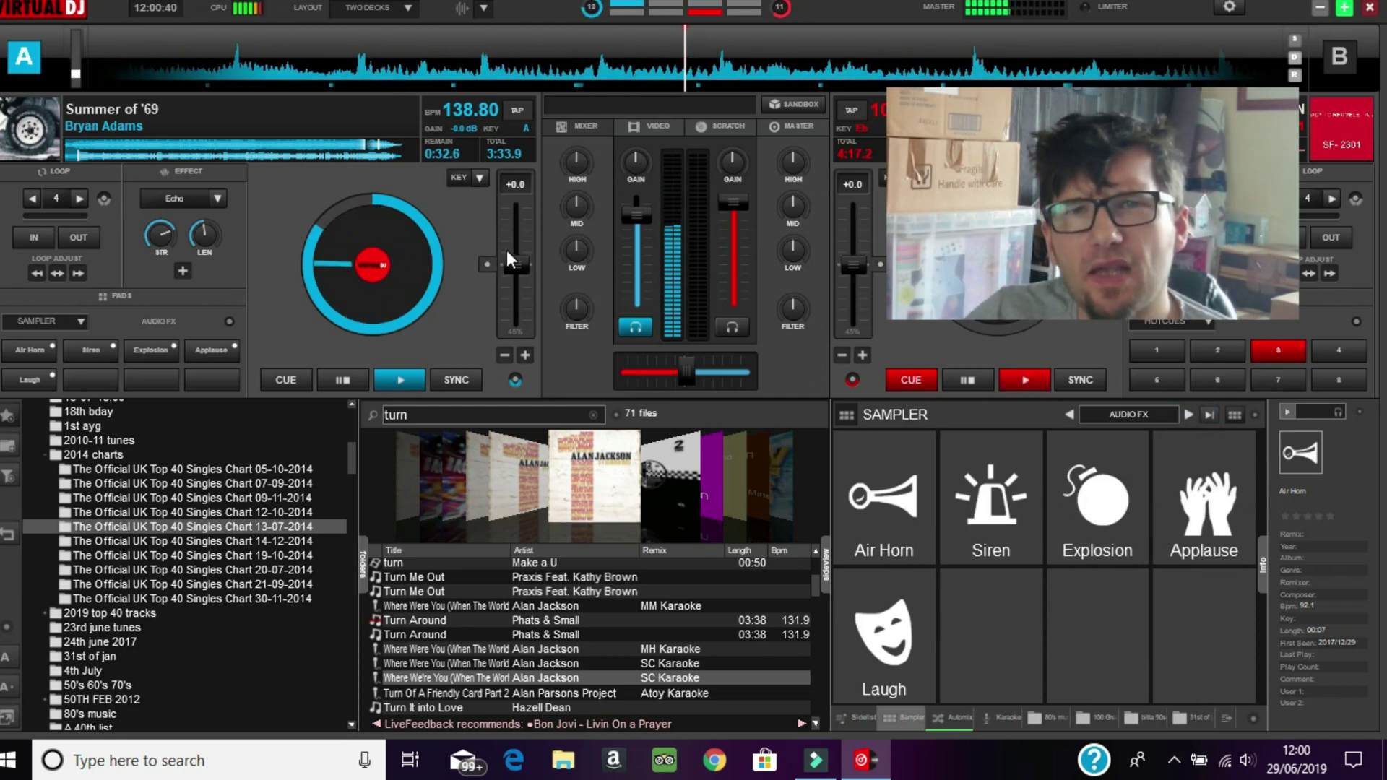
Step: Open the Backspin effect's settings for deck A and set its length to 3.72 s
click(217, 197)
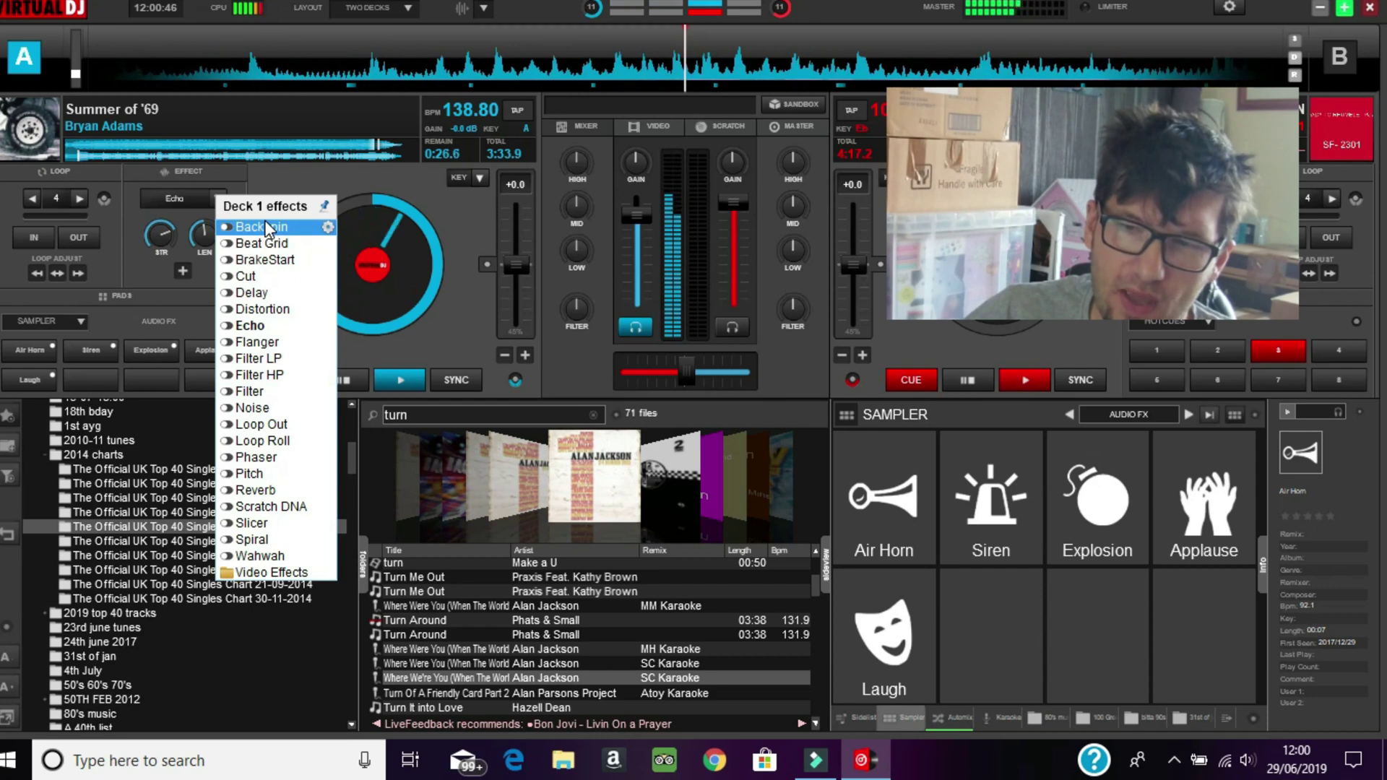
click(327, 228)
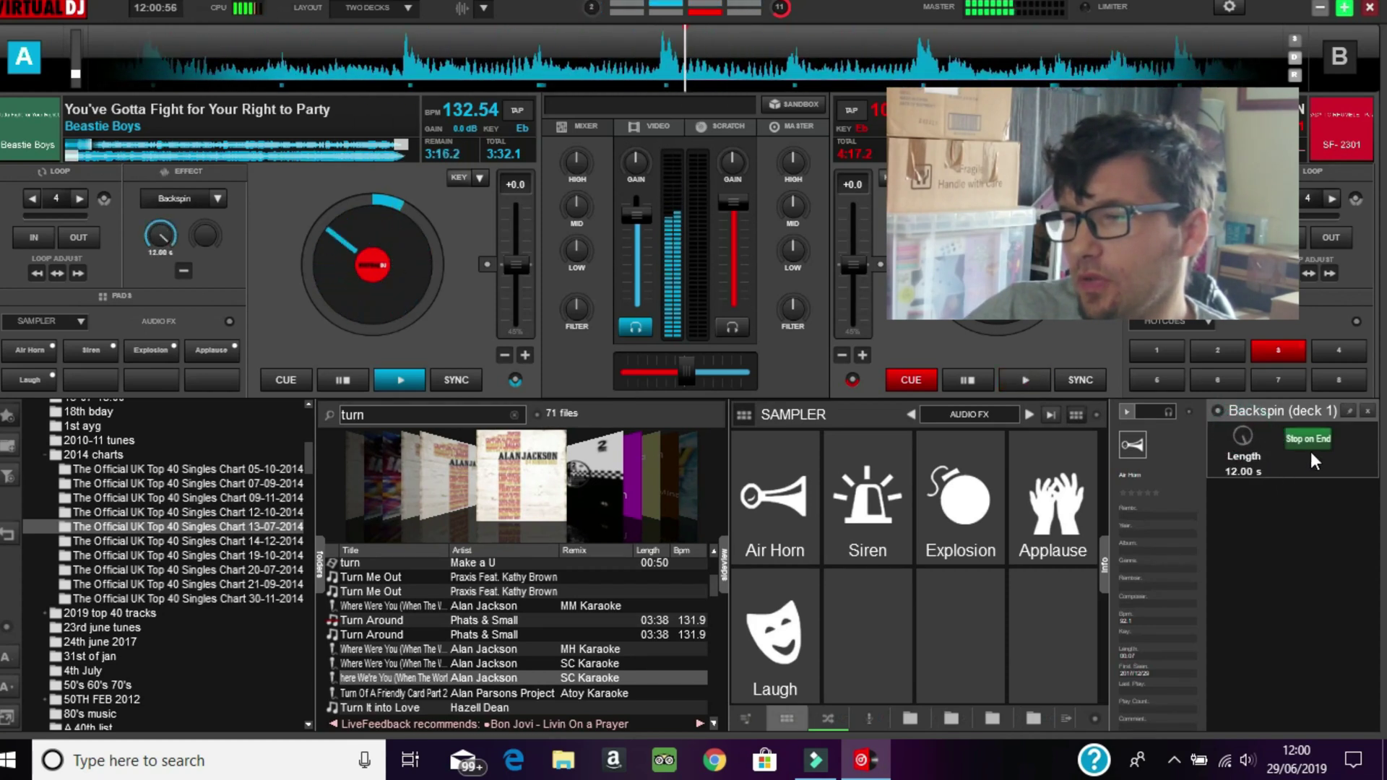
drag(1250, 444, 1202, 430)
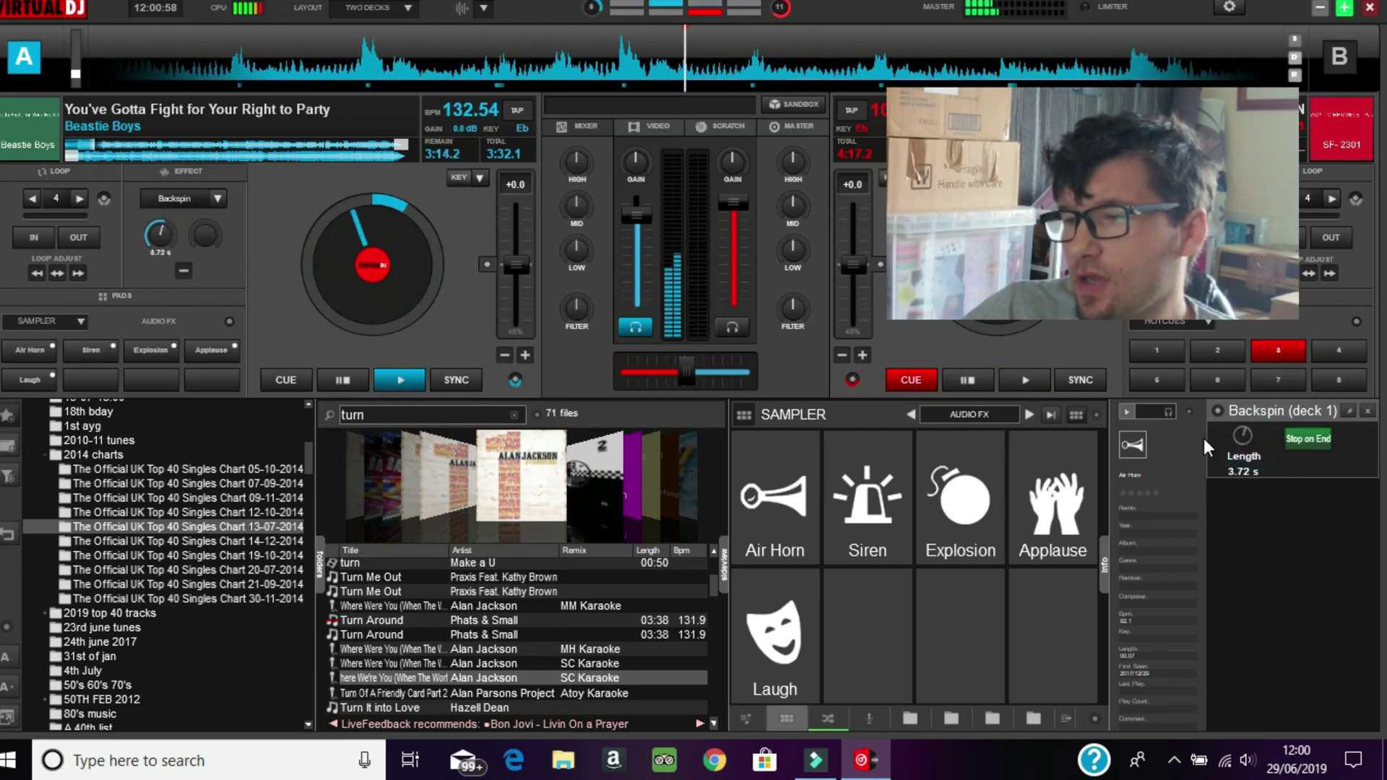
Step: Trigger the Backspin effect on deck A from its effects list and close the list
click(217, 200)
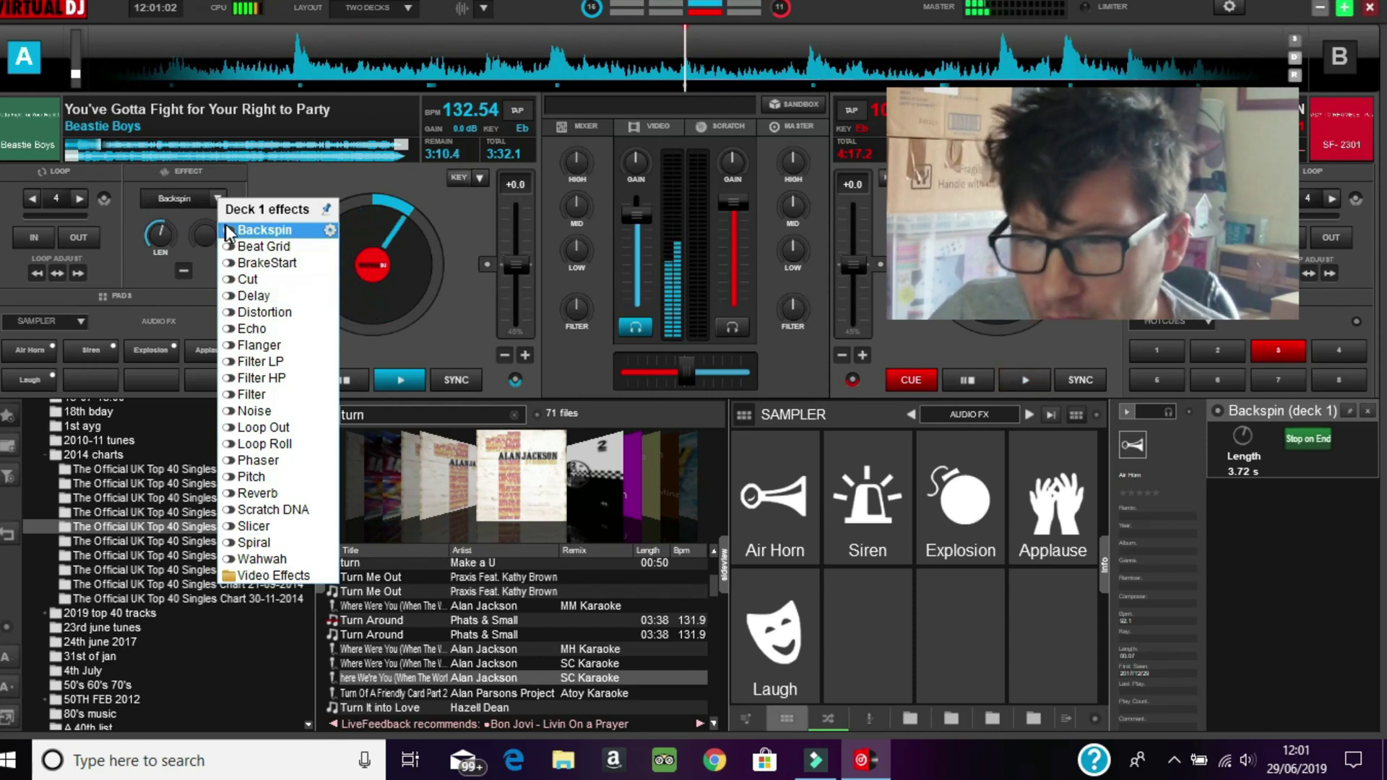
click(227, 230)
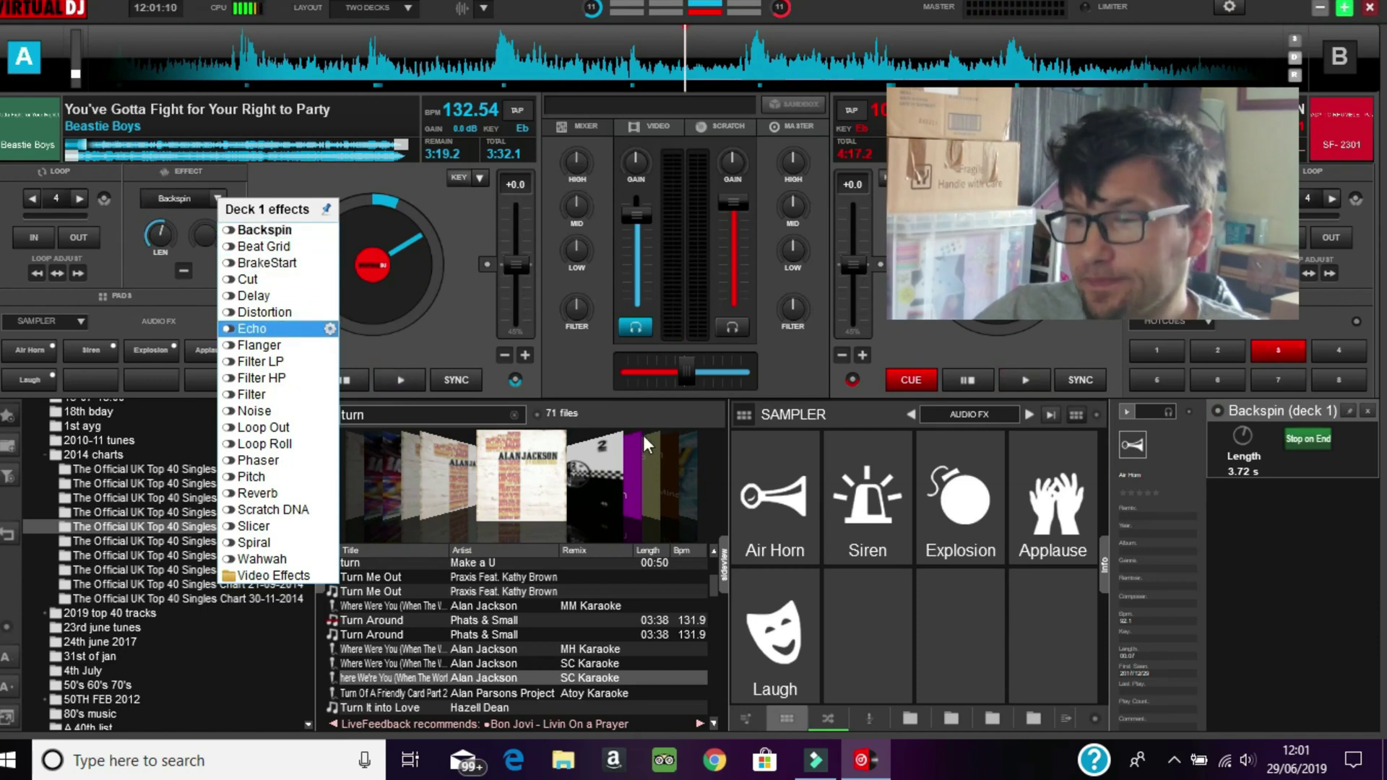
click(339, 169)
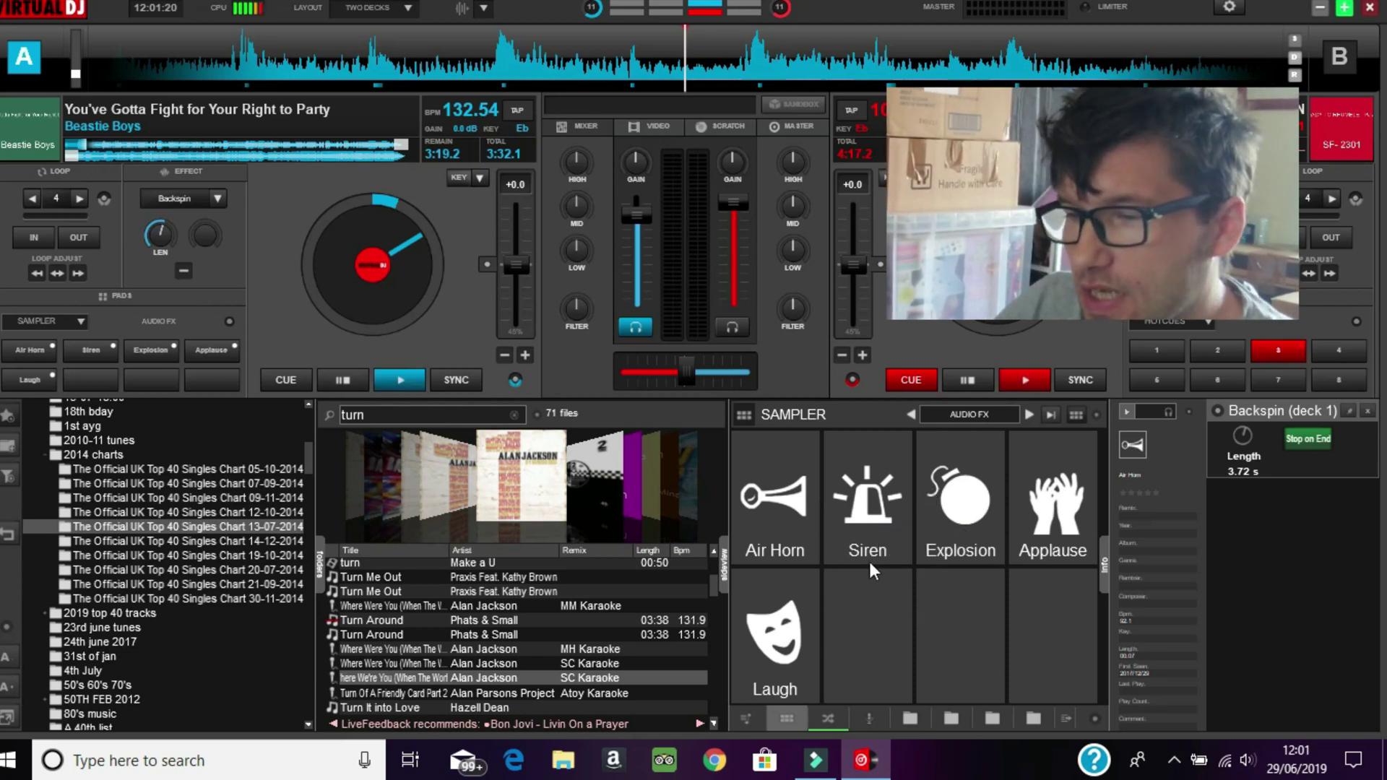
Step: Play the Air Horn, Siren, Explosion, Applause and Laugh samples from the Audio FX bank
click(791, 508)
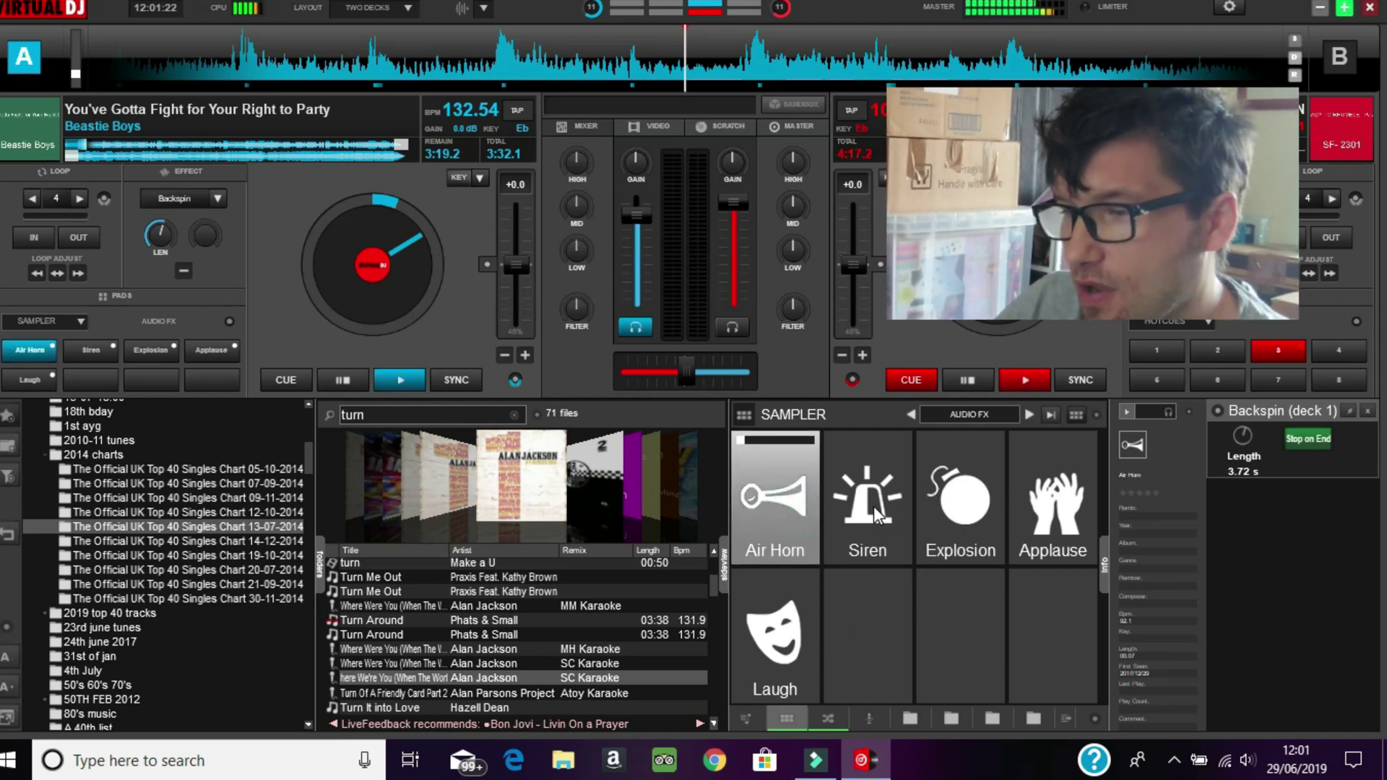
click(874, 506)
click(965, 513)
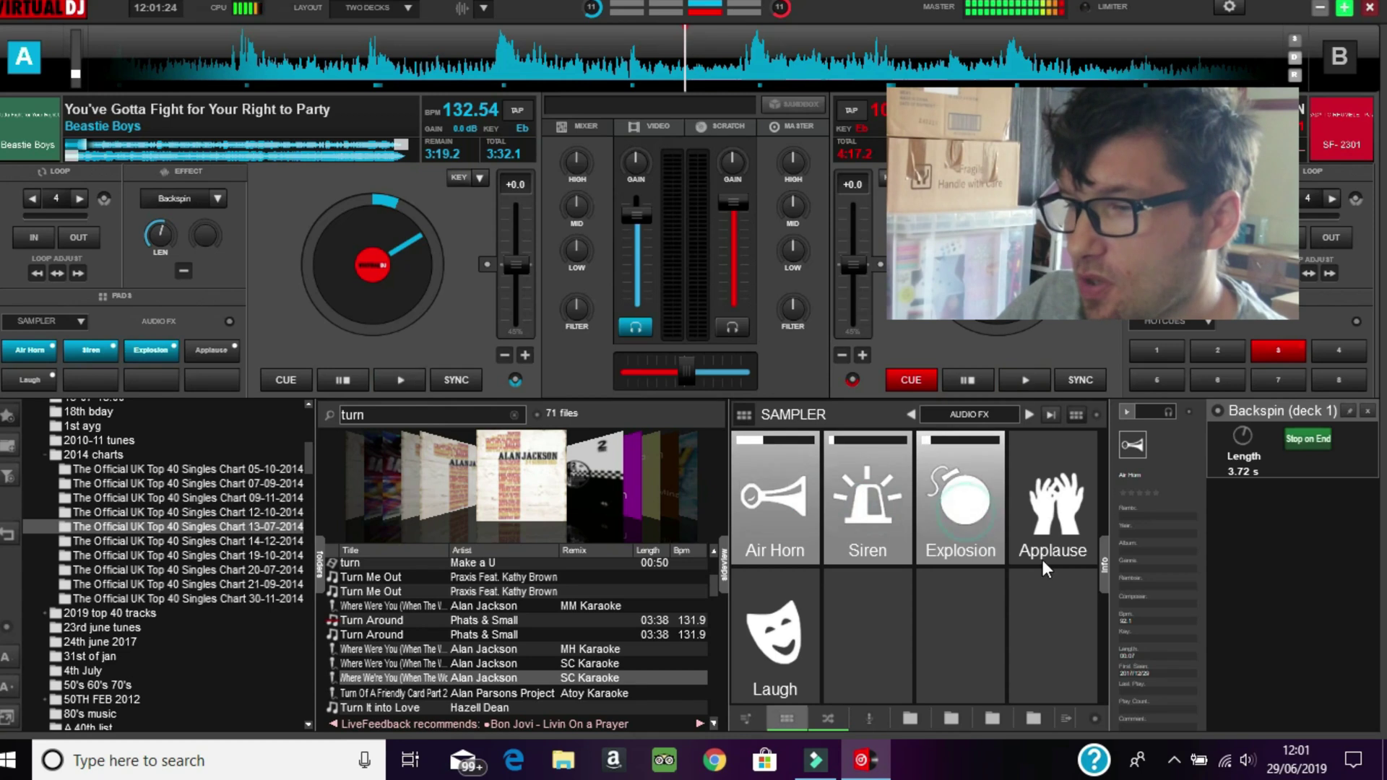
click(1070, 508)
click(791, 665)
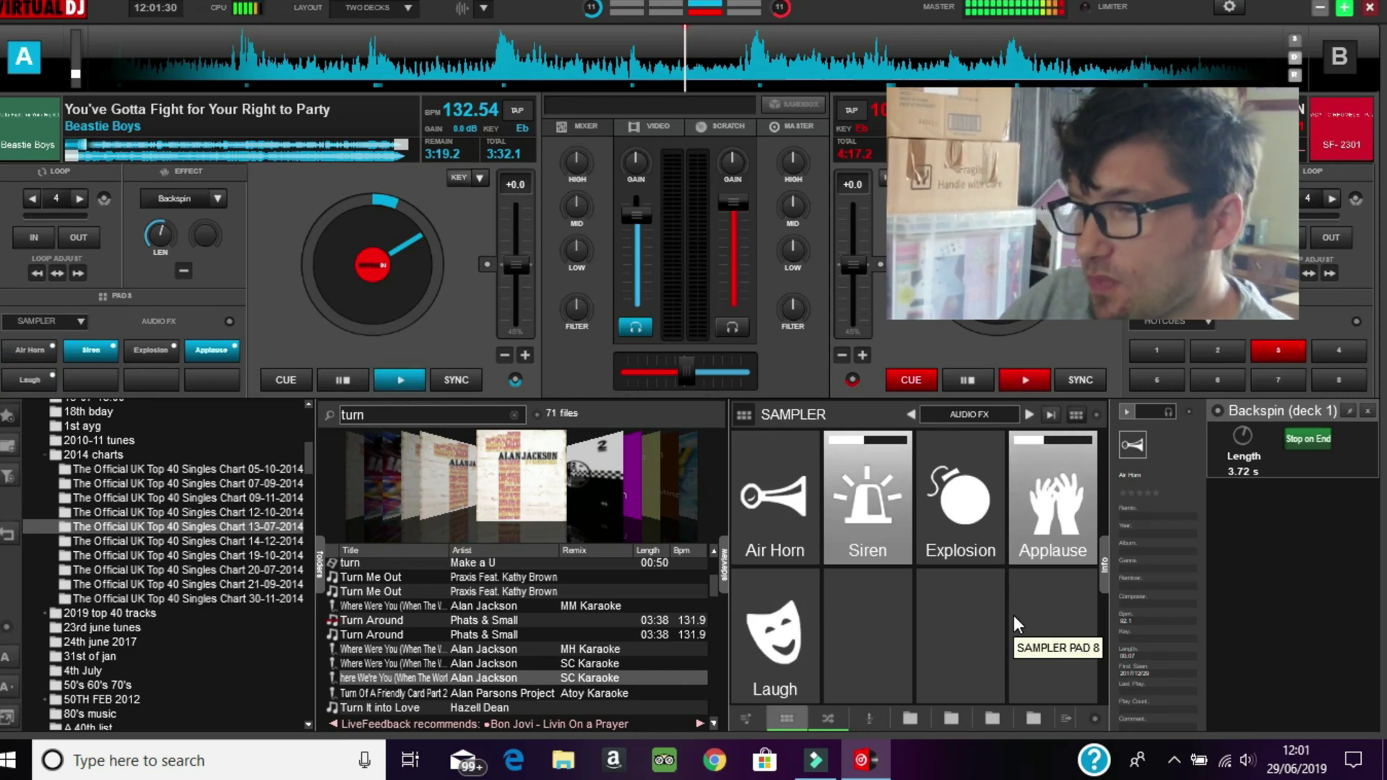
Step: Switch the Sampler to the Famous bank and play This This This, Shots Shots and Hands Up
click(1030, 419)
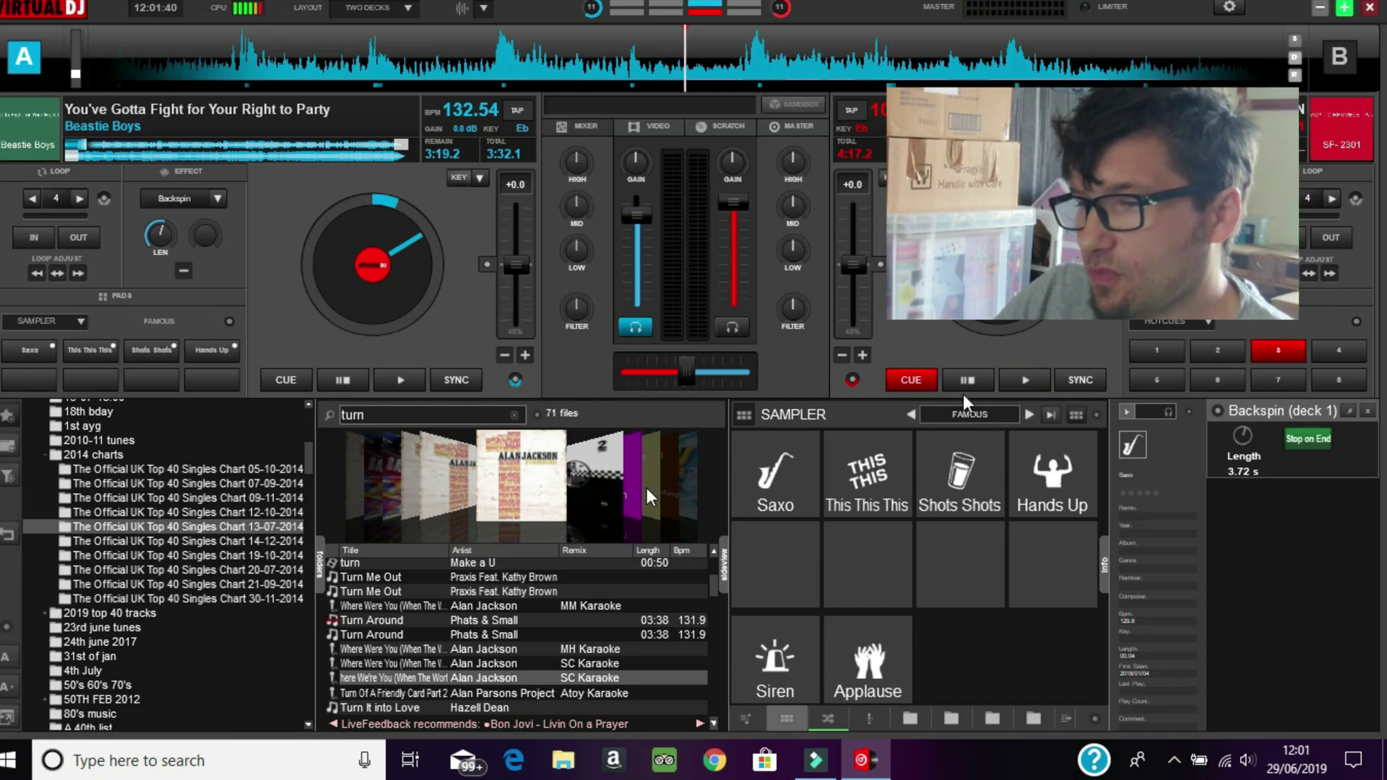
click(881, 497)
click(966, 497)
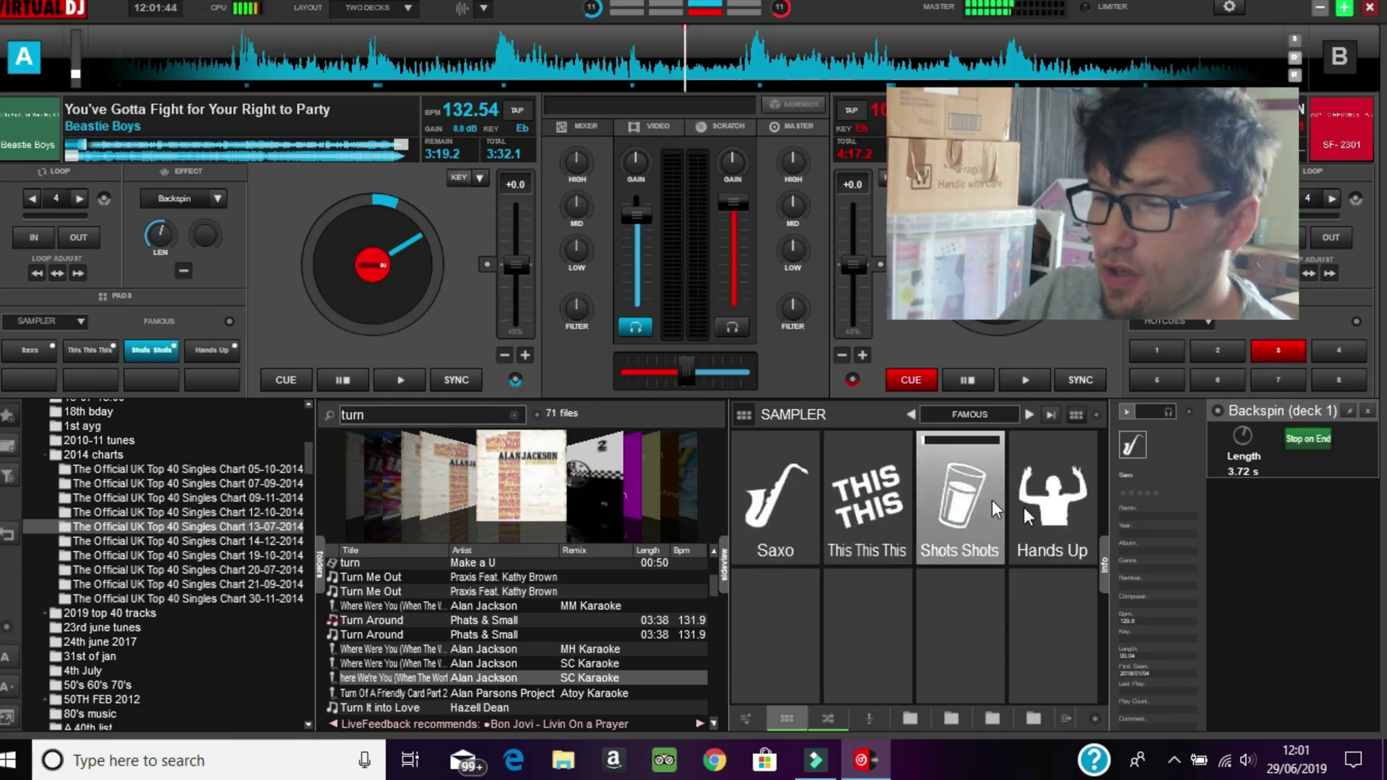
click(1074, 500)
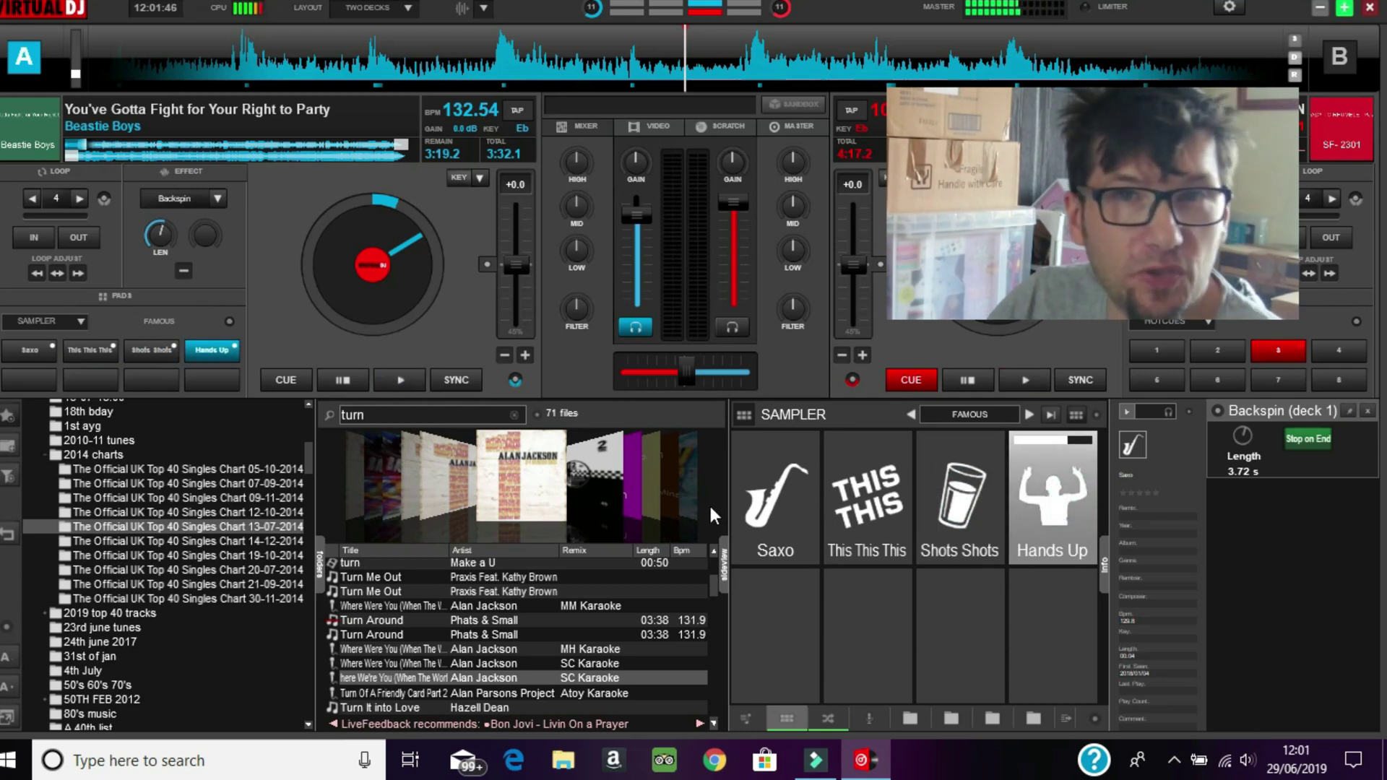
Step: Check deck A's effects list without choosing anything and stop the Hands Up sample
click(214, 194)
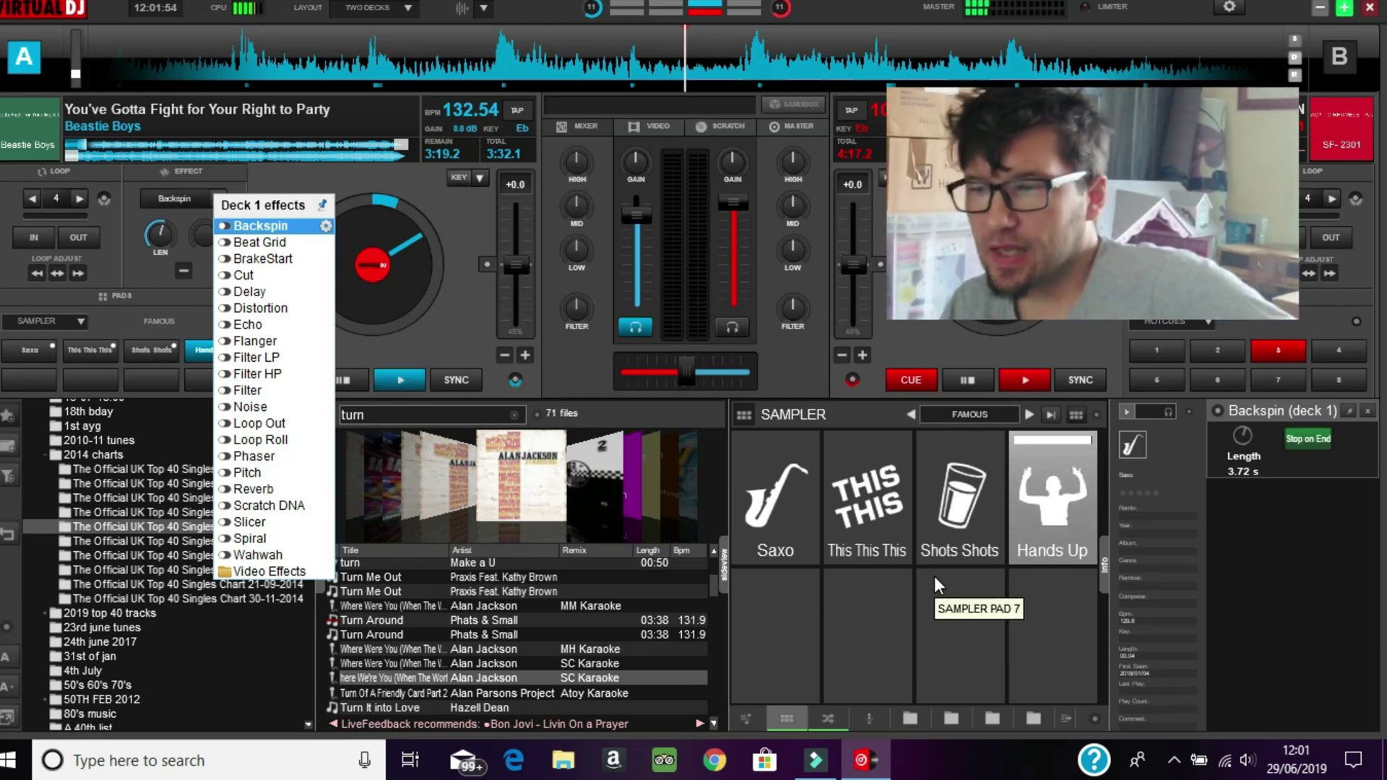
click(461, 217)
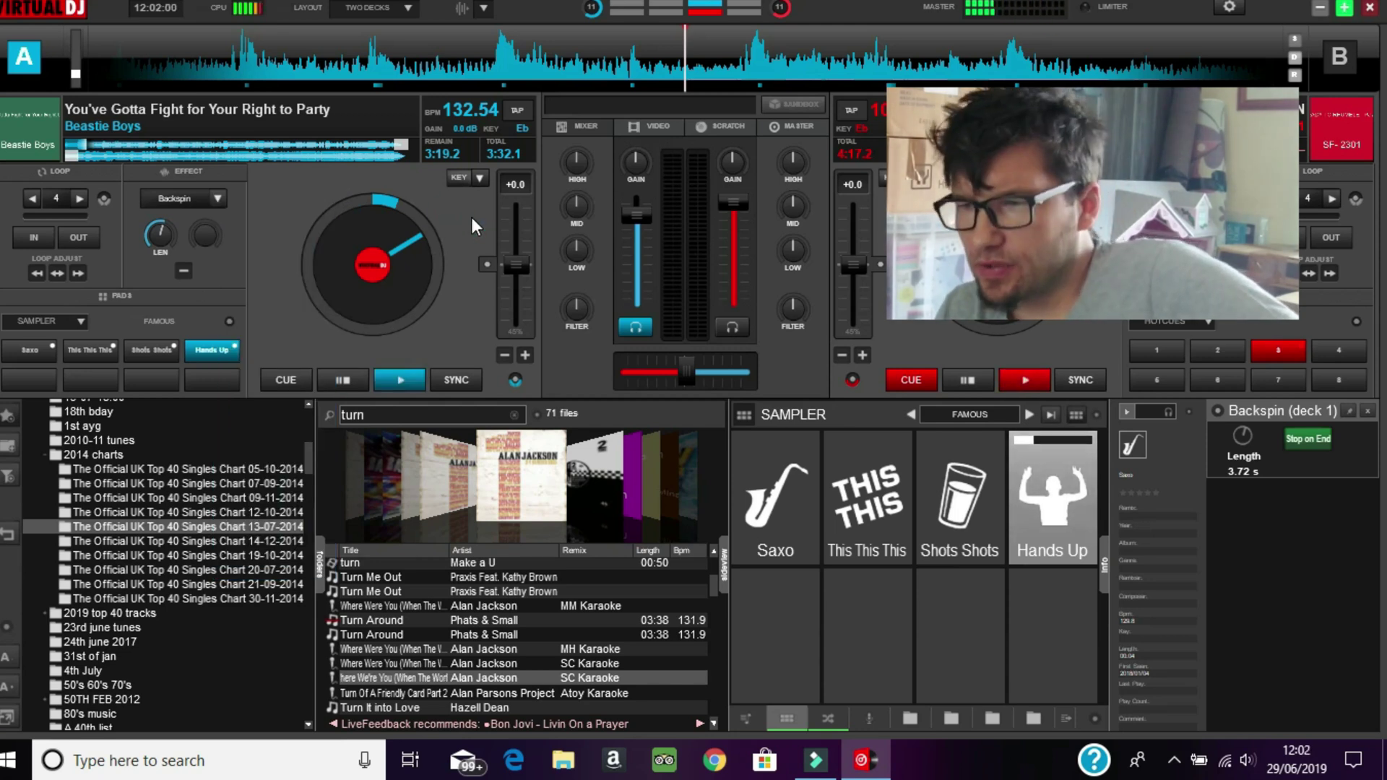
click(1074, 513)
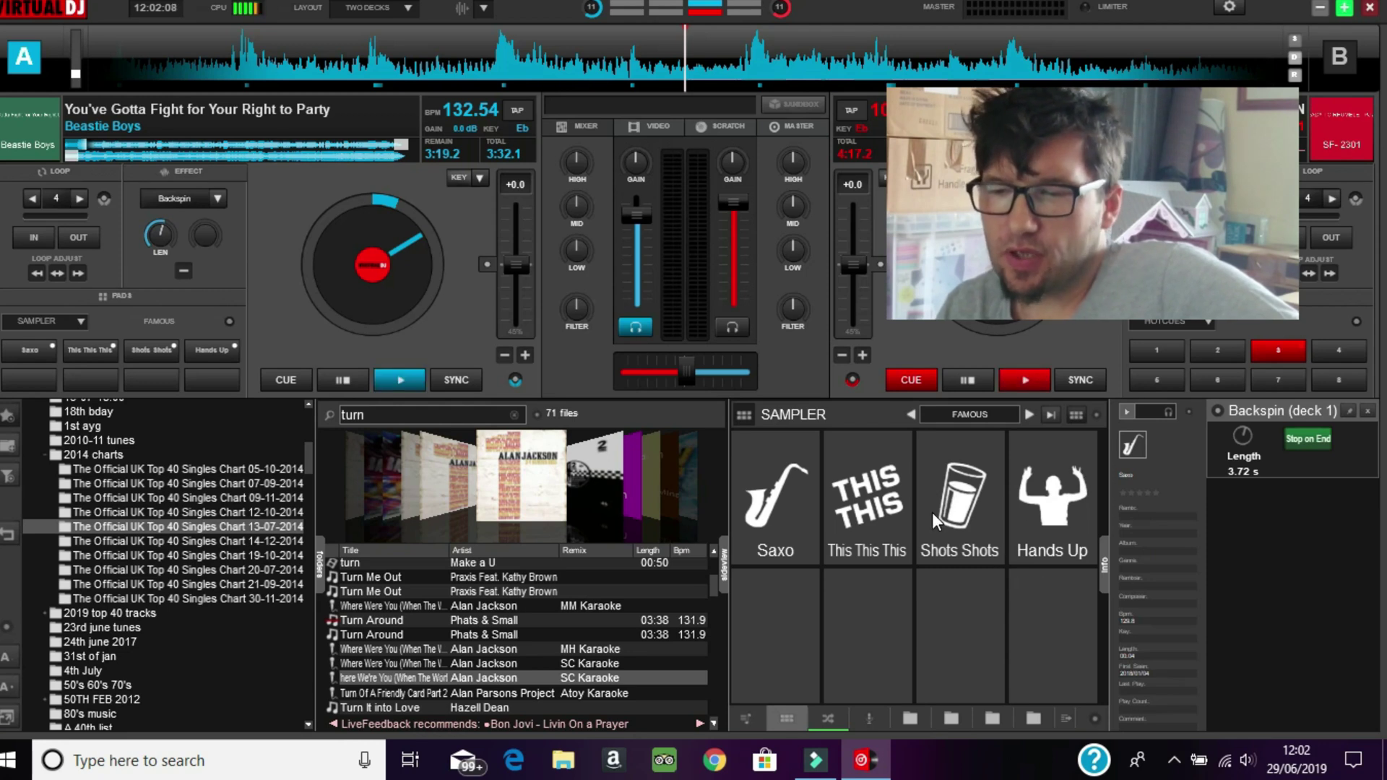
Step: Put Turn Around by Phats & Small on the Famous bank's fifth pad and start and stop it
drag(465, 623, 799, 634)
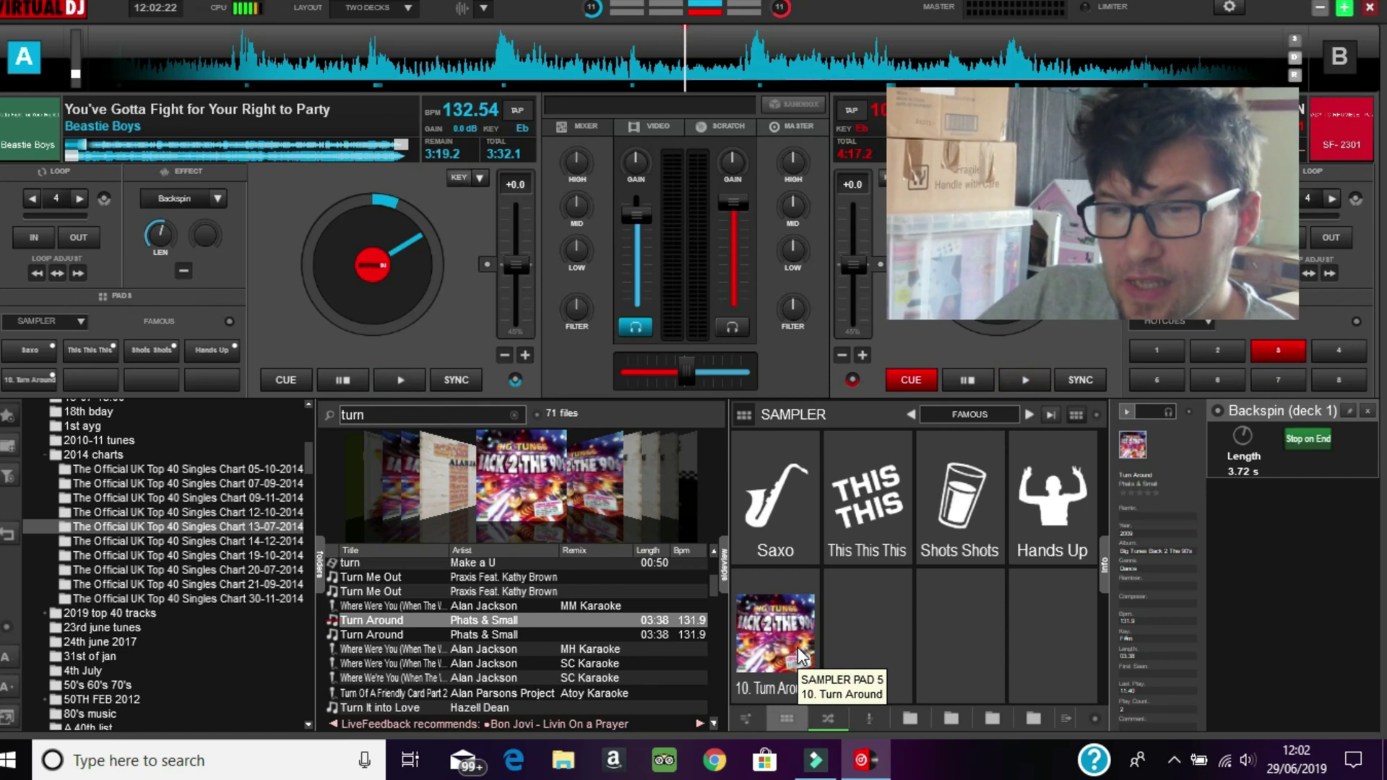
click(12, 378)
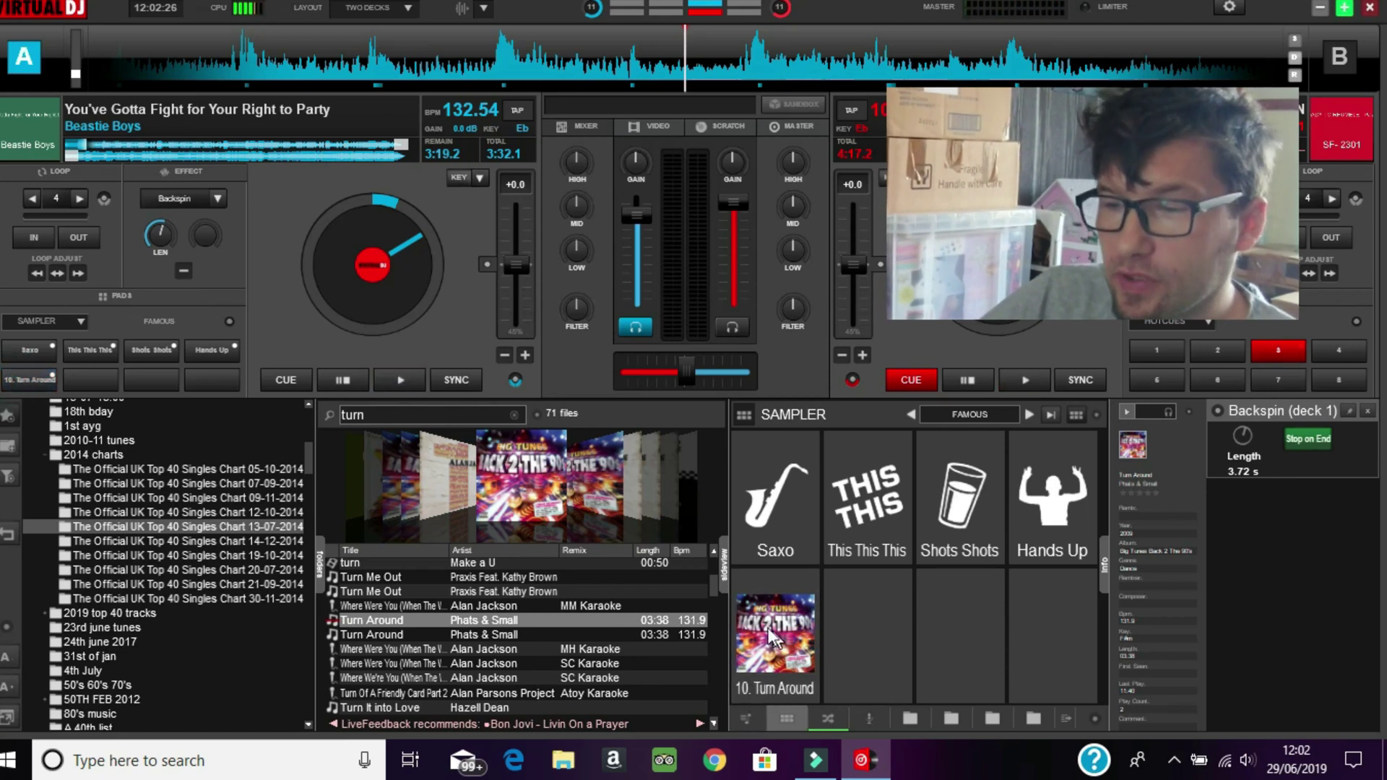
click(805, 611)
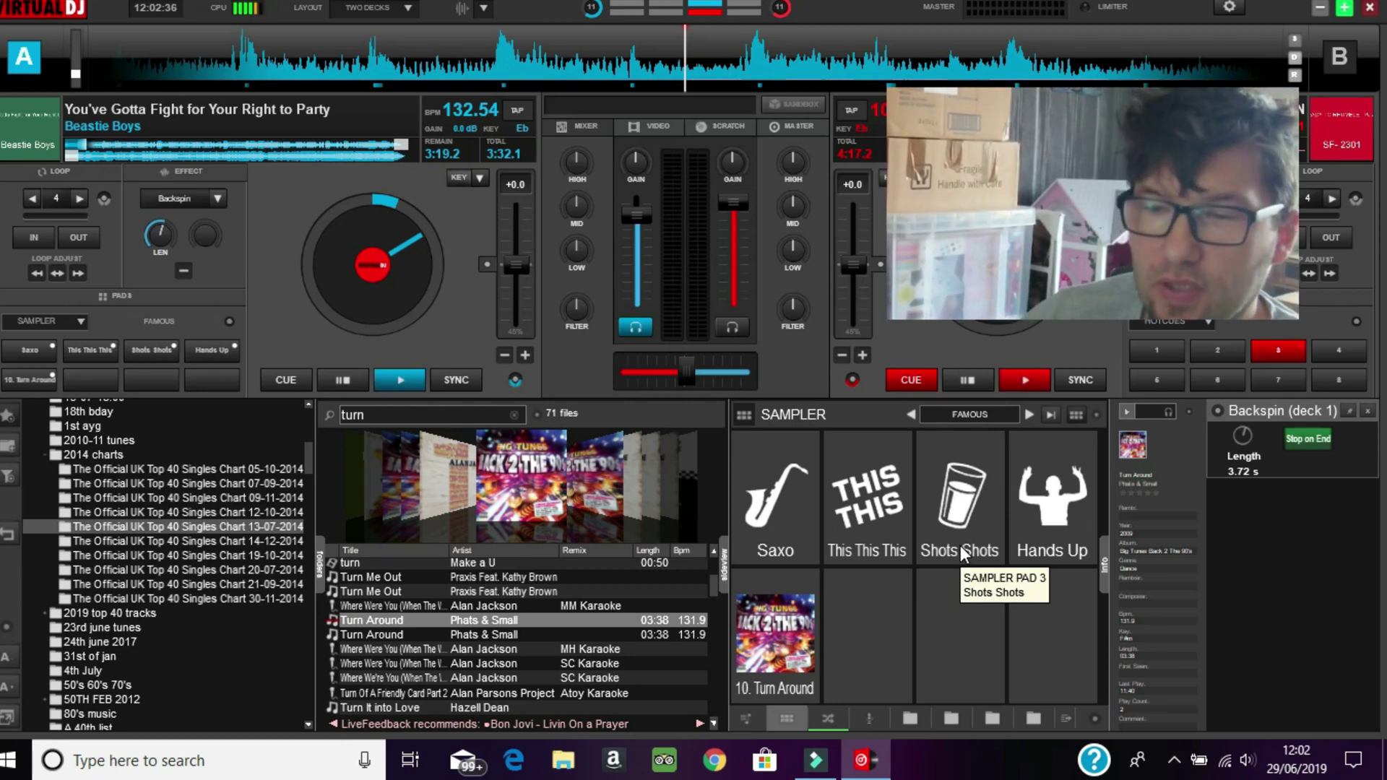
Step: Examine the pad modes available for deck A without leaving the sampler mode
click(80, 322)
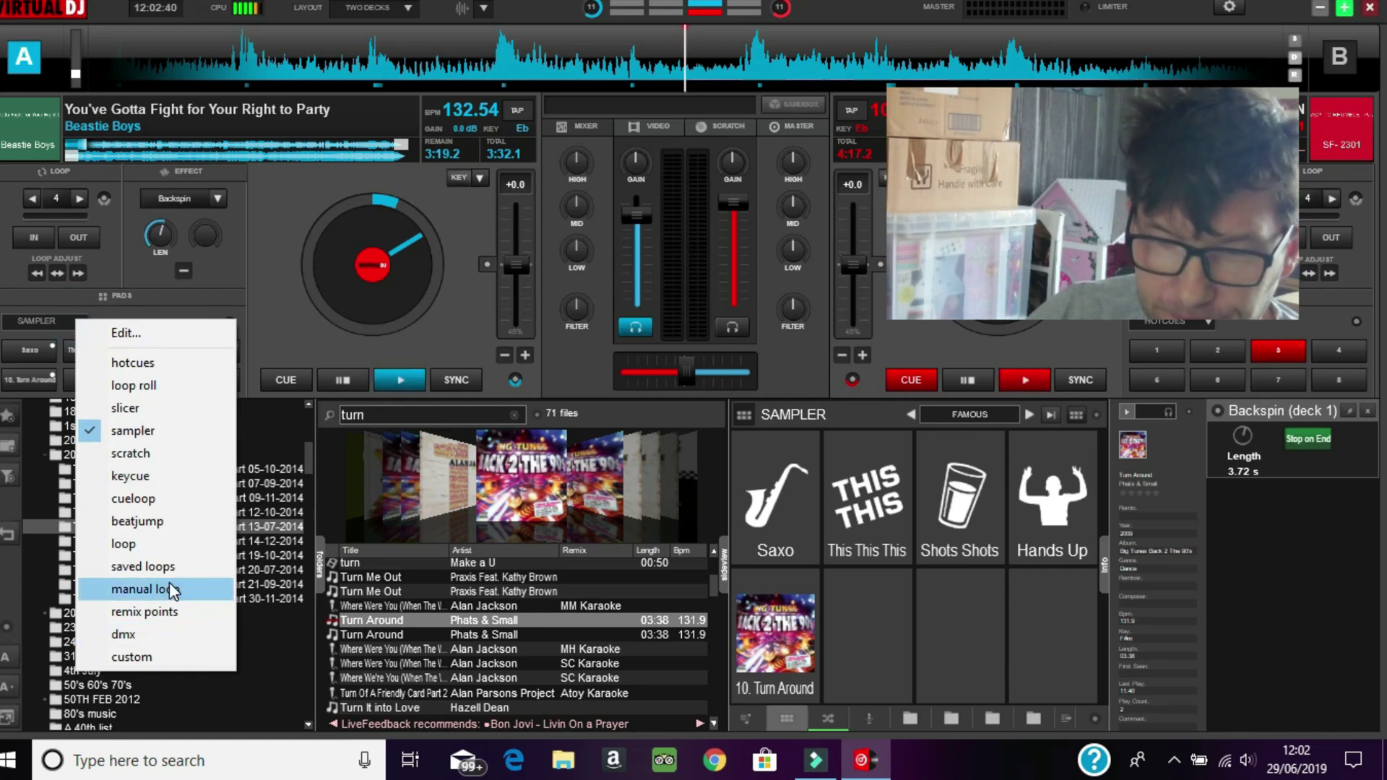
click(279, 317)
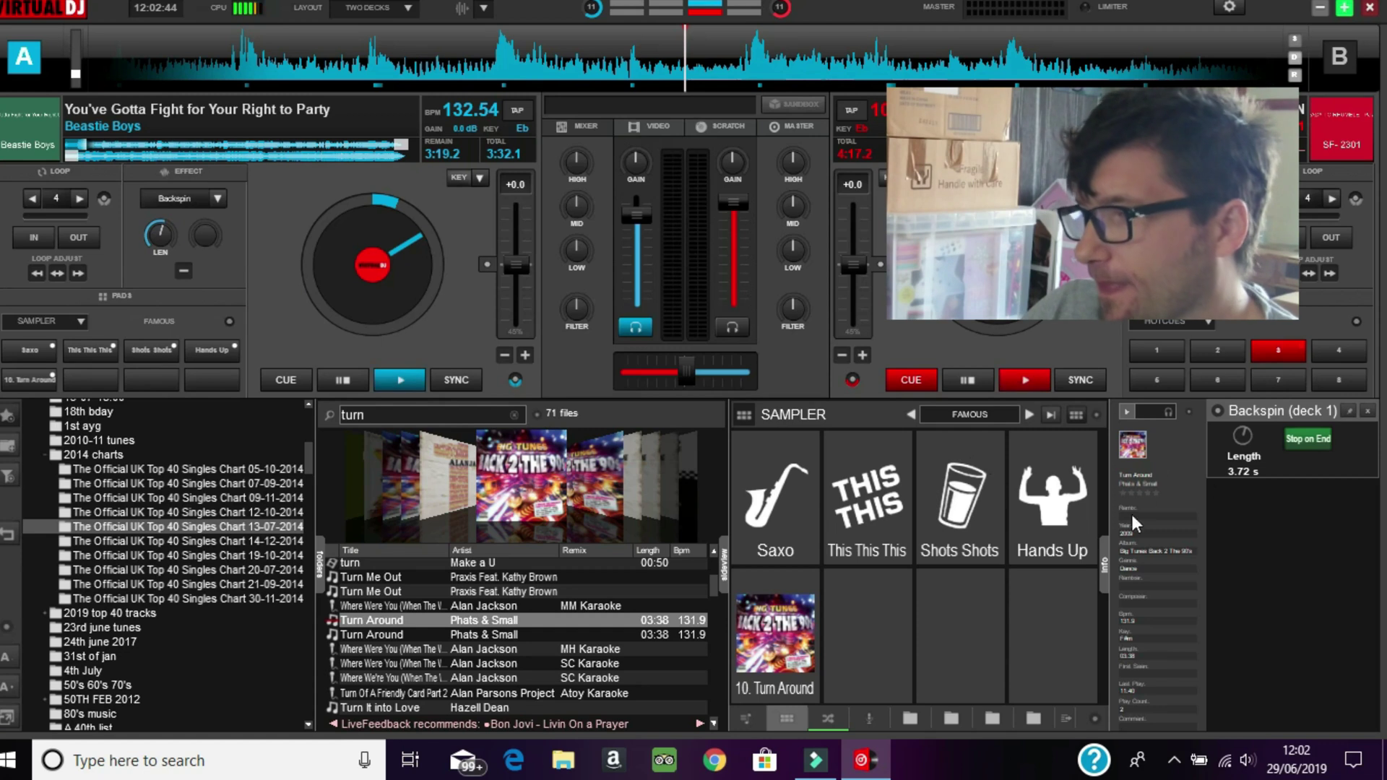
Step: Show the Karaoke list in the side view and widen the track info area to view Turn Around's details, then narrow it again
click(870, 717)
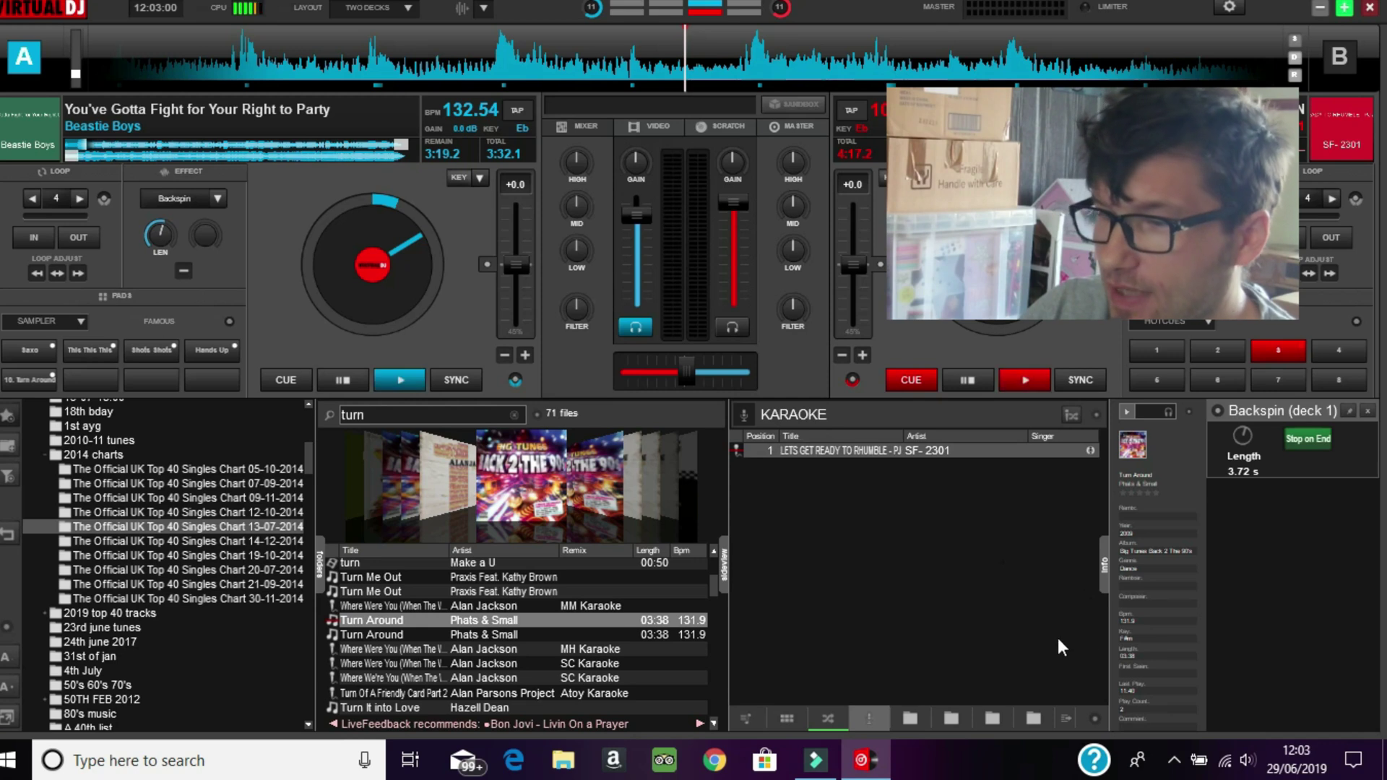
drag(1108, 602, 575, 604)
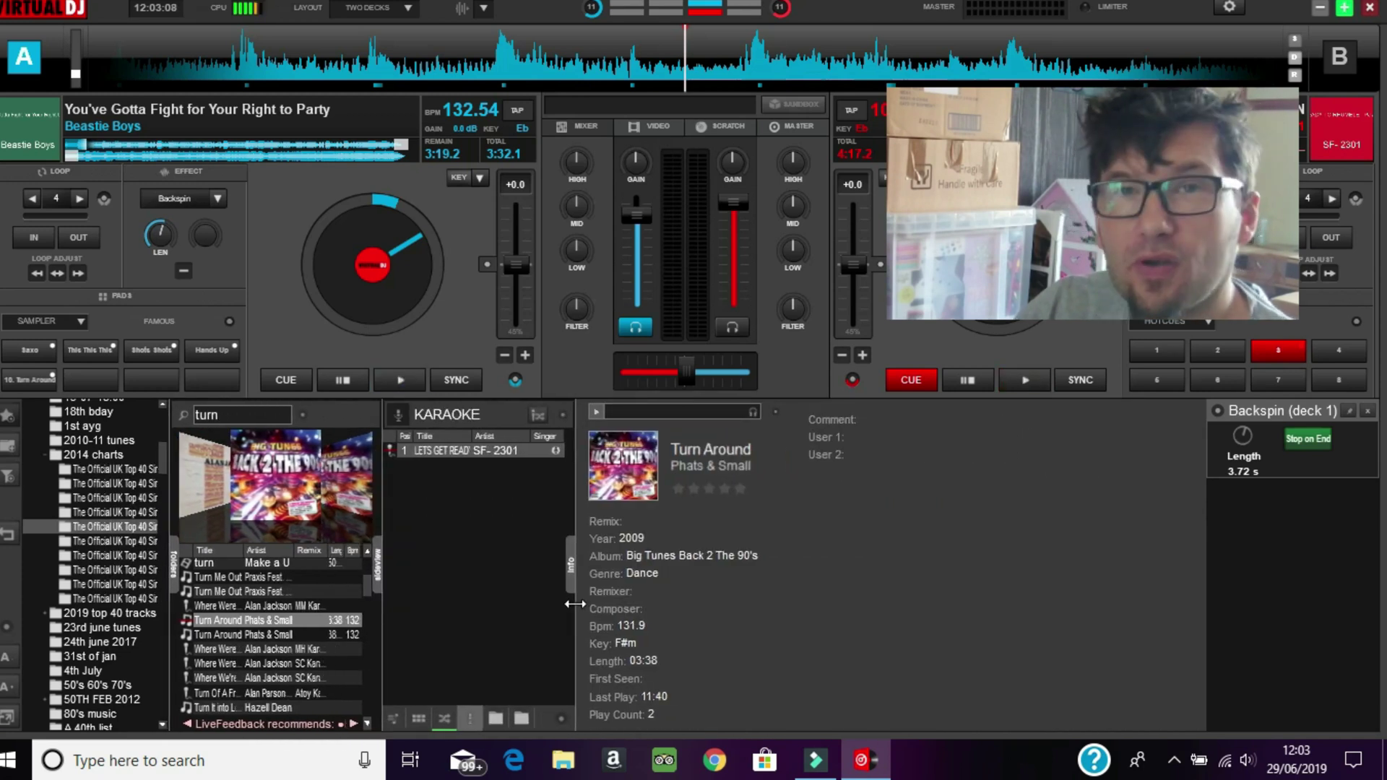
drag(673, 600, 687, 607)
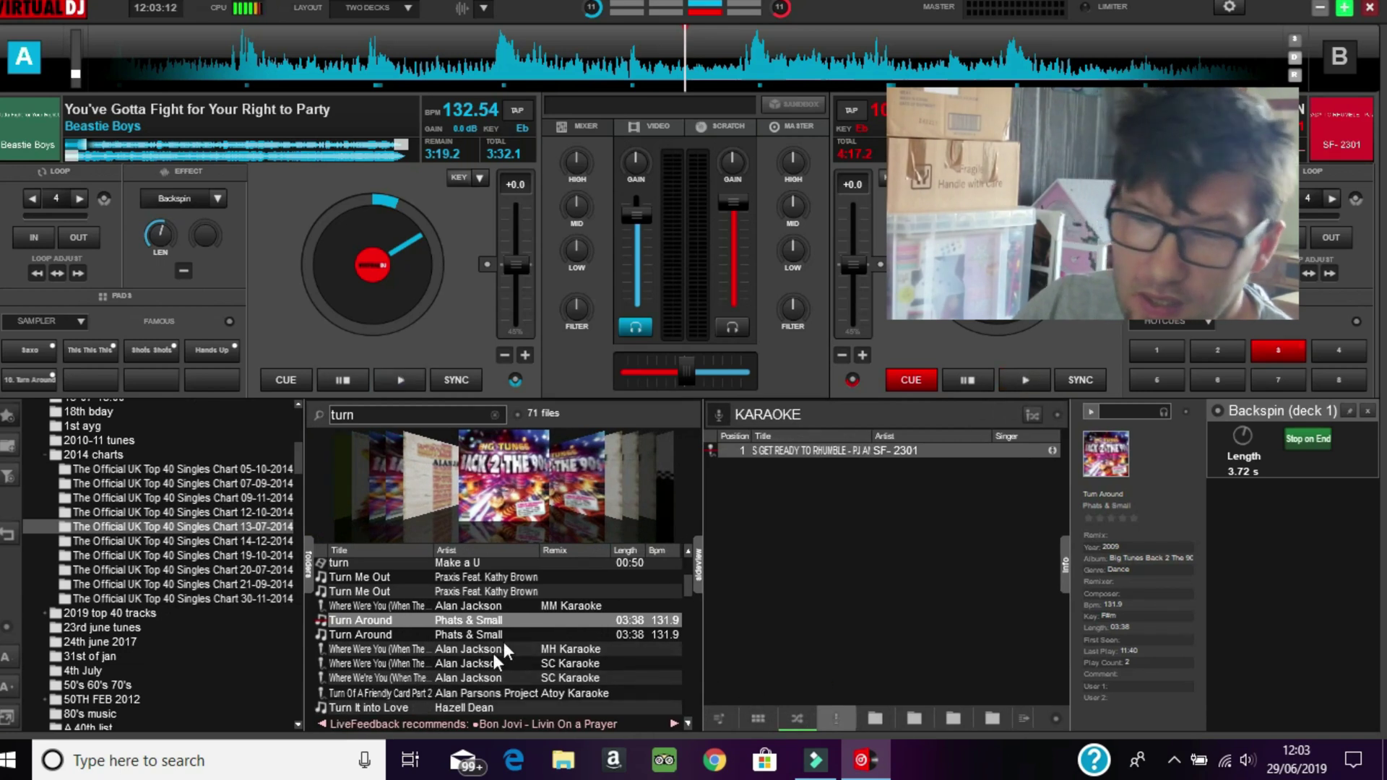
Step: Select the 80's music folder in the folder list and show its shortcut's contents in the side view
scroll(107, 519, up, 2)
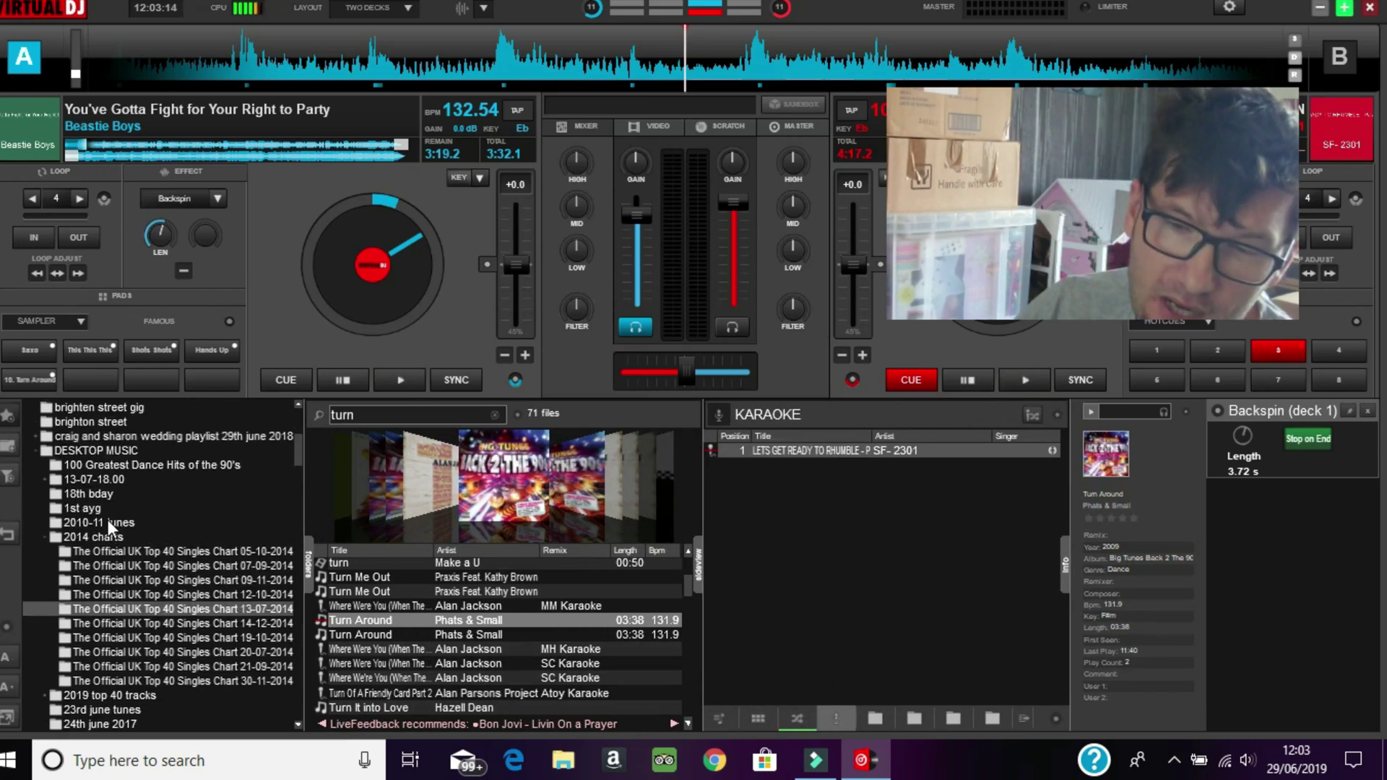
scroll(95, 513, up, 1)
scroll(123, 568, down, 2)
scroll(123, 568, down, 4)
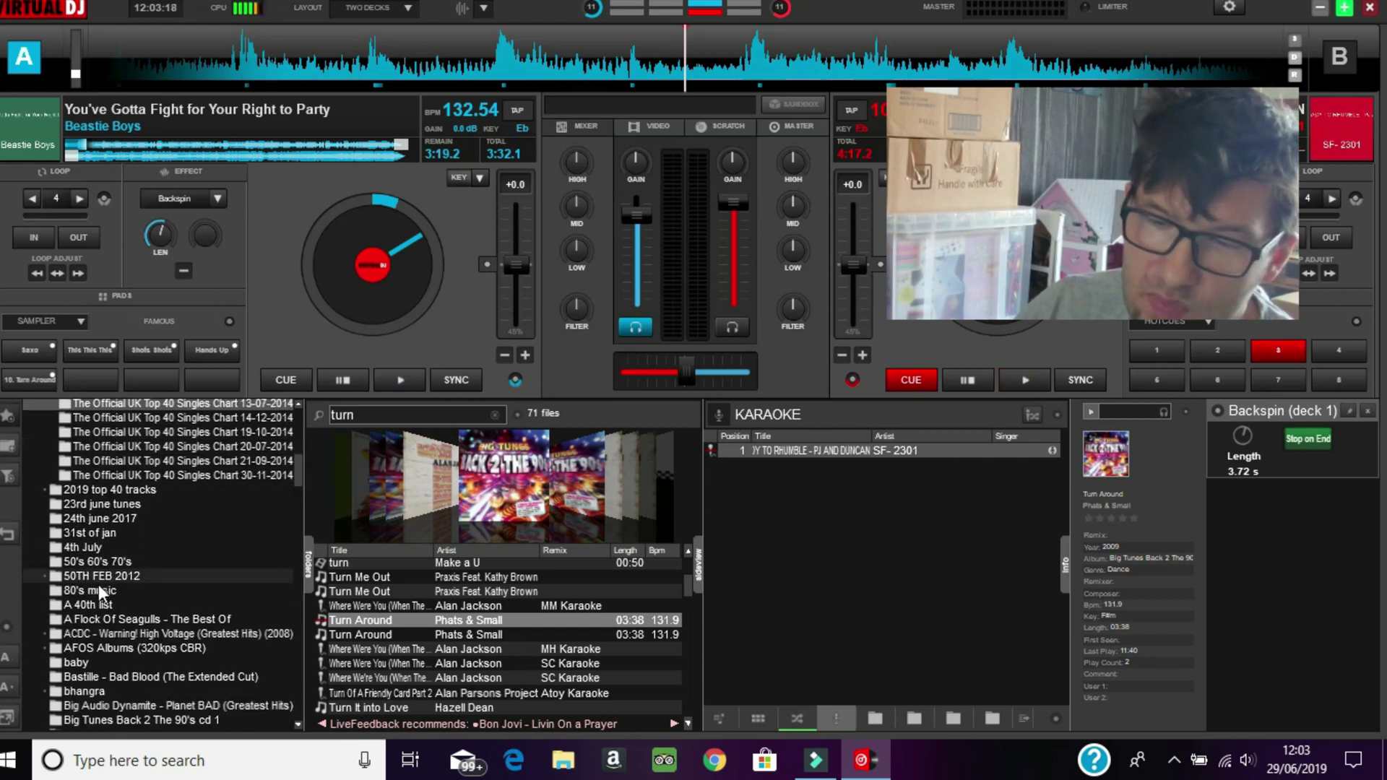
click(99, 587)
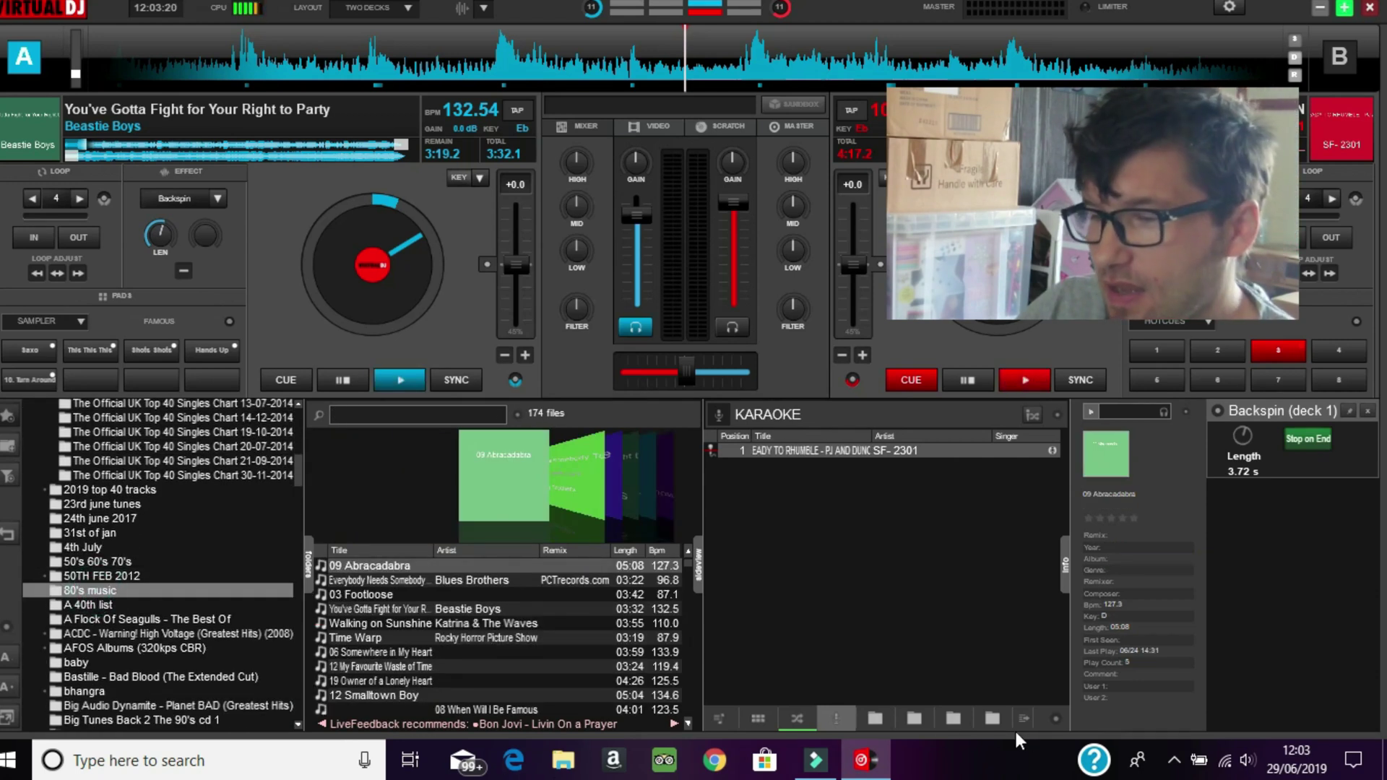
click(874, 718)
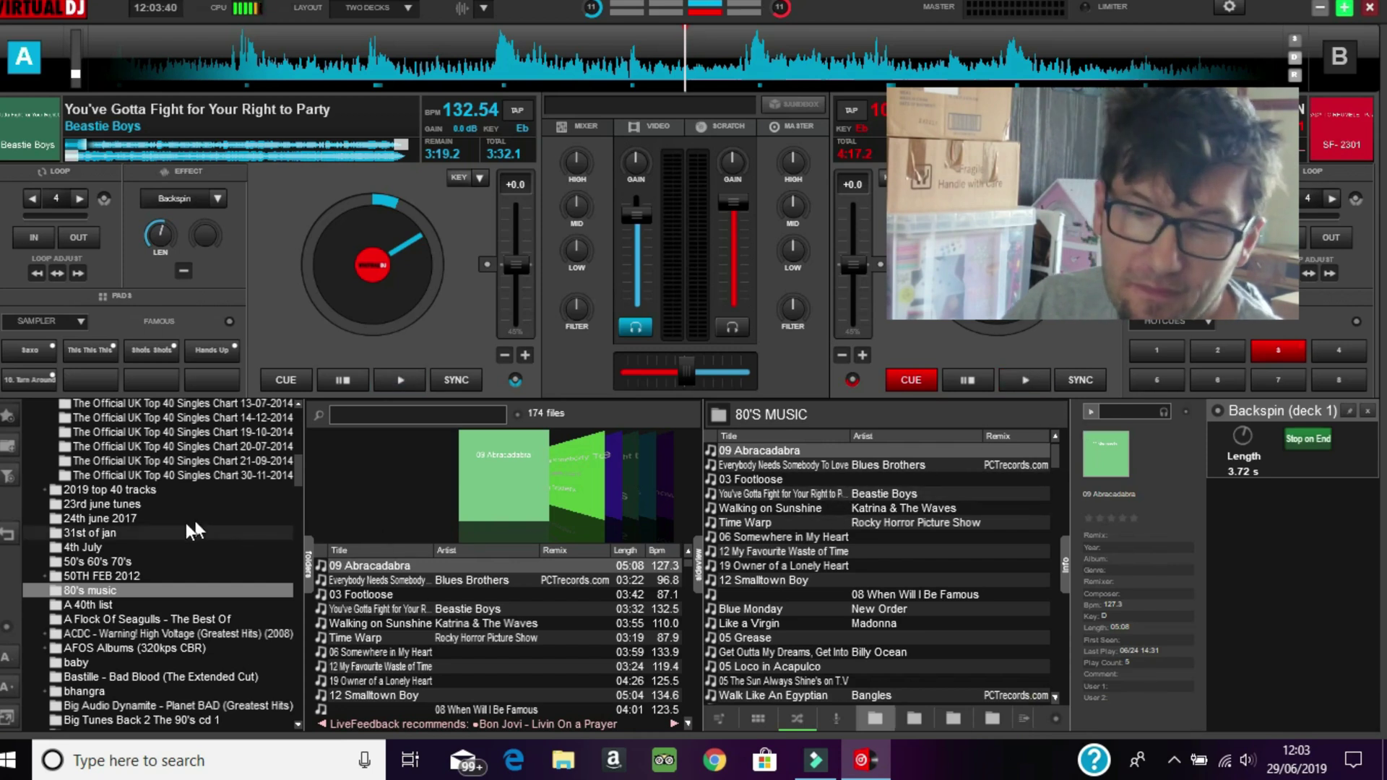
Step: Select the 23rd june tunes folder and add it to the side view as a new shortcut
scroll(166, 513, down, 2)
click(92, 463)
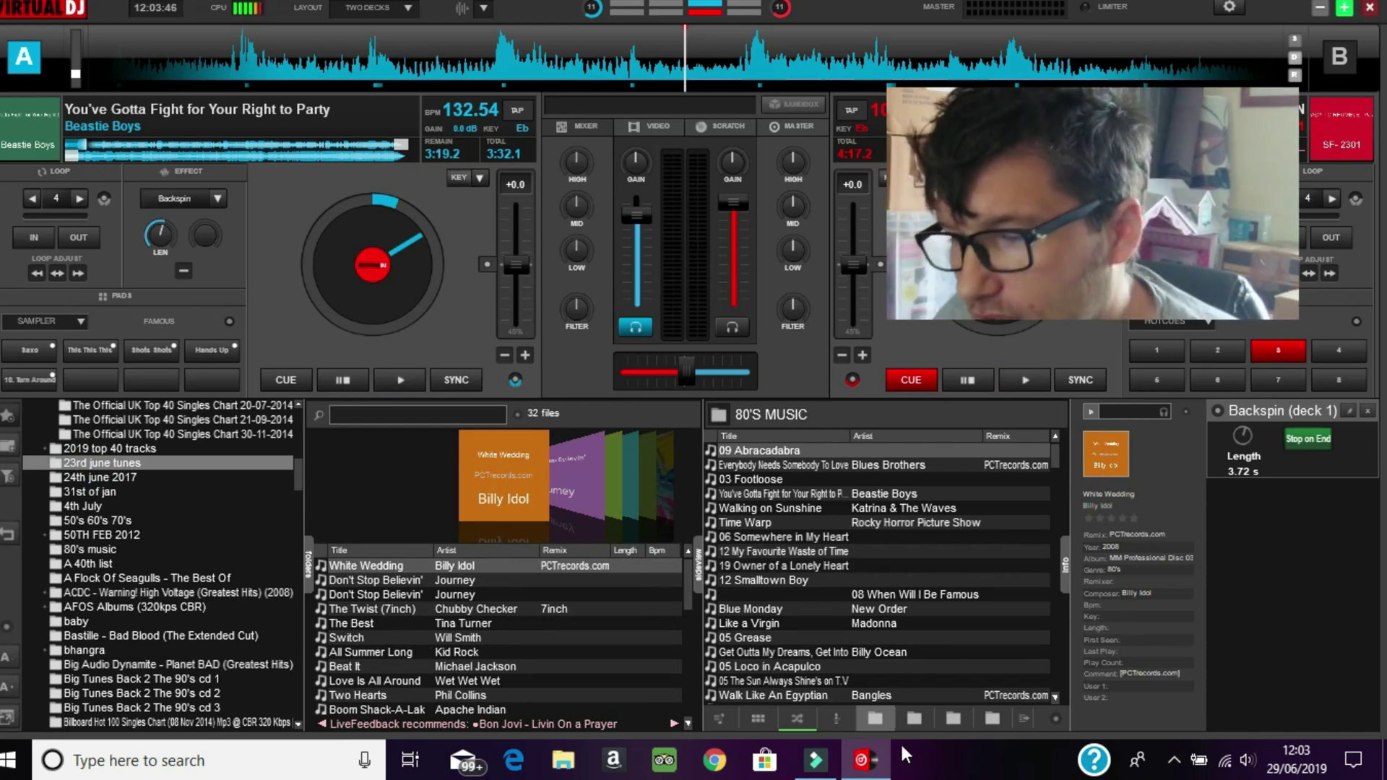
click(1024, 721)
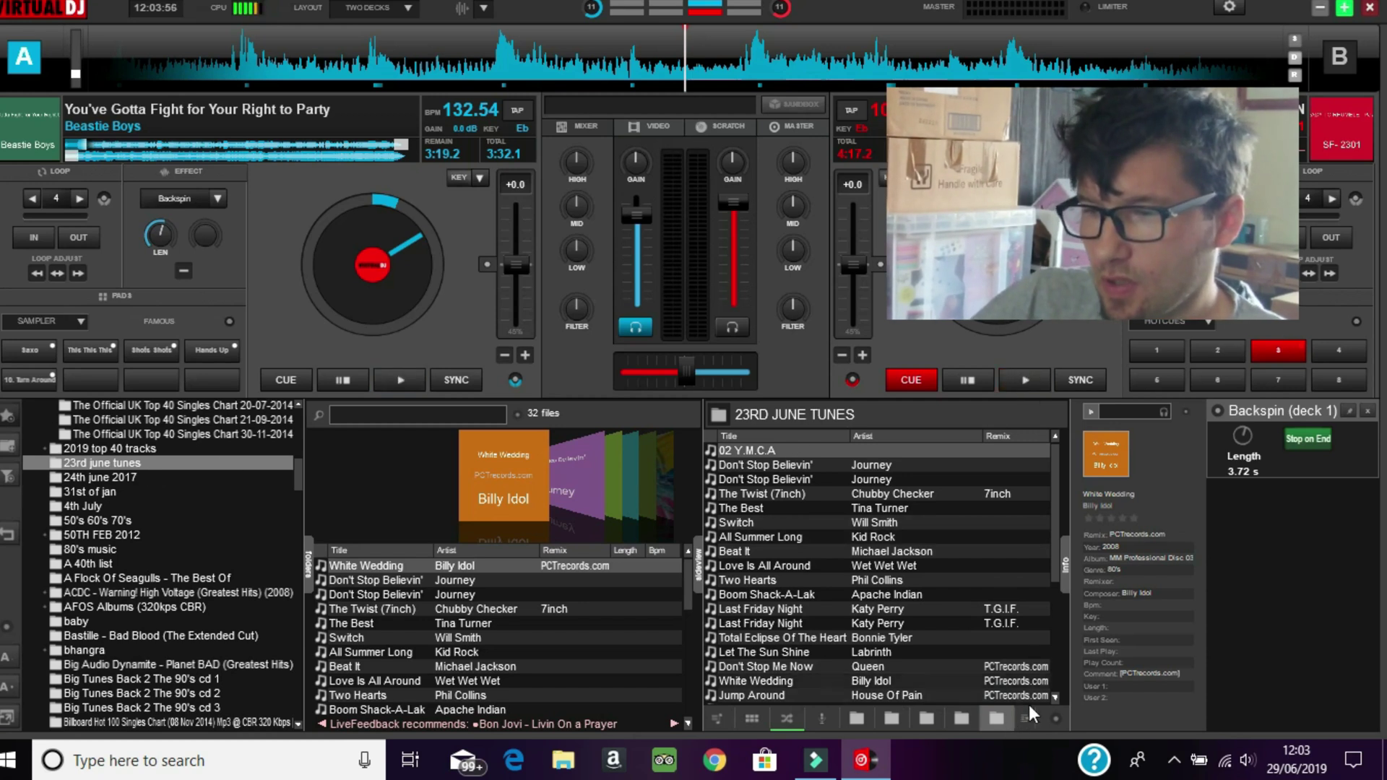
Step: Collapse the track info area, then view and dismiss the options for Journey's first Don't Stop Believin' entry in the 23rd june tunes side list
drag(1066, 609, 1318, 612)
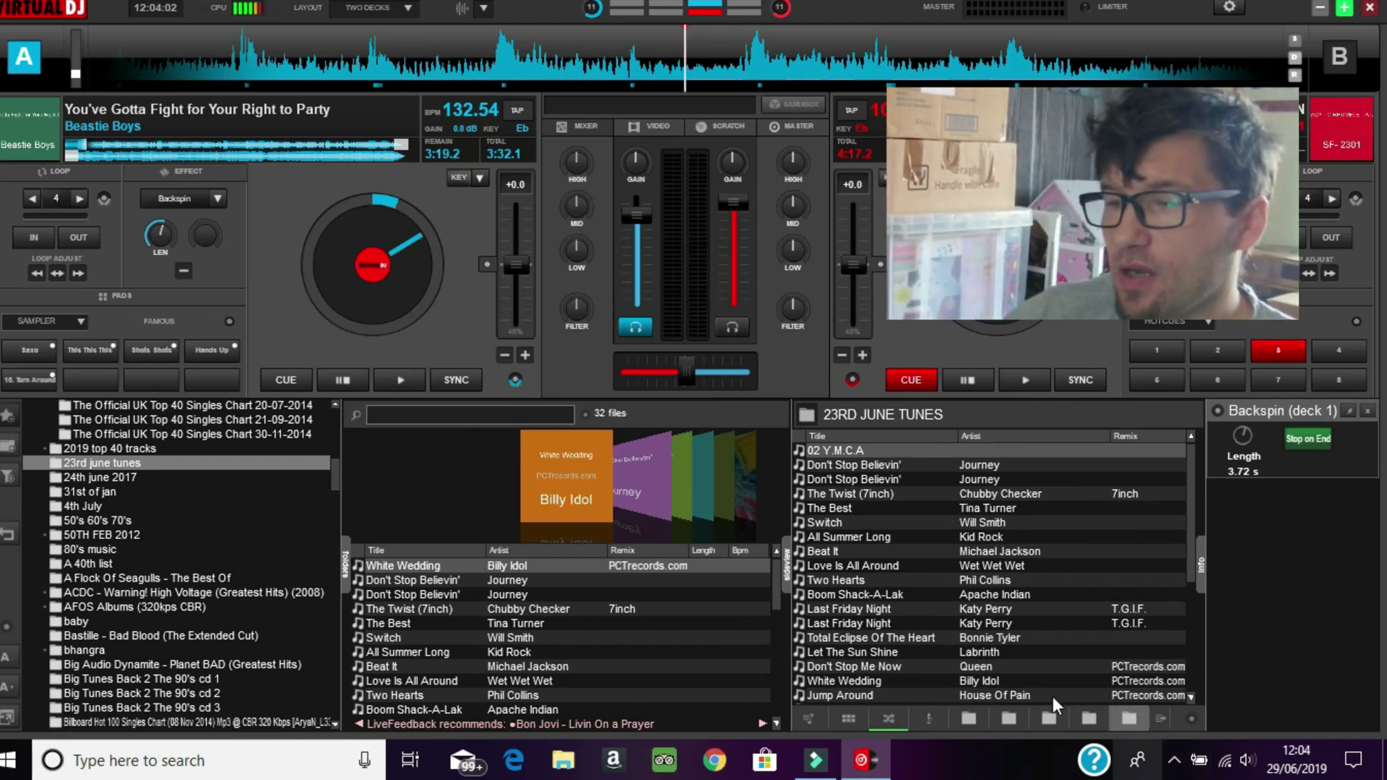
click(889, 466)
right_click(890, 466)
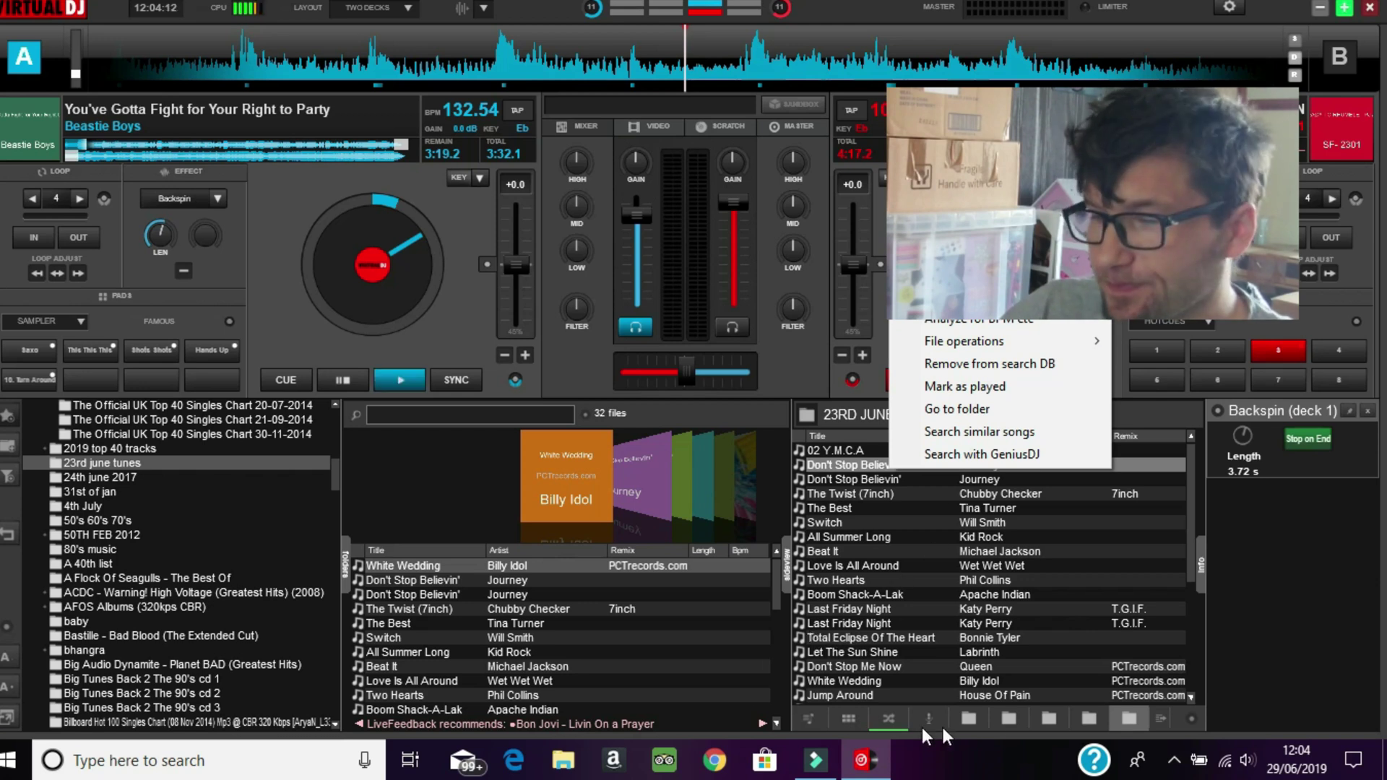
click(1085, 723)
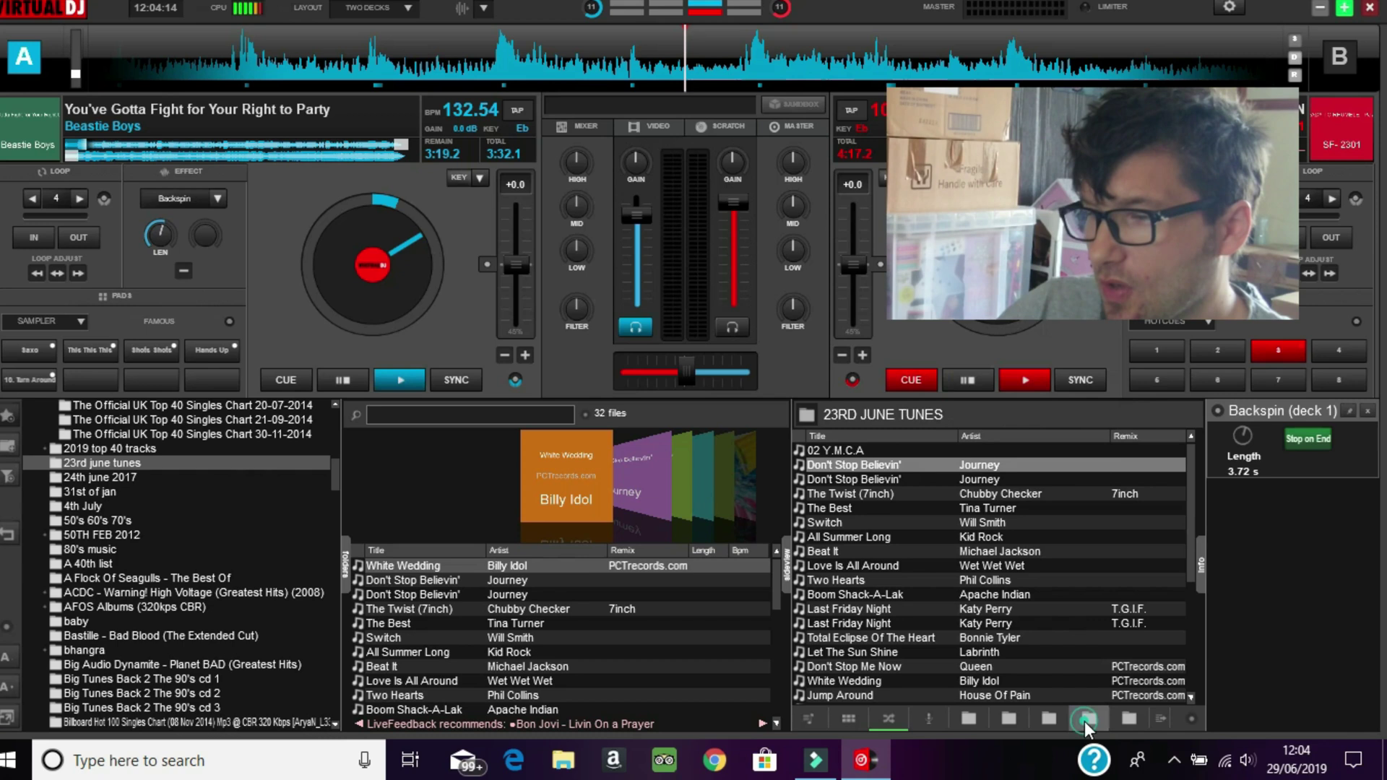
Step: Switch through the side view's folder shortcuts, including 100 Greatest Dance Hits of the 90's, to 80's music and browse its tracks
click(1085, 721)
click(1049, 721)
click(1021, 723)
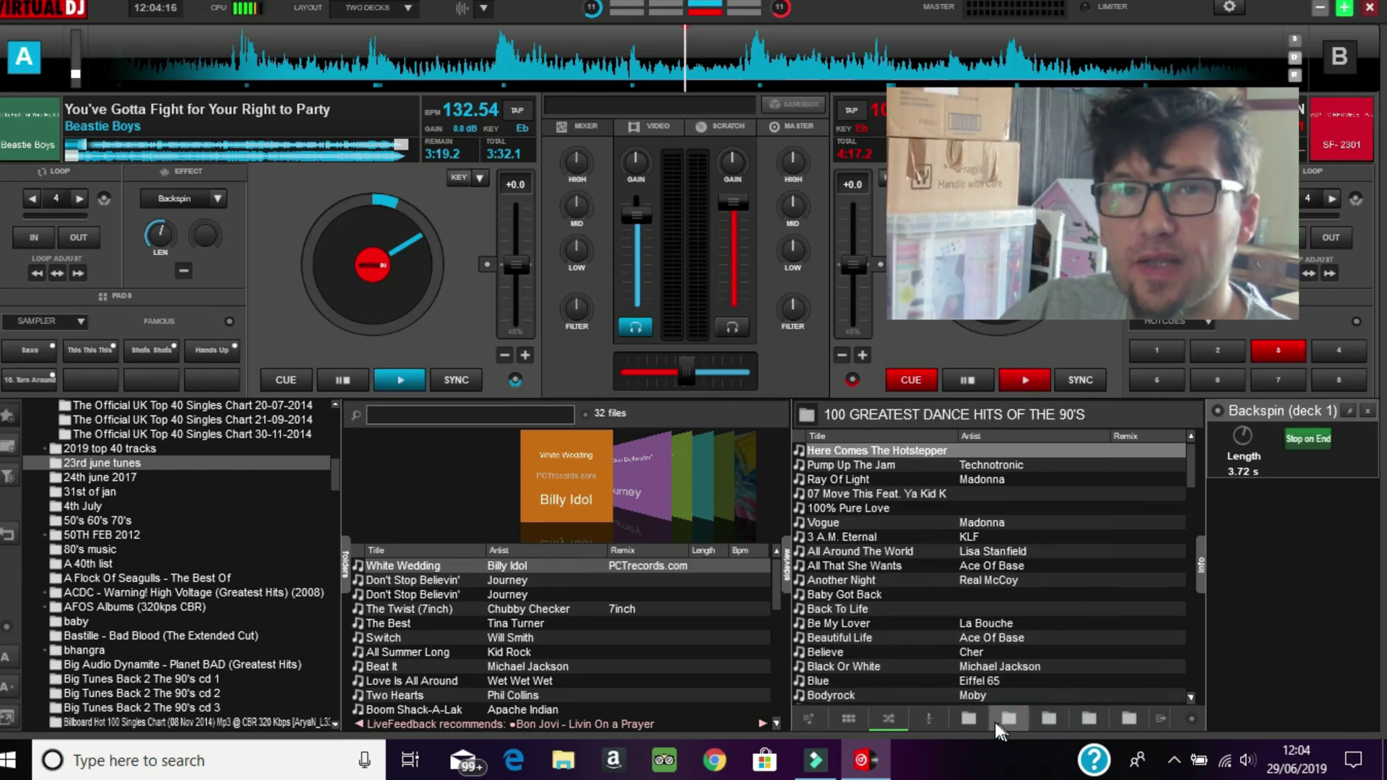
click(966, 721)
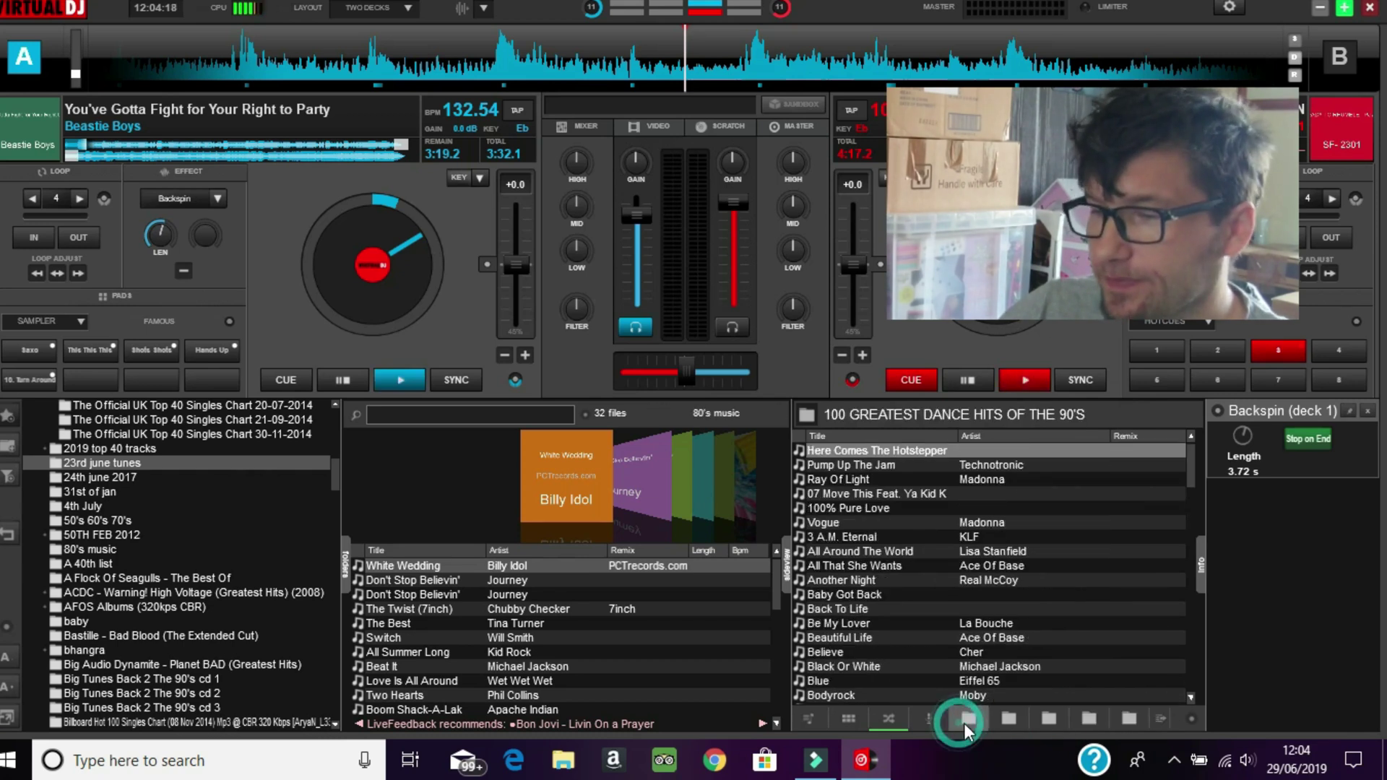
scroll(908, 612, down, 8)
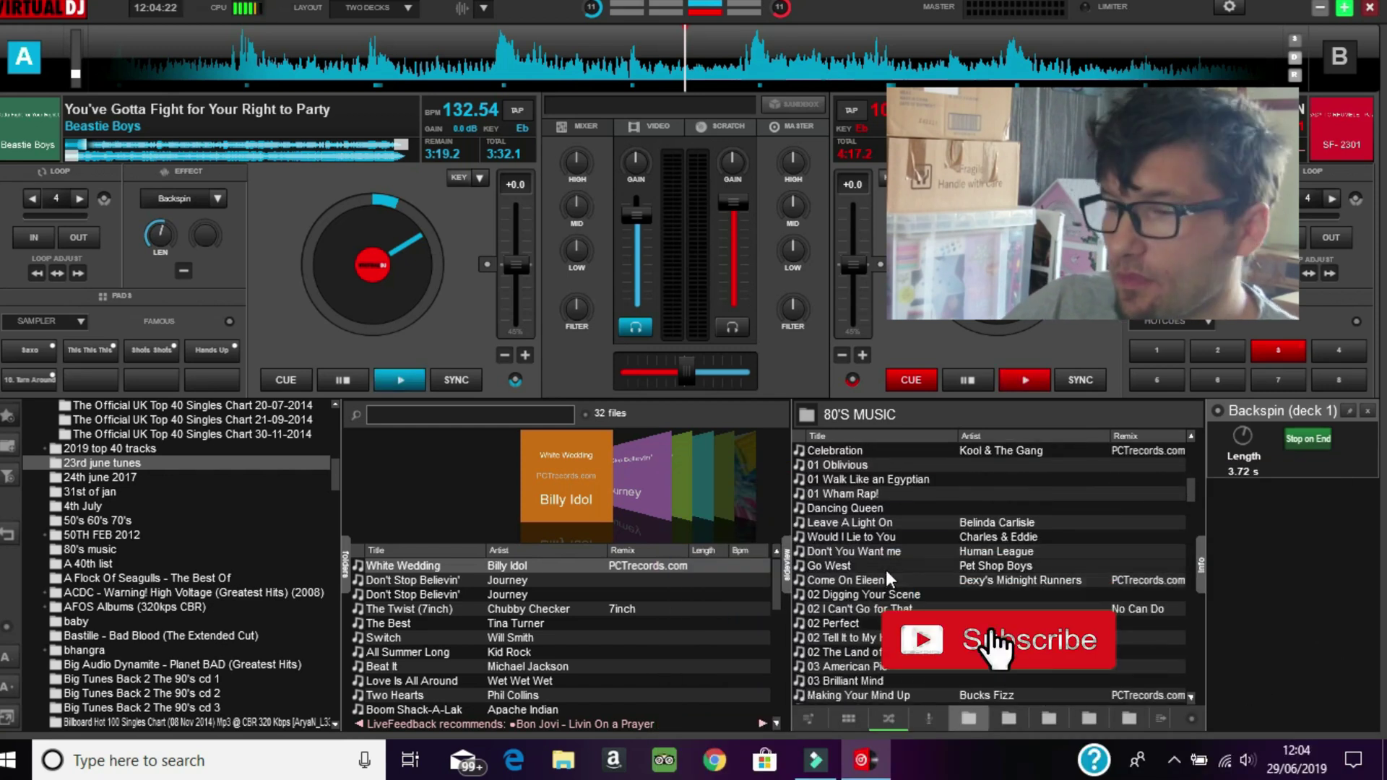
scroll(885, 571, down, 4)
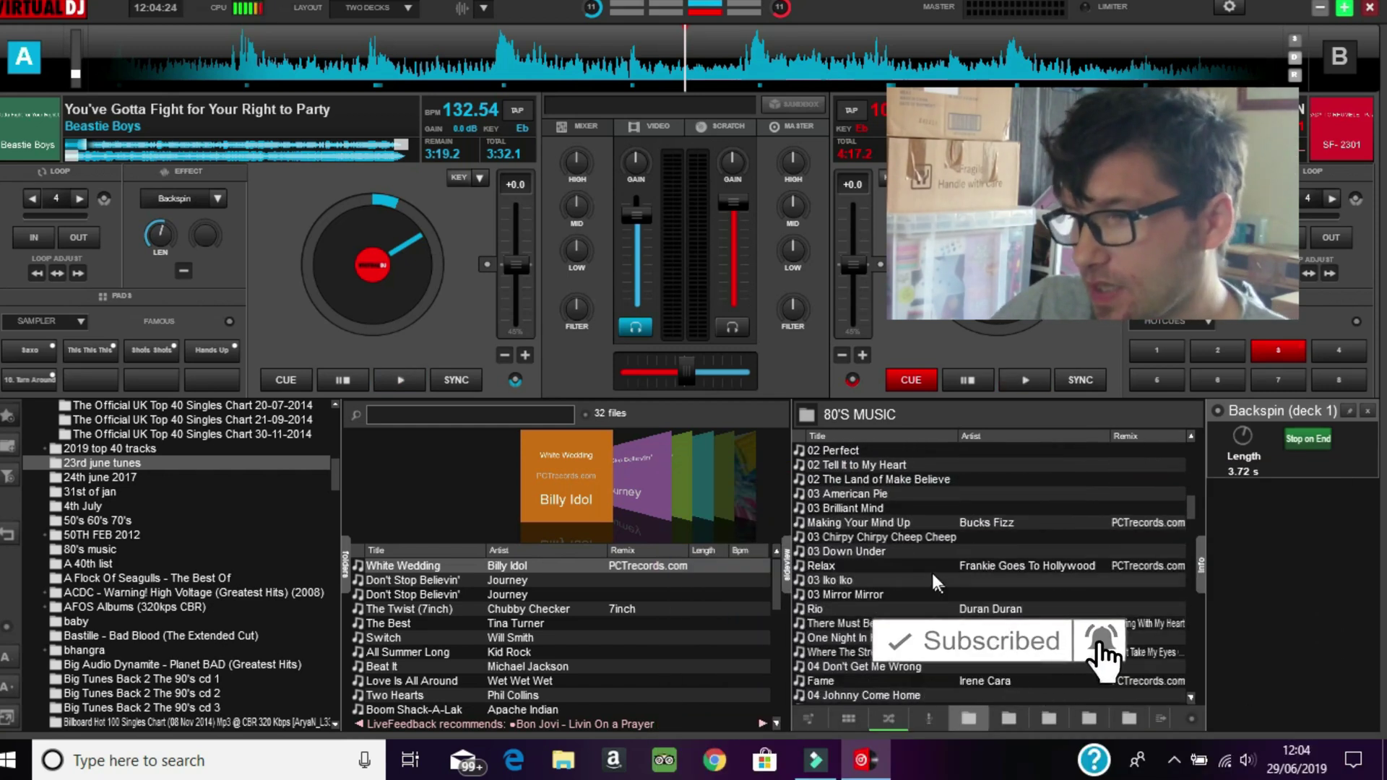
scroll(932, 575, down, 6)
scroll(917, 585, down, 10)
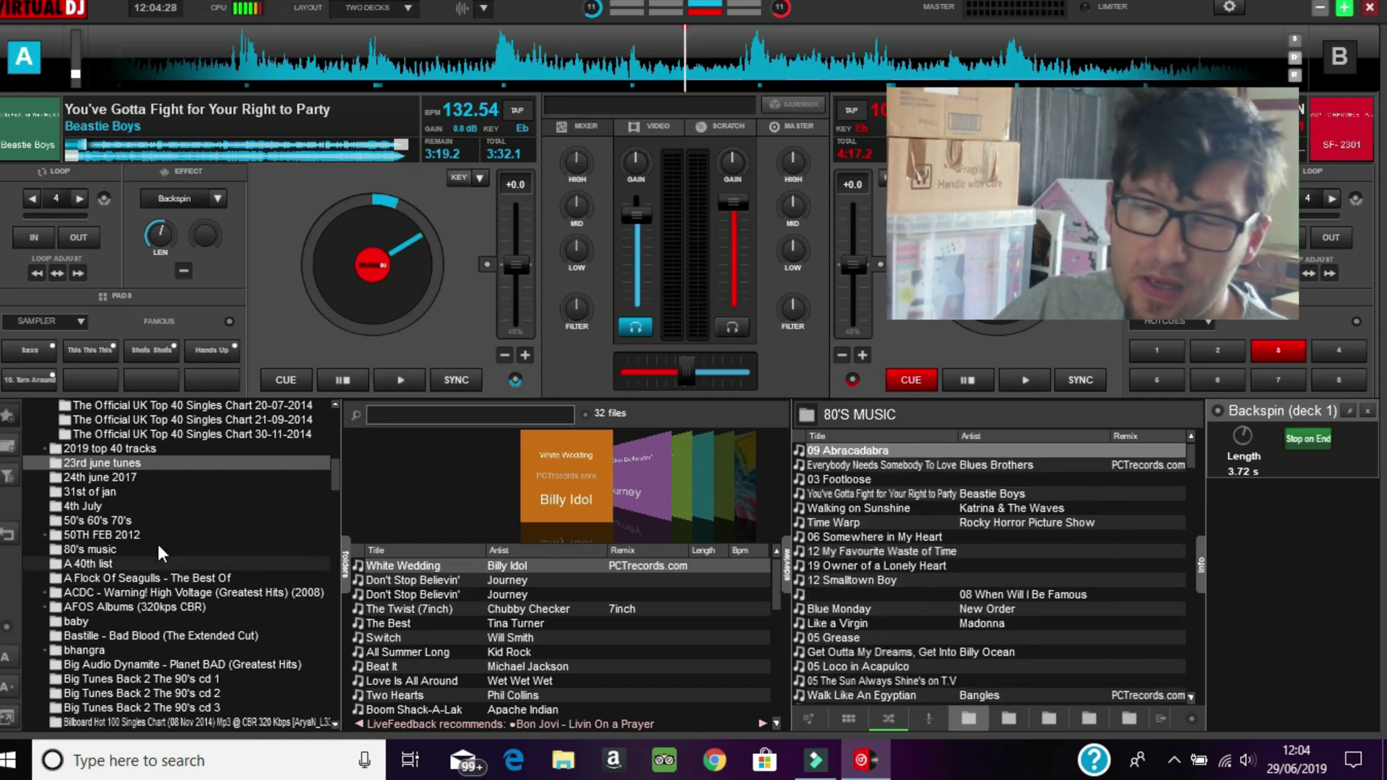
Step: Look through the music folders in the folder list down to the Mastermix Classic Cuts folders and back up to bhangra
scroll(157, 534, down, 7)
scroll(157, 537, down, 4)
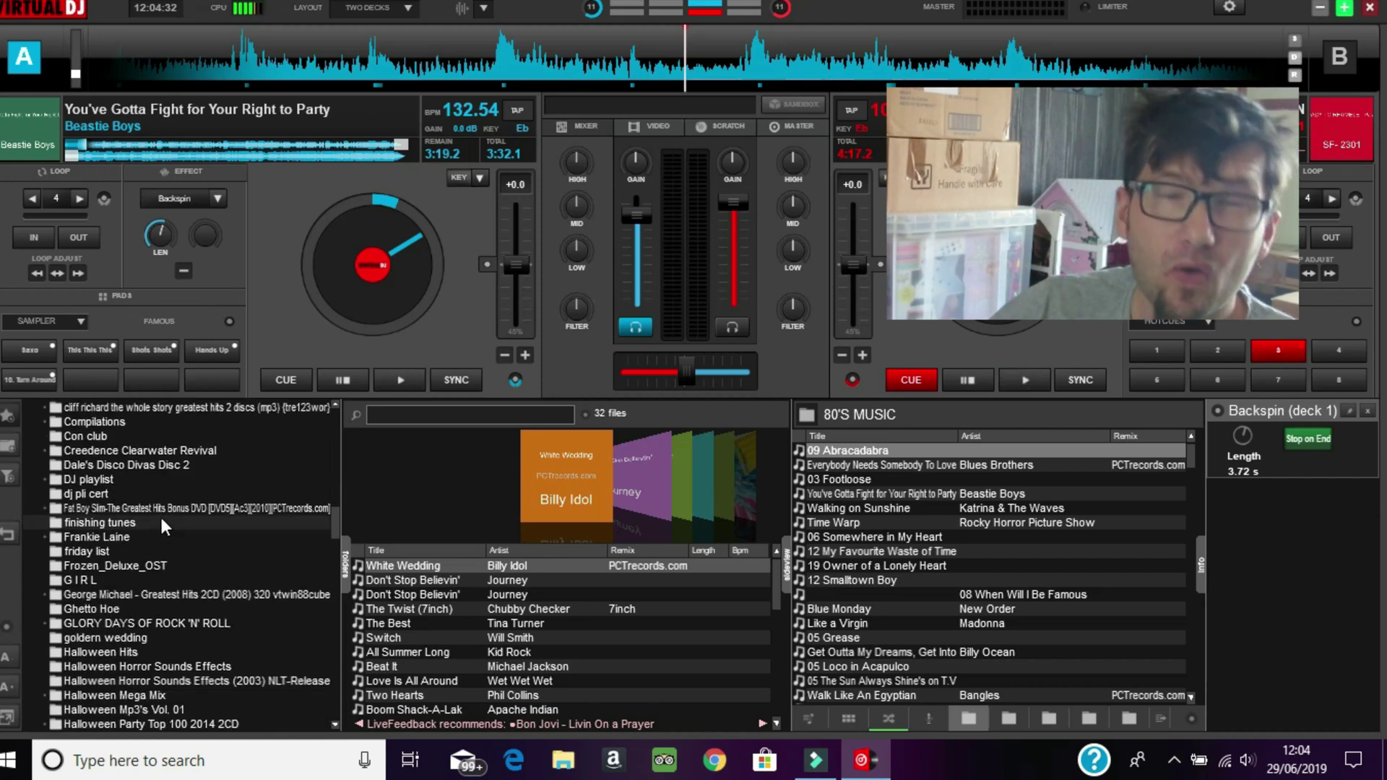
scroll(175, 510, down, 2)
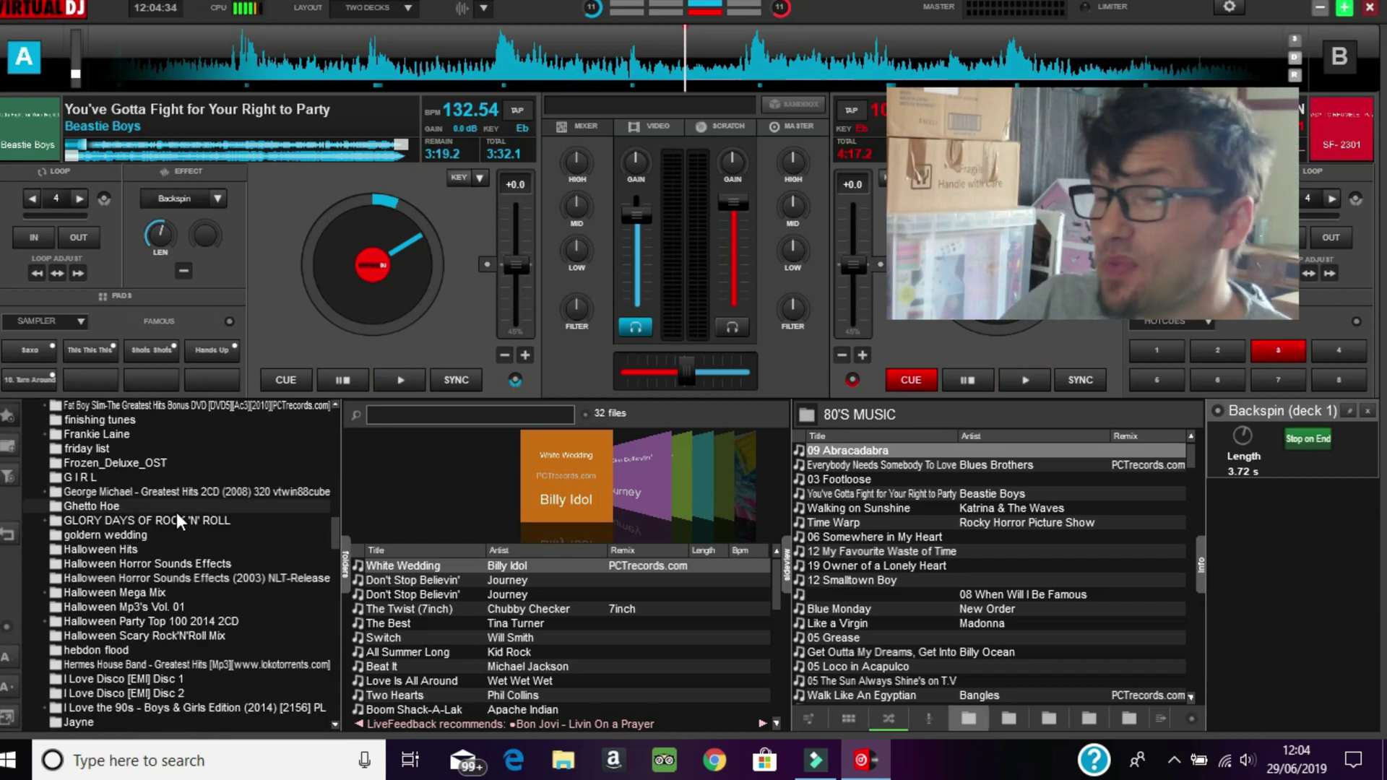
scroll(174, 520, down, 2)
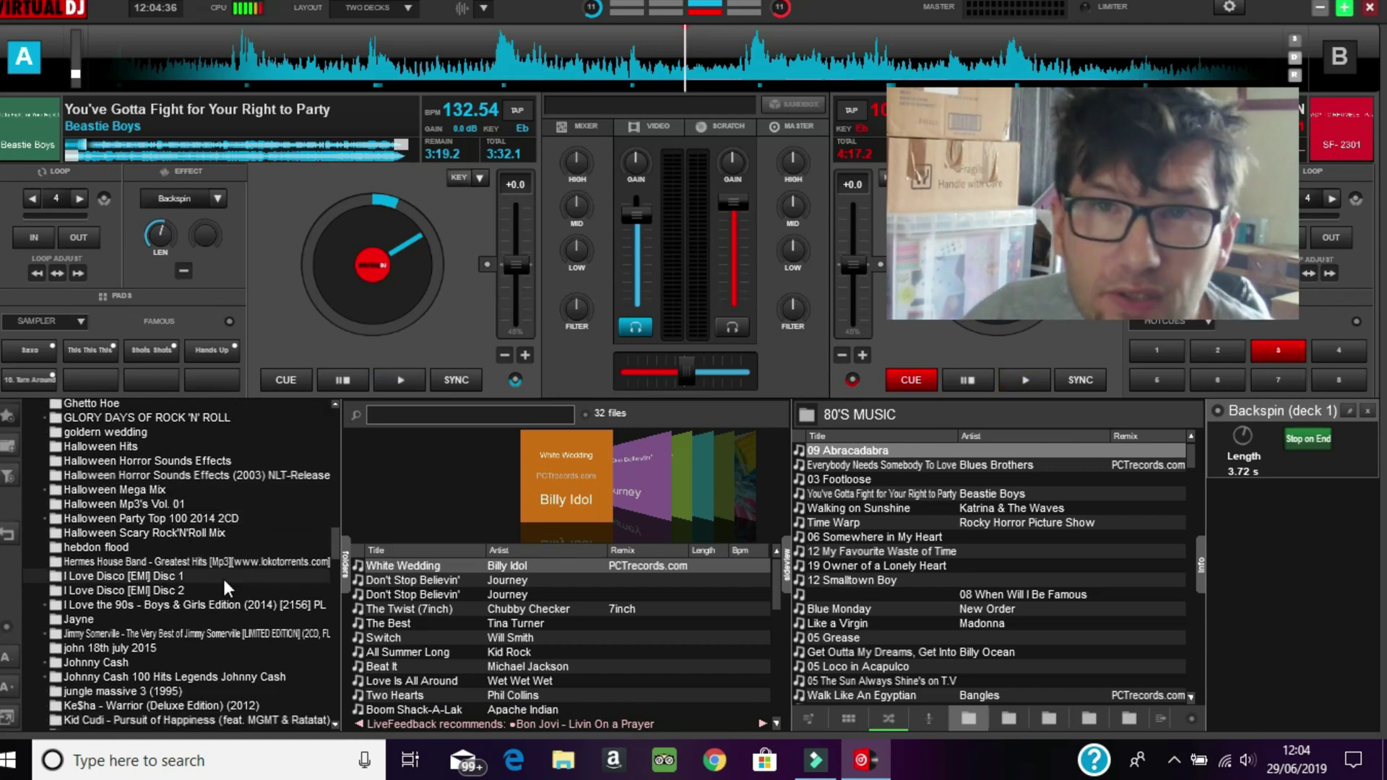
scroll(192, 539, down, 2)
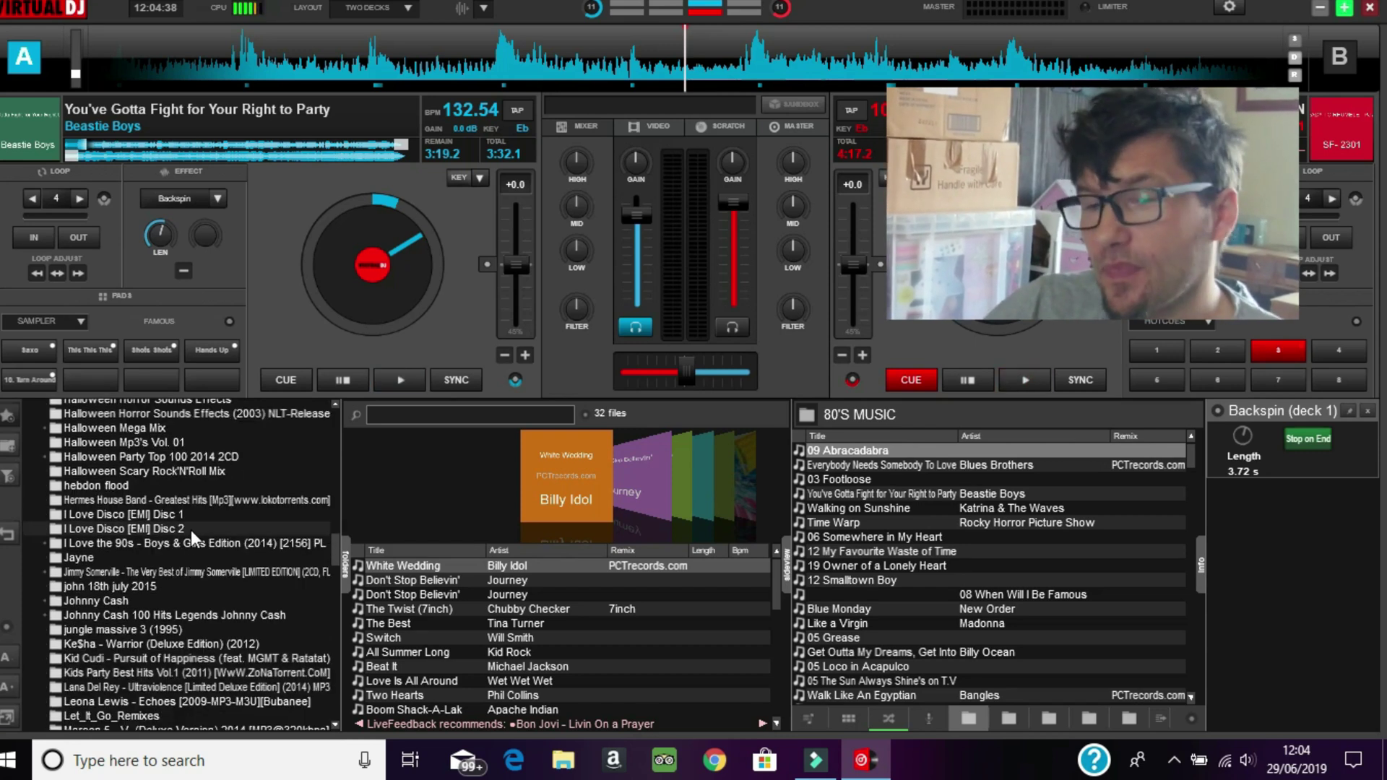
scroll(192, 523, down, 1)
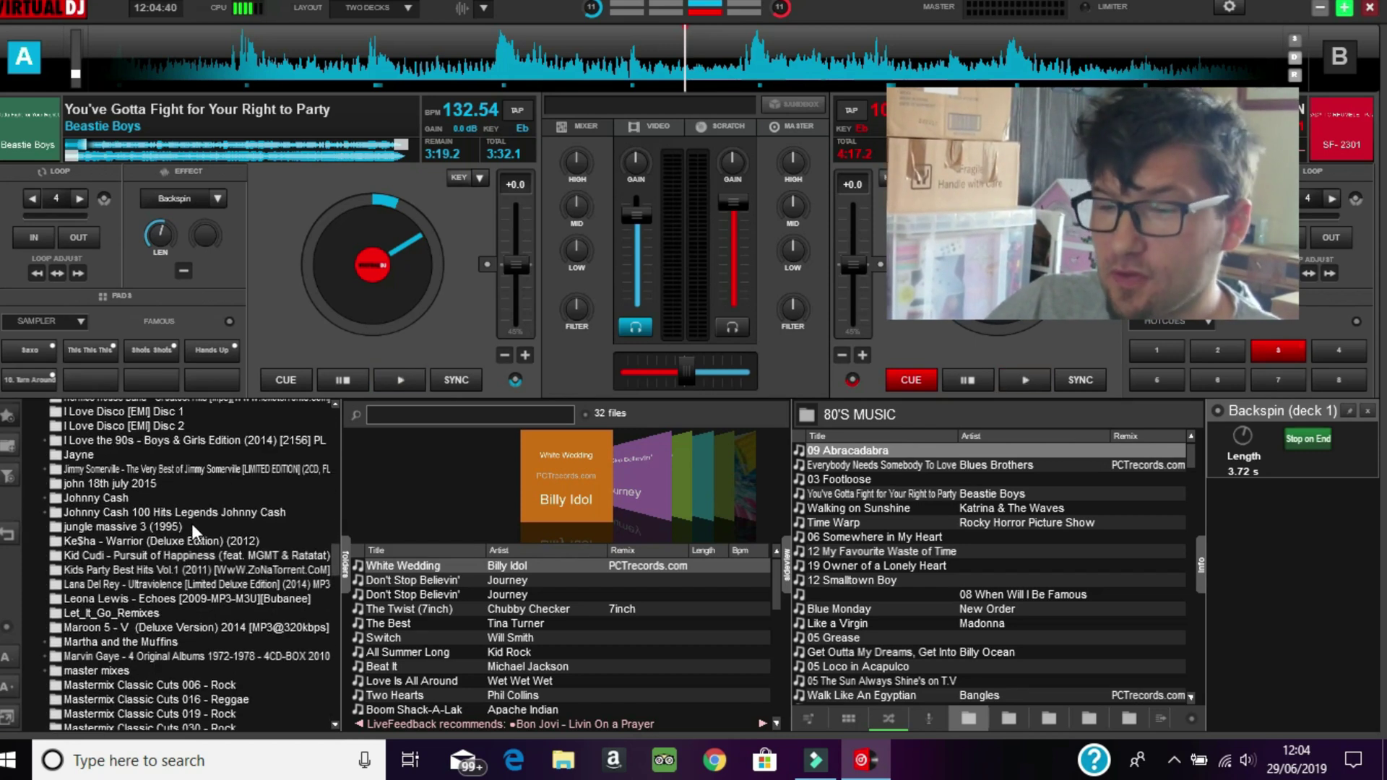
scroll(193, 524, down, 2)
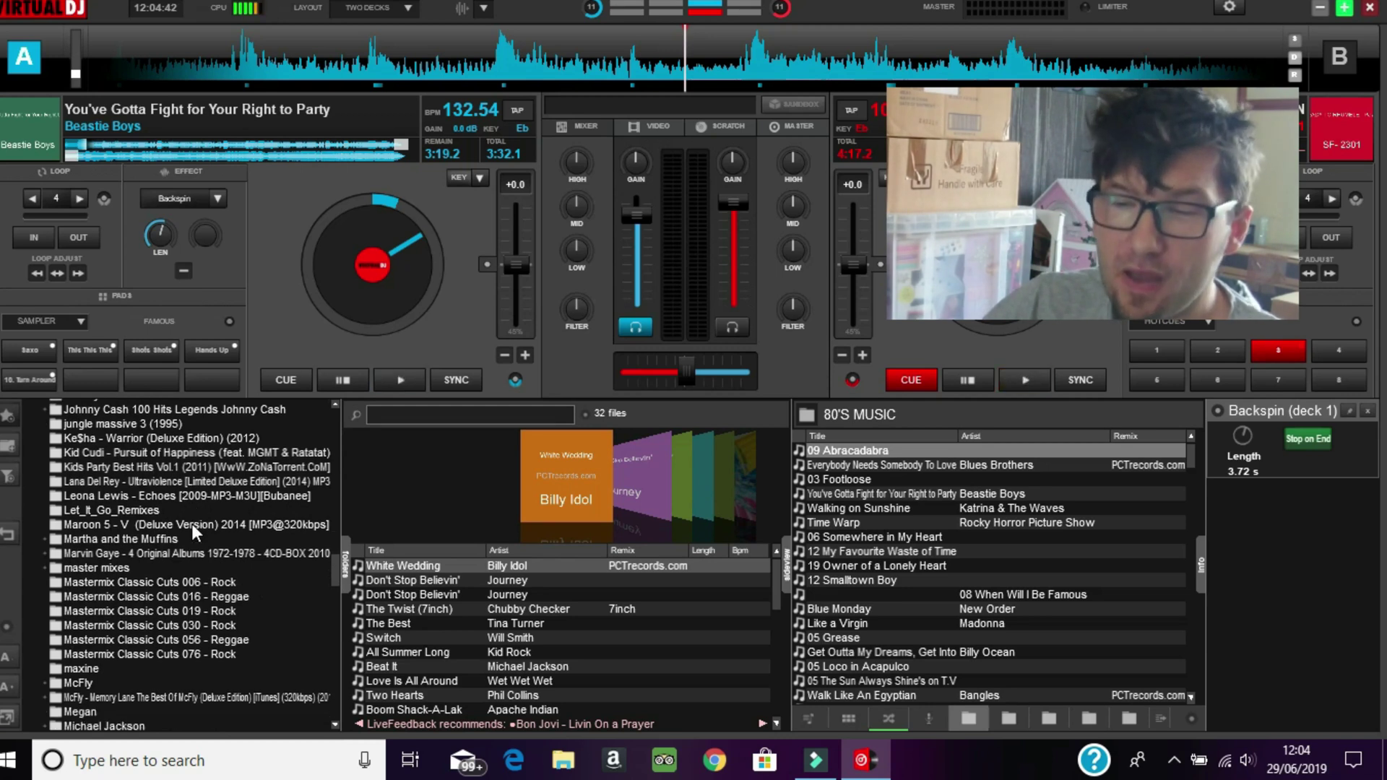
scroll(192, 523, up, 9)
scroll(194, 517, up, 5)
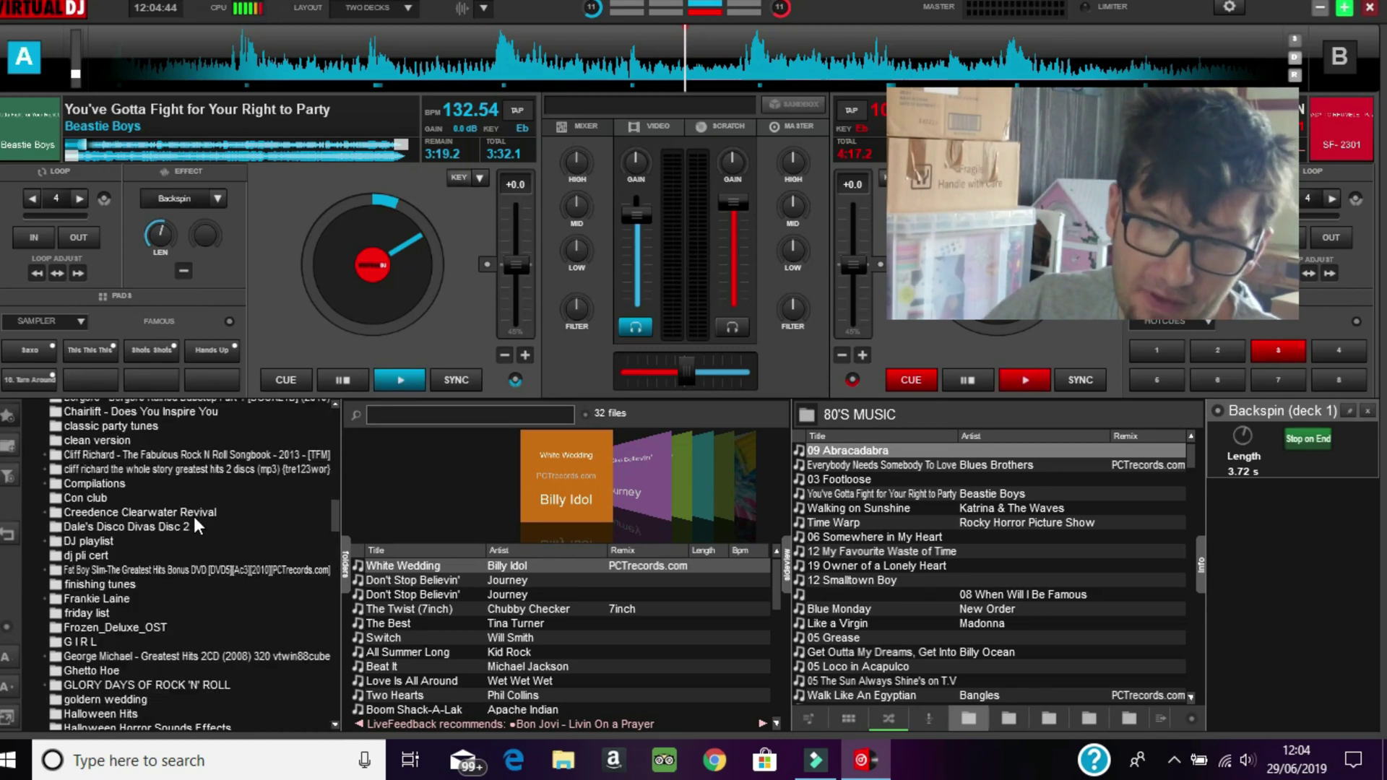
scroll(123, 490, down, 1)
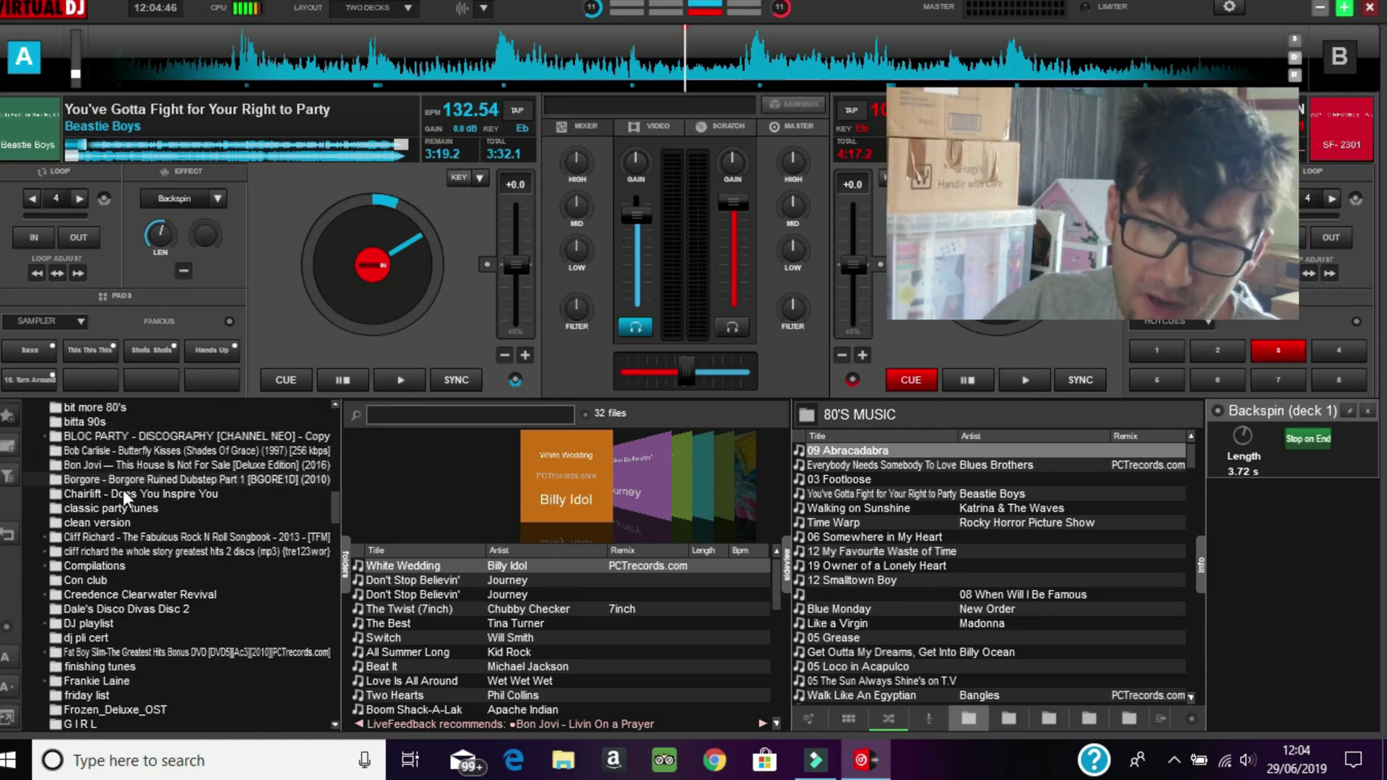
scroll(148, 501, up, 1)
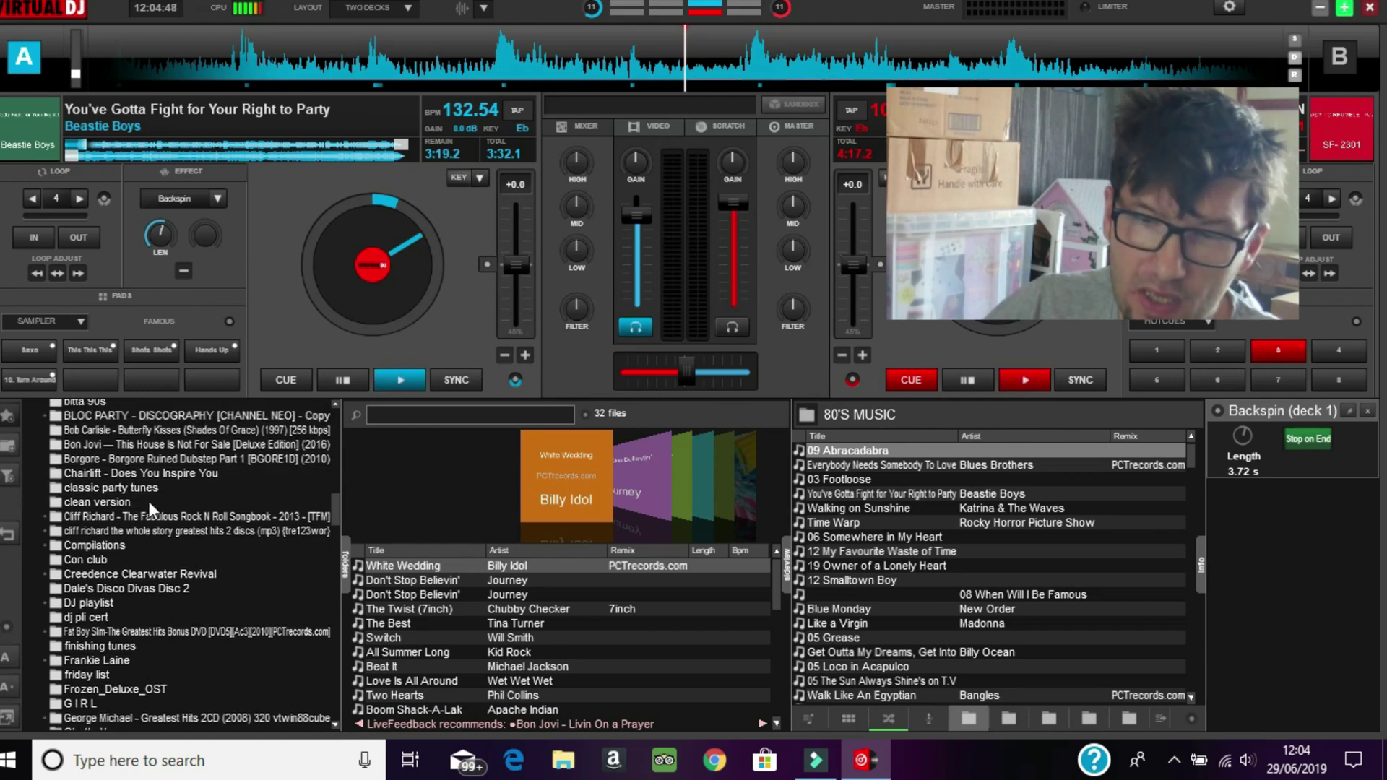
scroll(137, 473, up, 3)
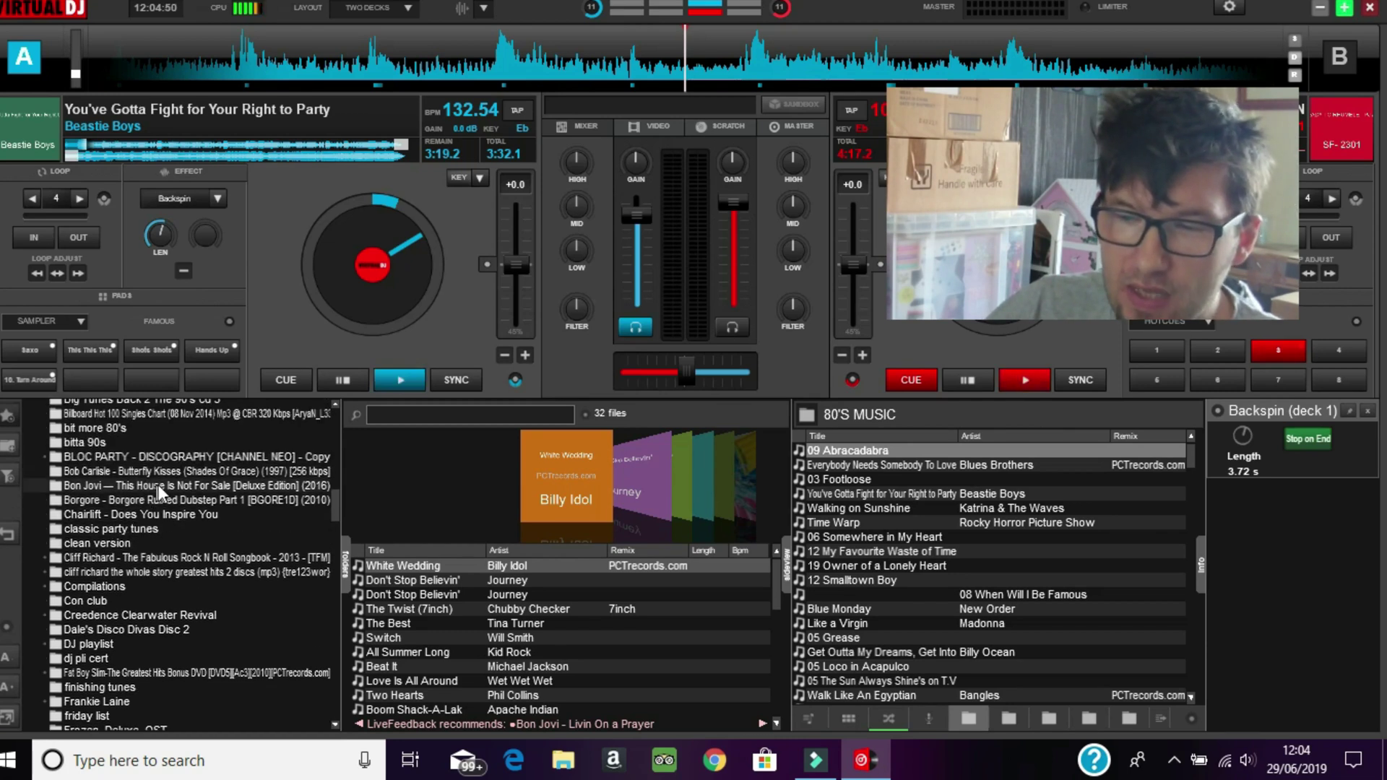
scroll(159, 484, up, 1)
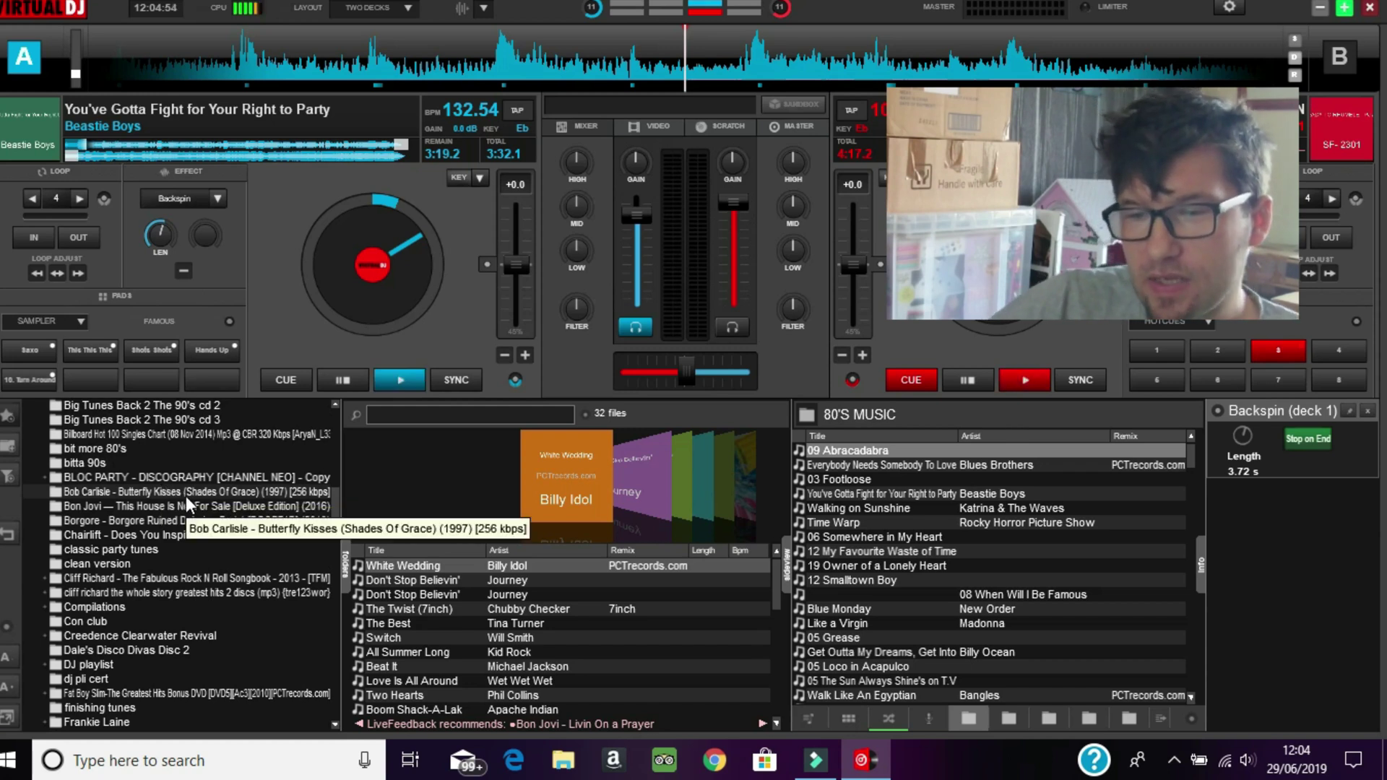
scroll(185, 495, up, 2)
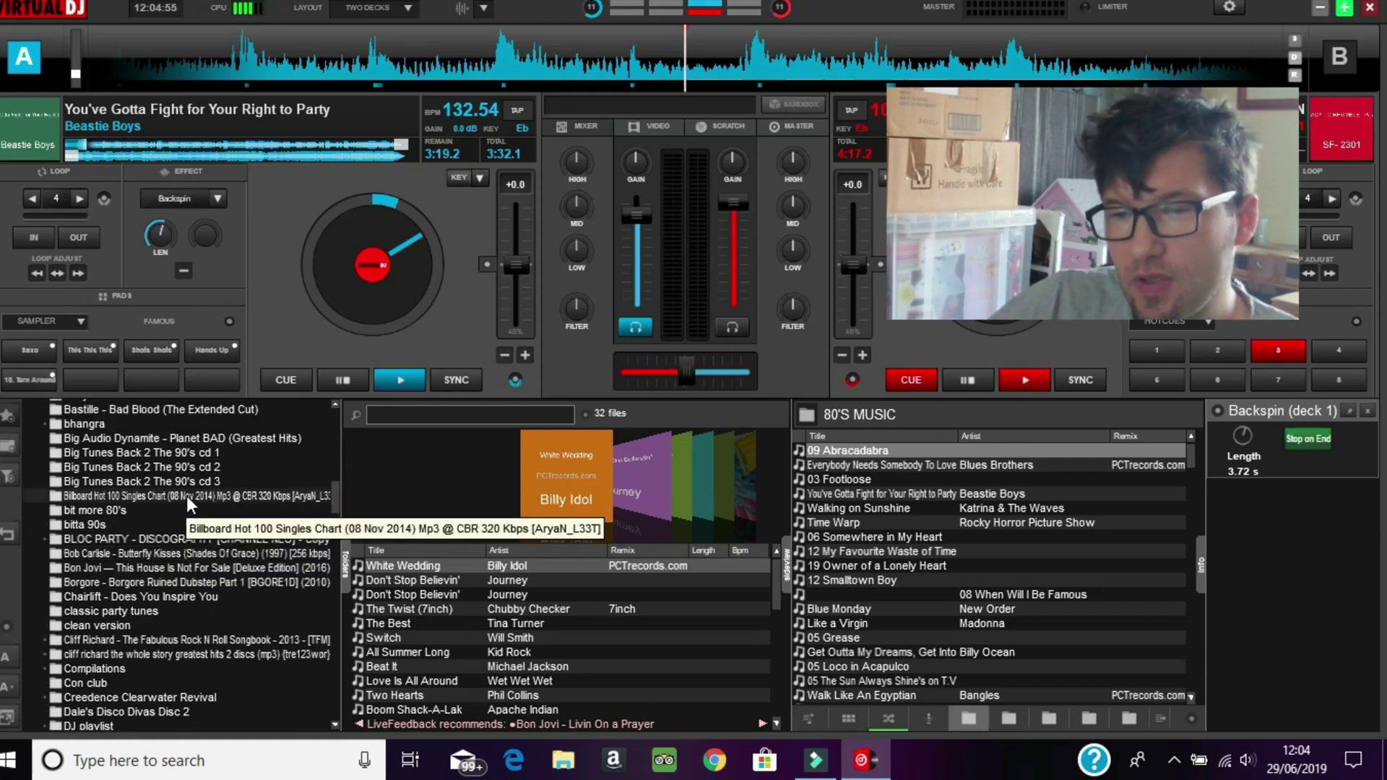
Step: Expand the bhangra folder, view the tracks in its Arabic music, Bollywood songs and Bhangra music subfolders, and collapse it again
click(105, 425)
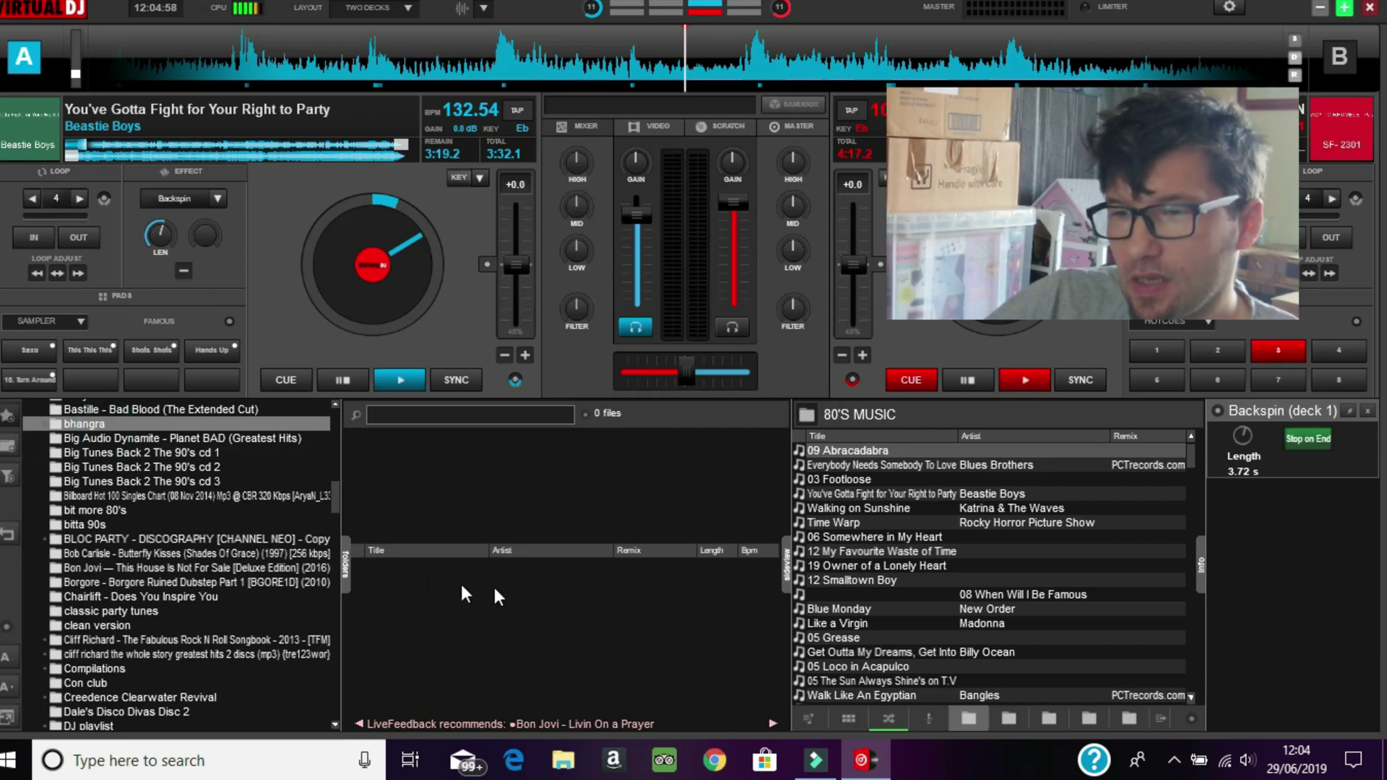
double_click(80, 425)
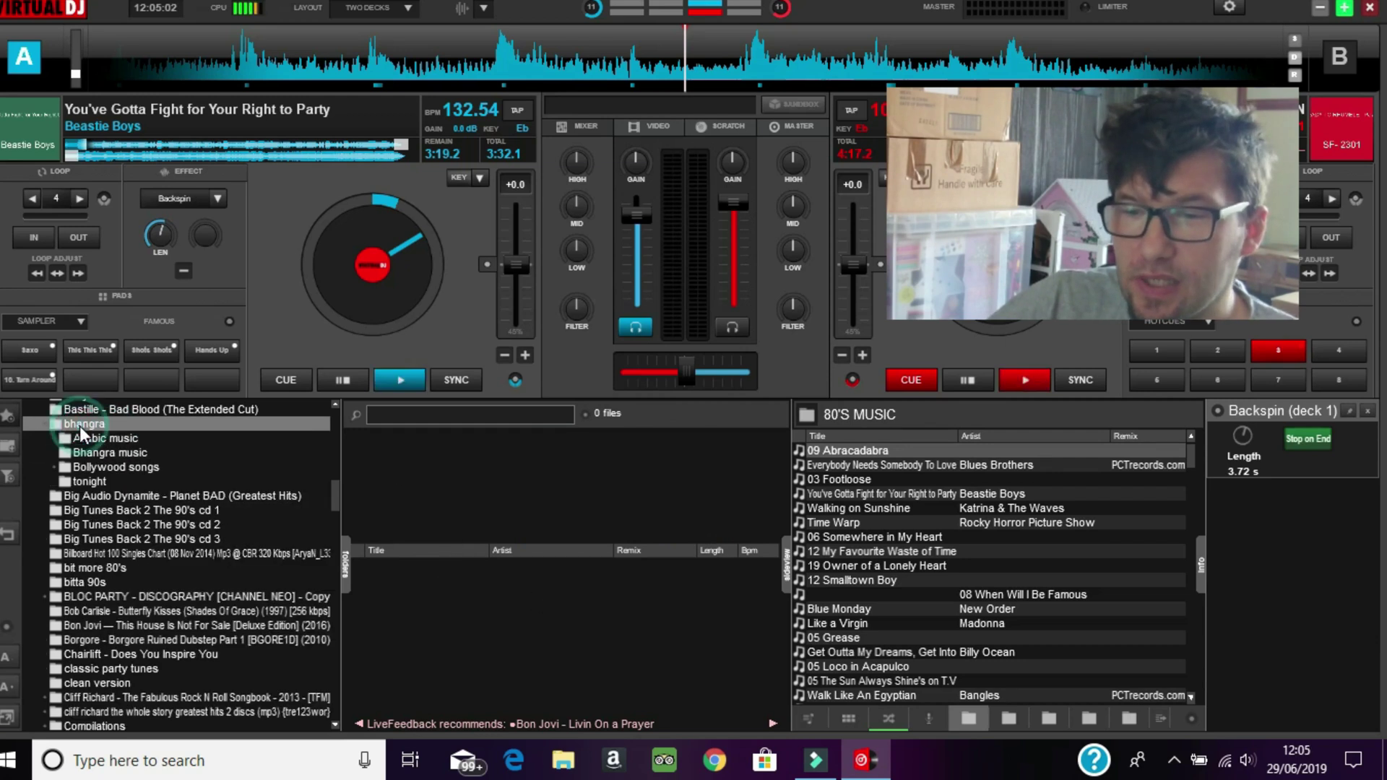
click(110, 441)
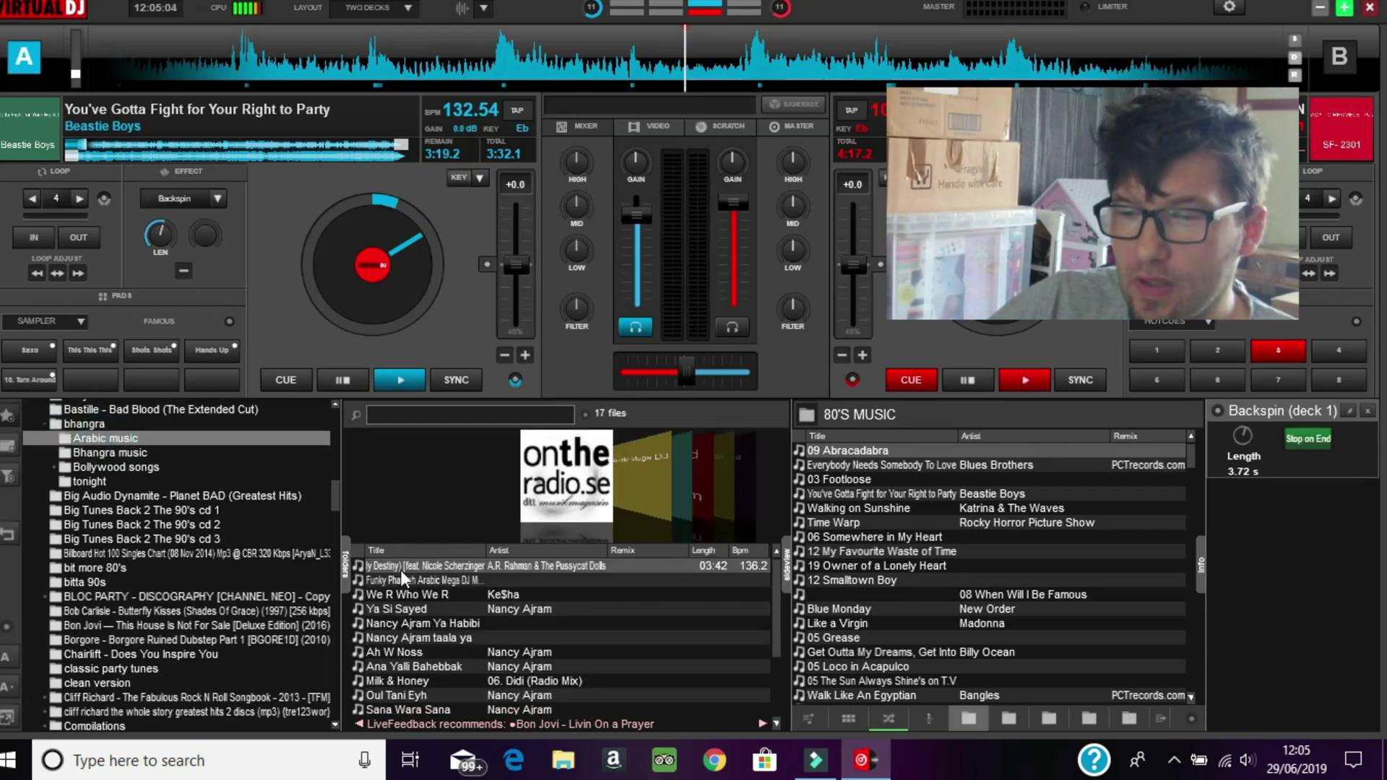
double_click(132, 464)
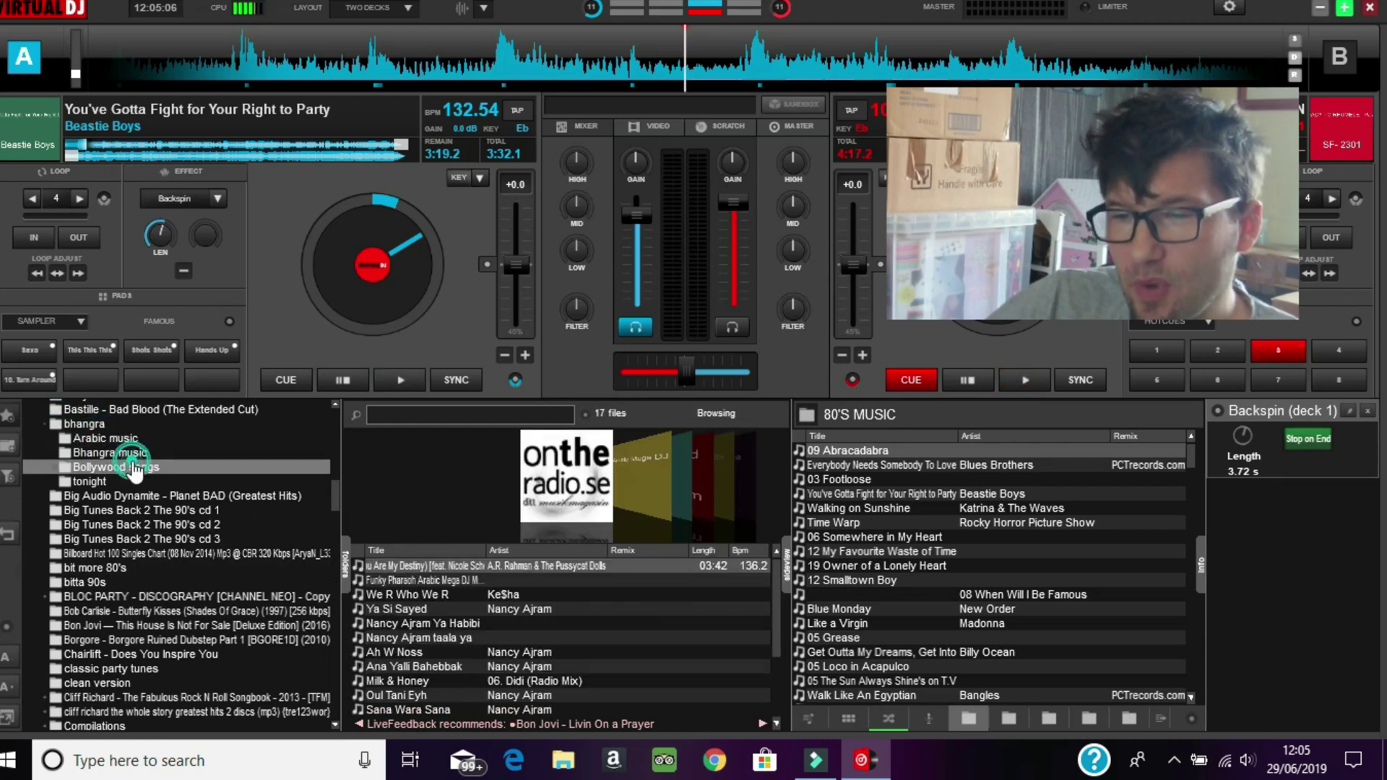
scroll(441, 595, down, 1)
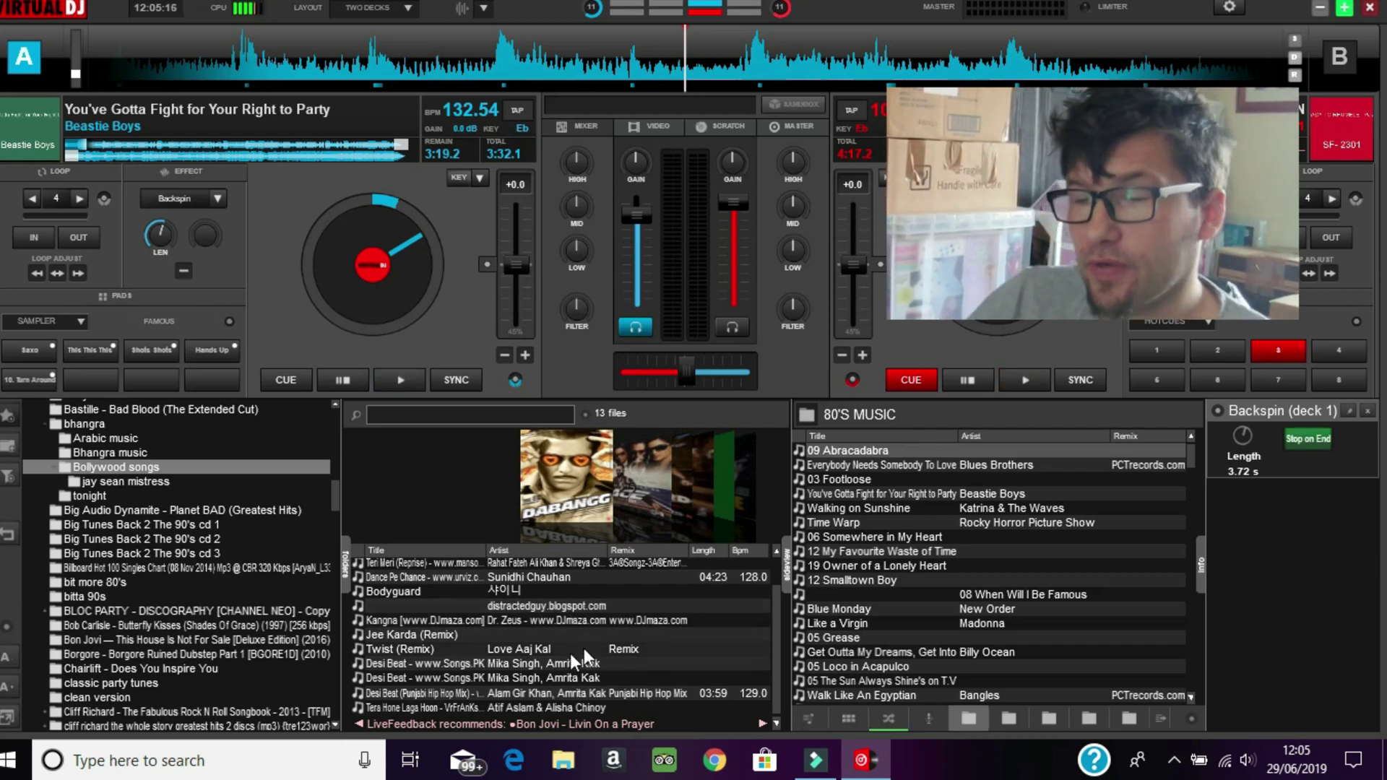
scroll(584, 649, up, 1)
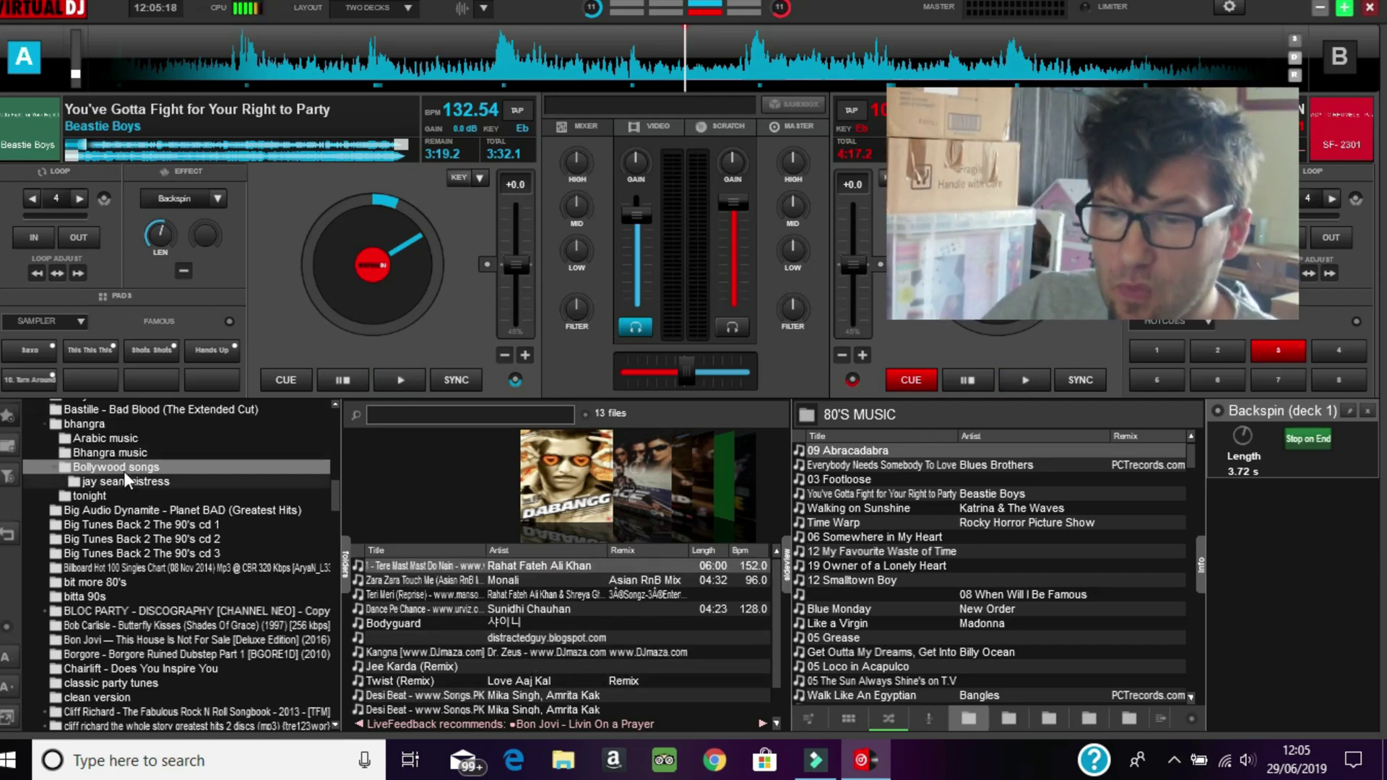
click(111, 452)
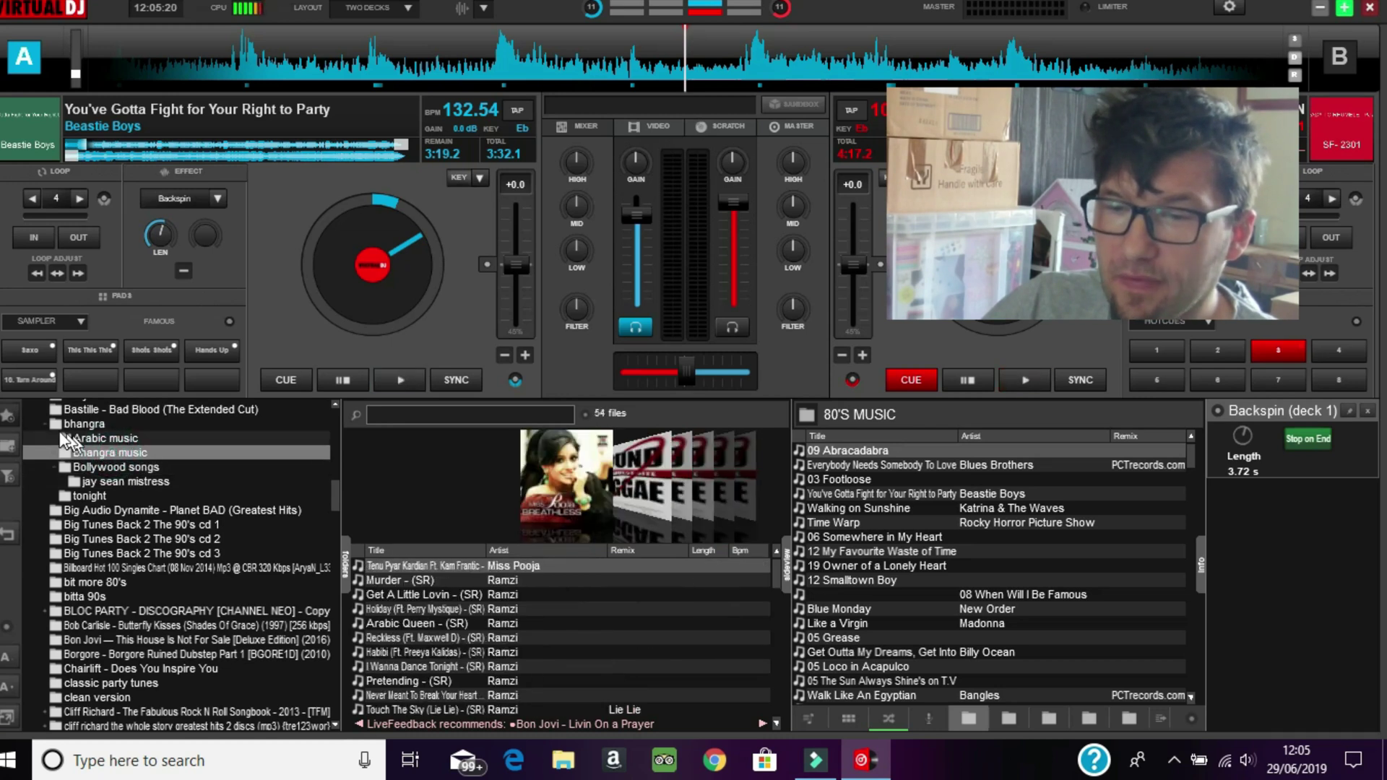
click(47, 423)
Step: Search the tracks for "punjab"
click(395, 419)
text(pu)
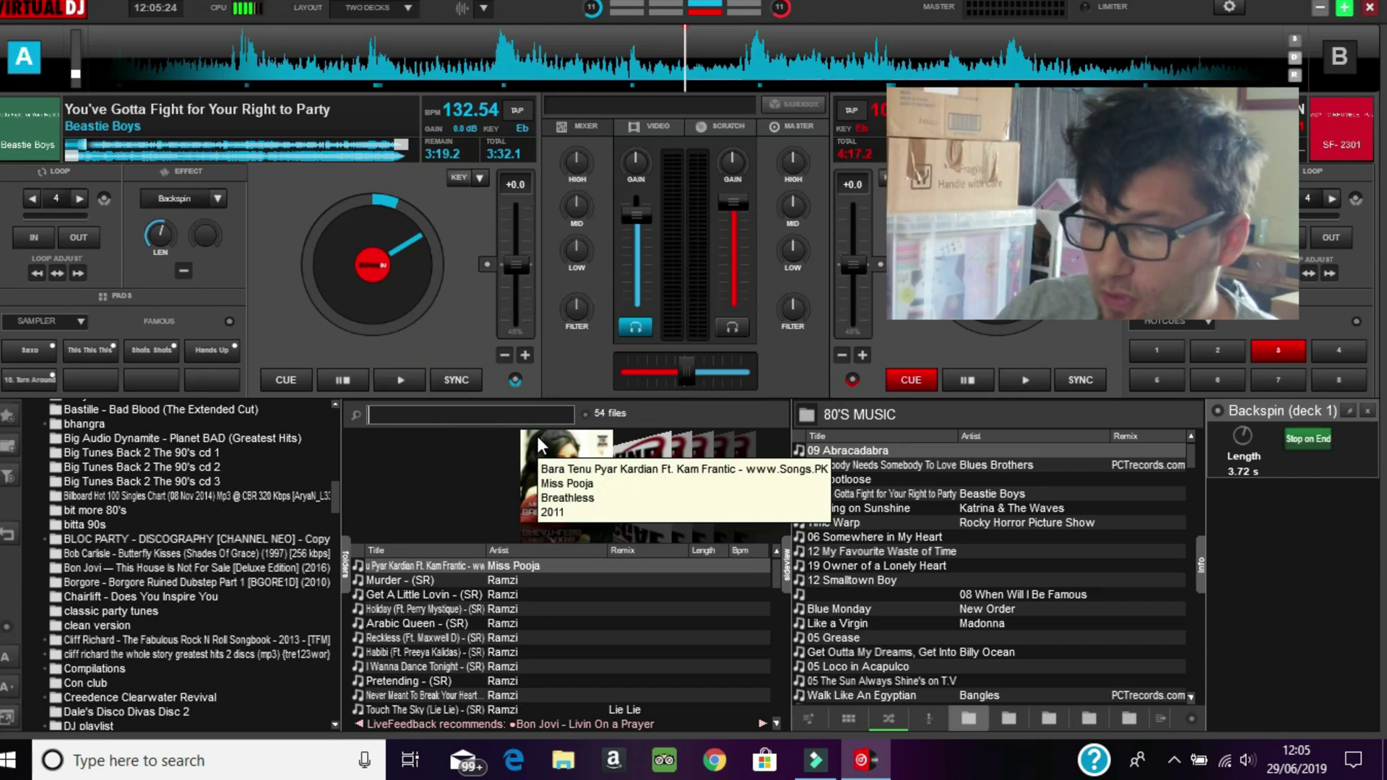
text(nja)
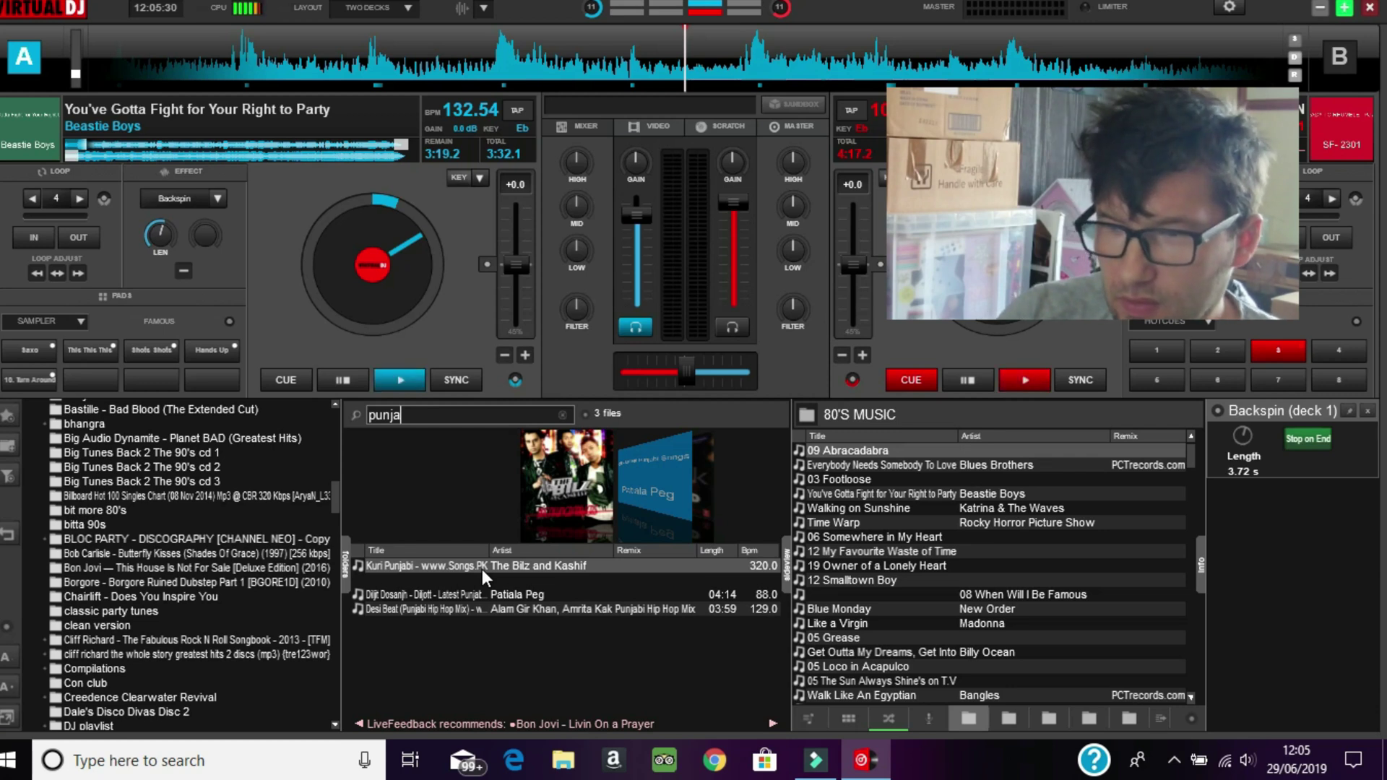
text(b)
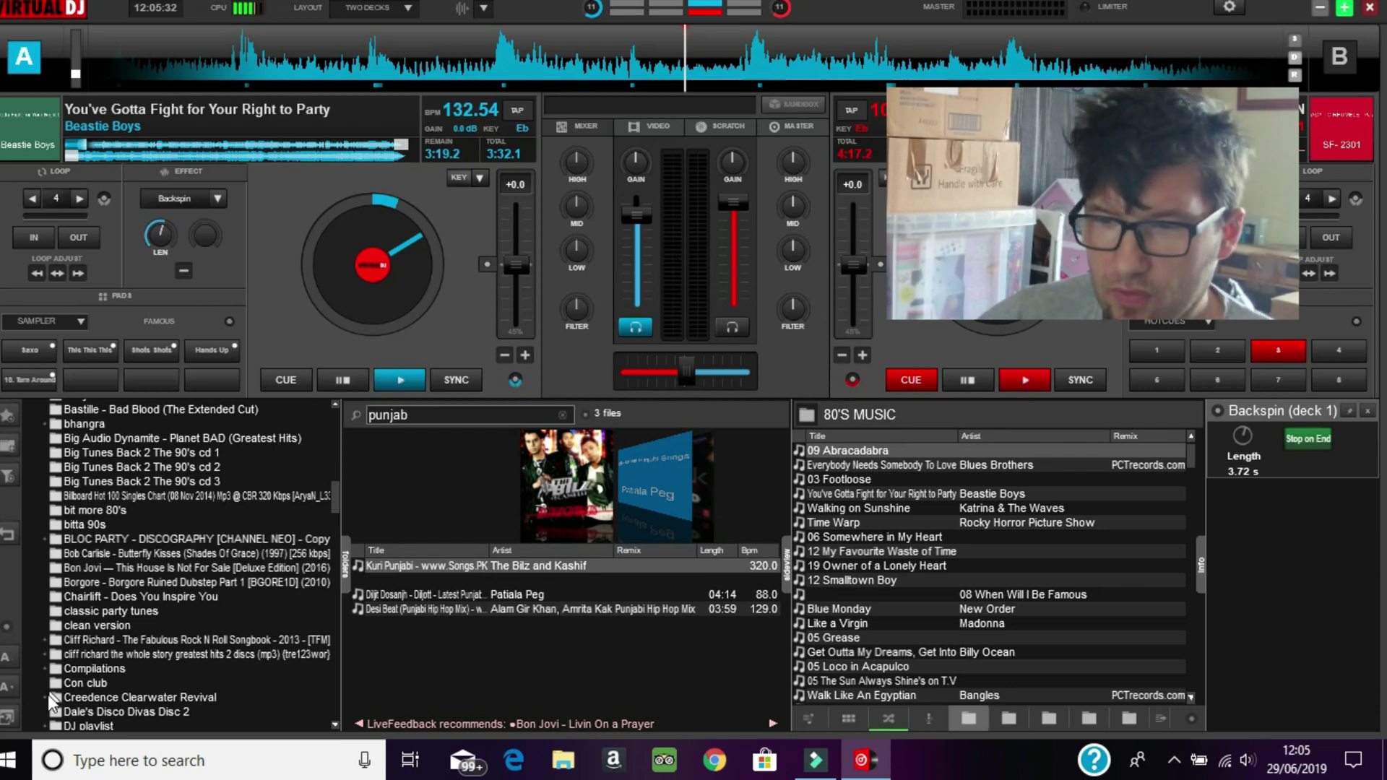
Step: Select the Desktop folder, search its tracks for "punj", and clear the search
scroll(176, 602, up, 5)
scroll(138, 513, up, 10)
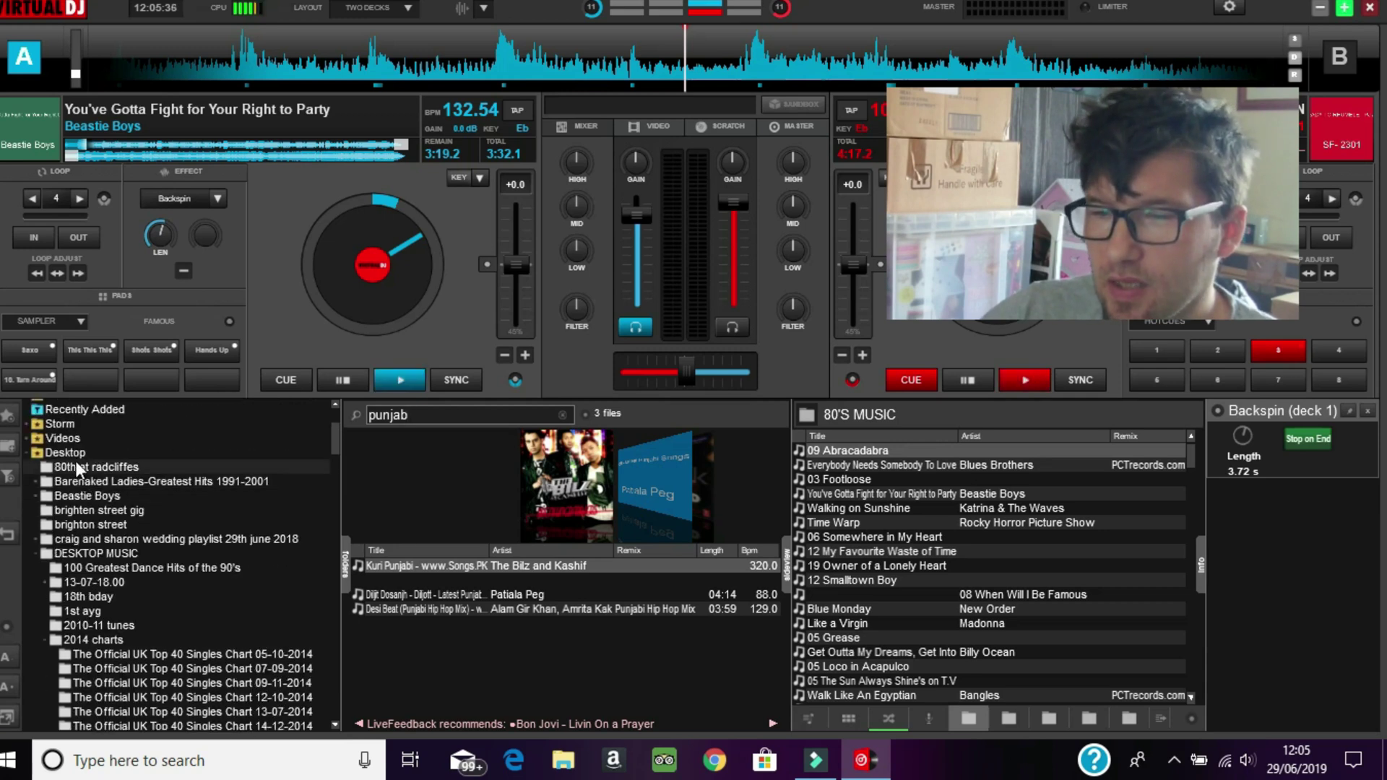
click(72, 454)
click(413, 411)
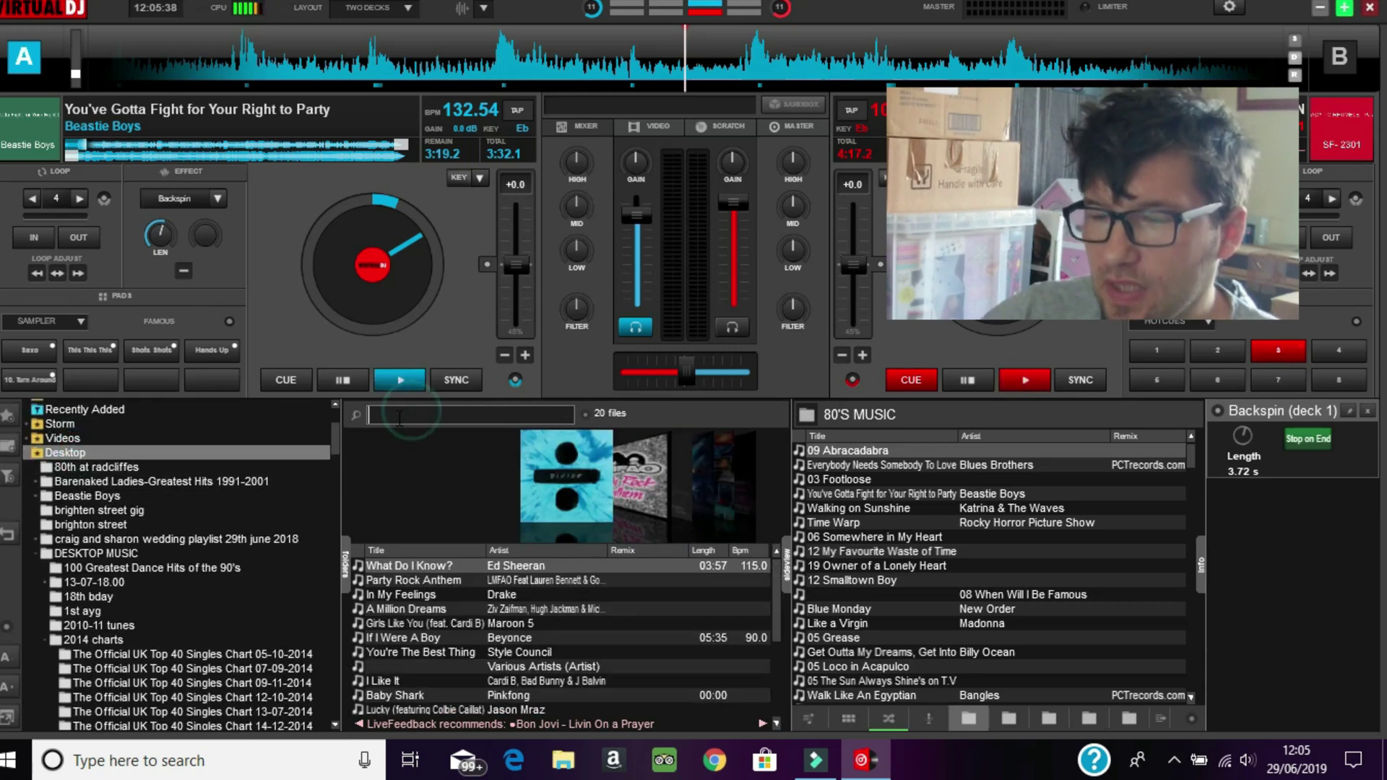
text(pun)
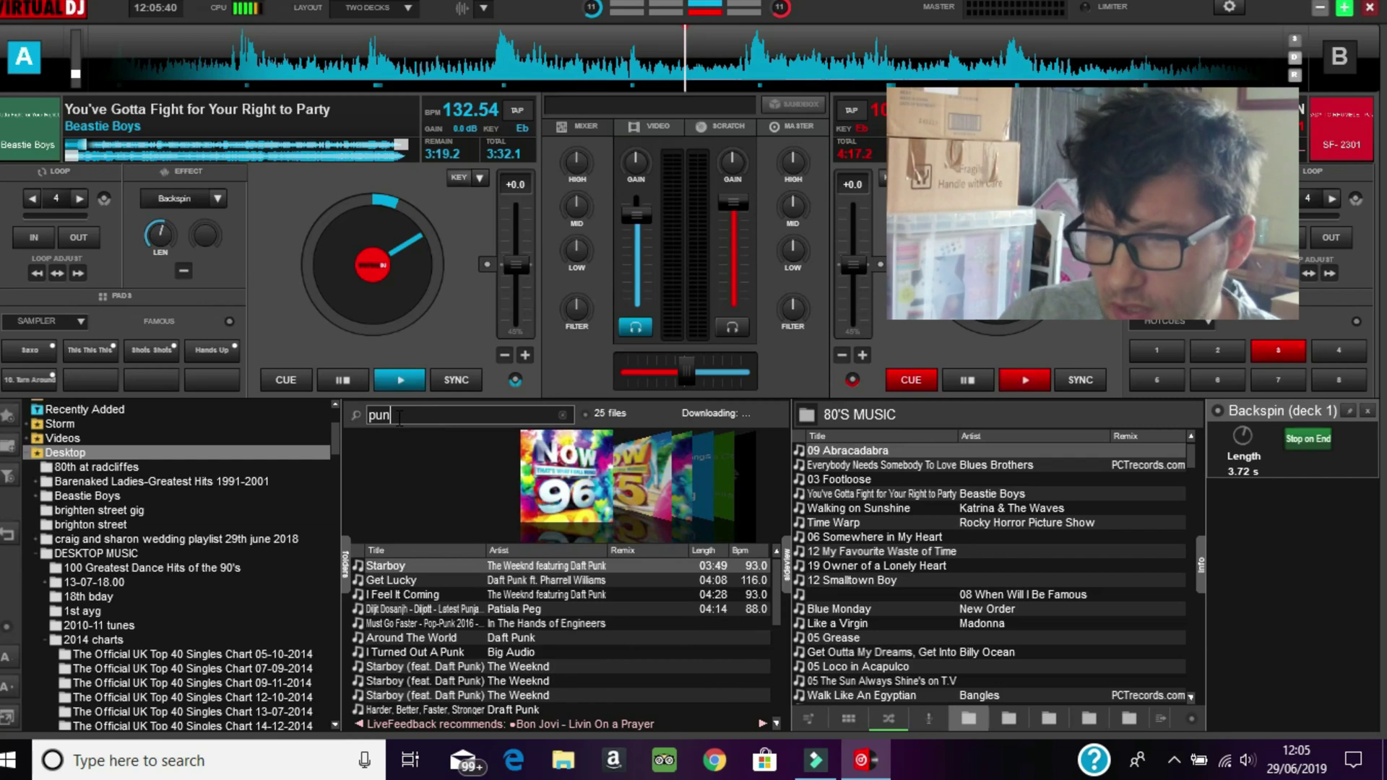
text(j)
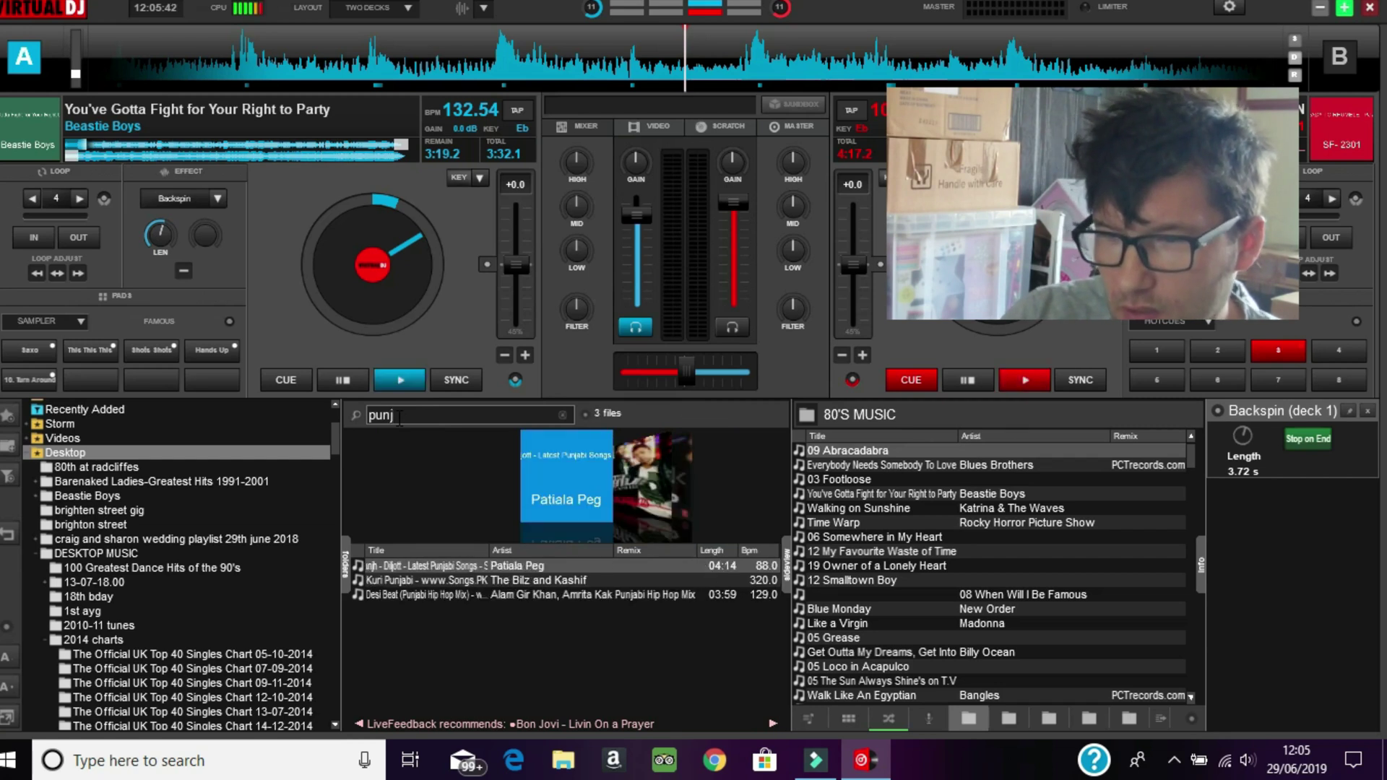
key(BackSpace)
key(BackSpace)
key(BackSpace)
key(BackSpace)
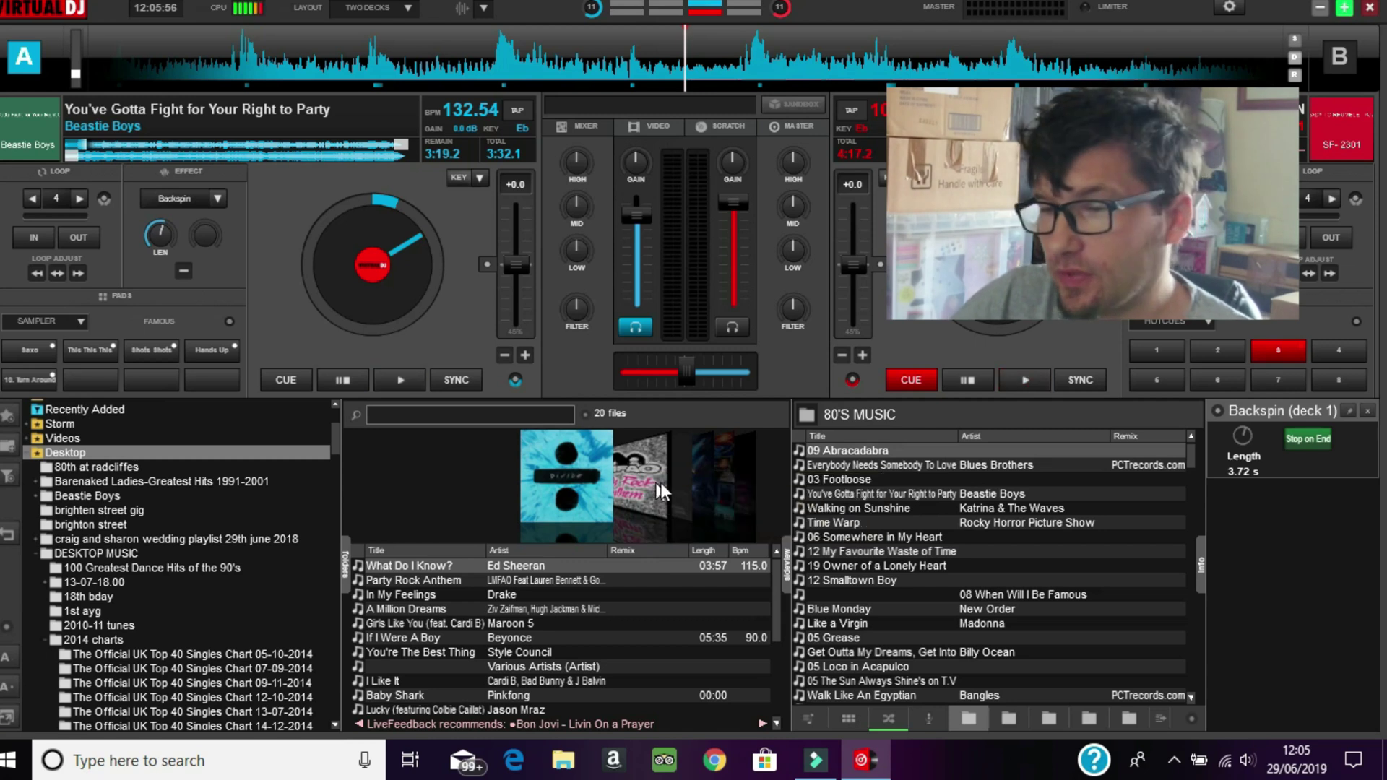
scroll(175, 503, down, 1)
scroll(174, 516, down, 1)
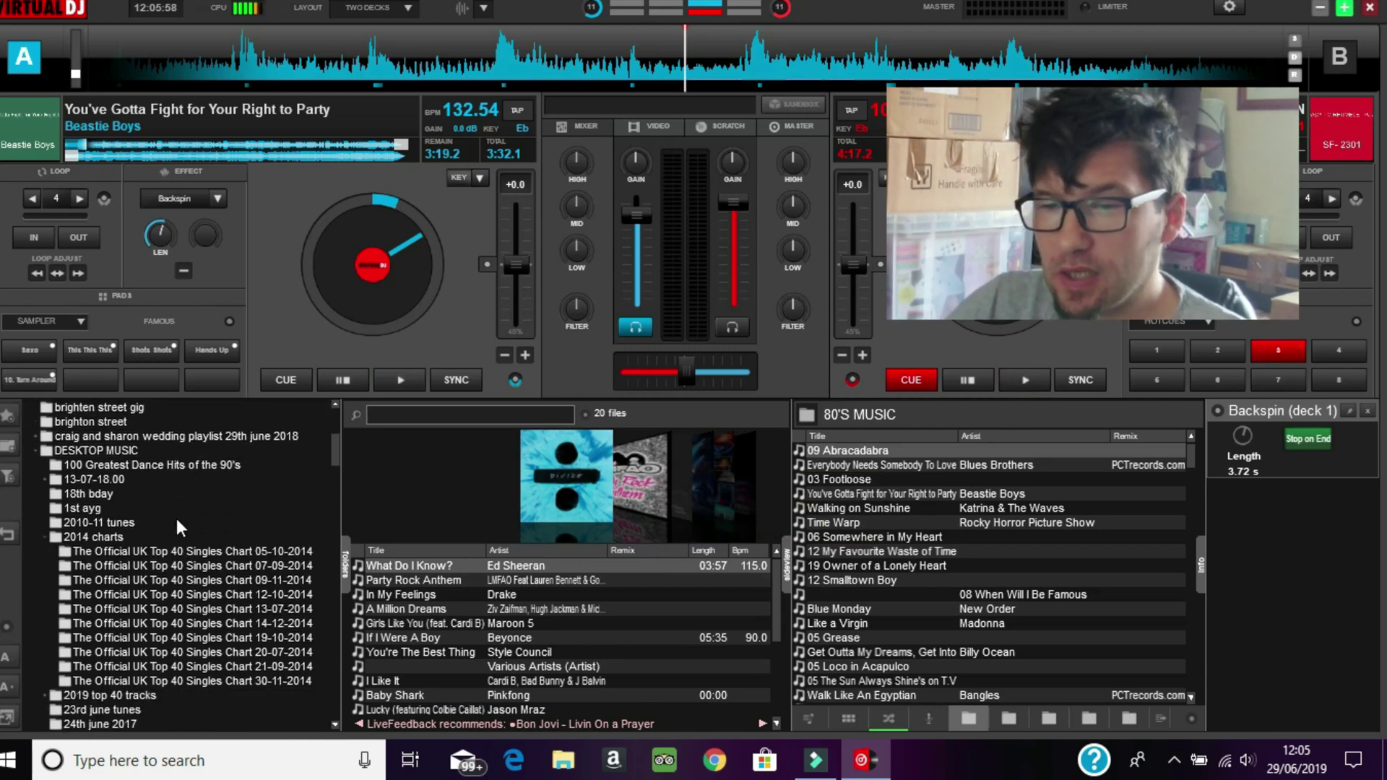
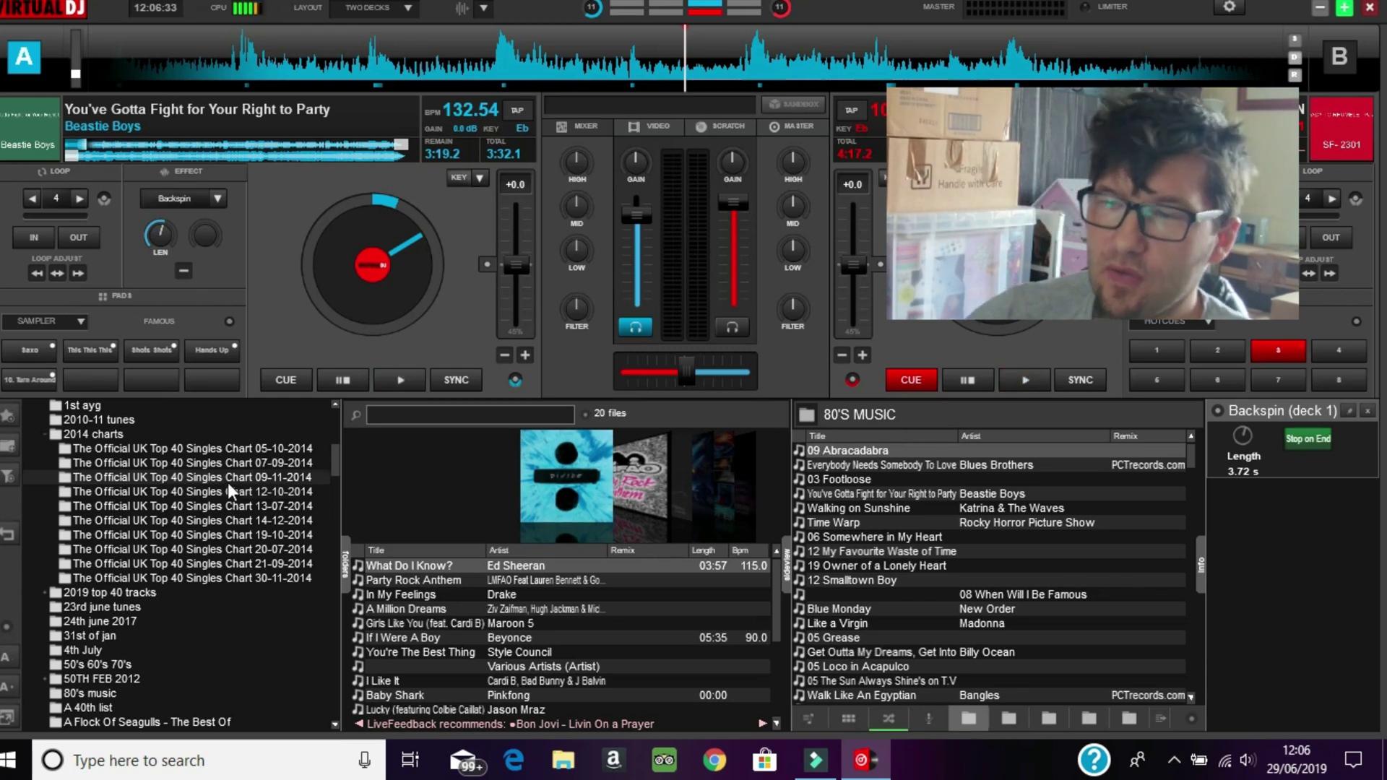
Step: Show the video controls between the two decks, and switch back to the audio mixer
click(650, 129)
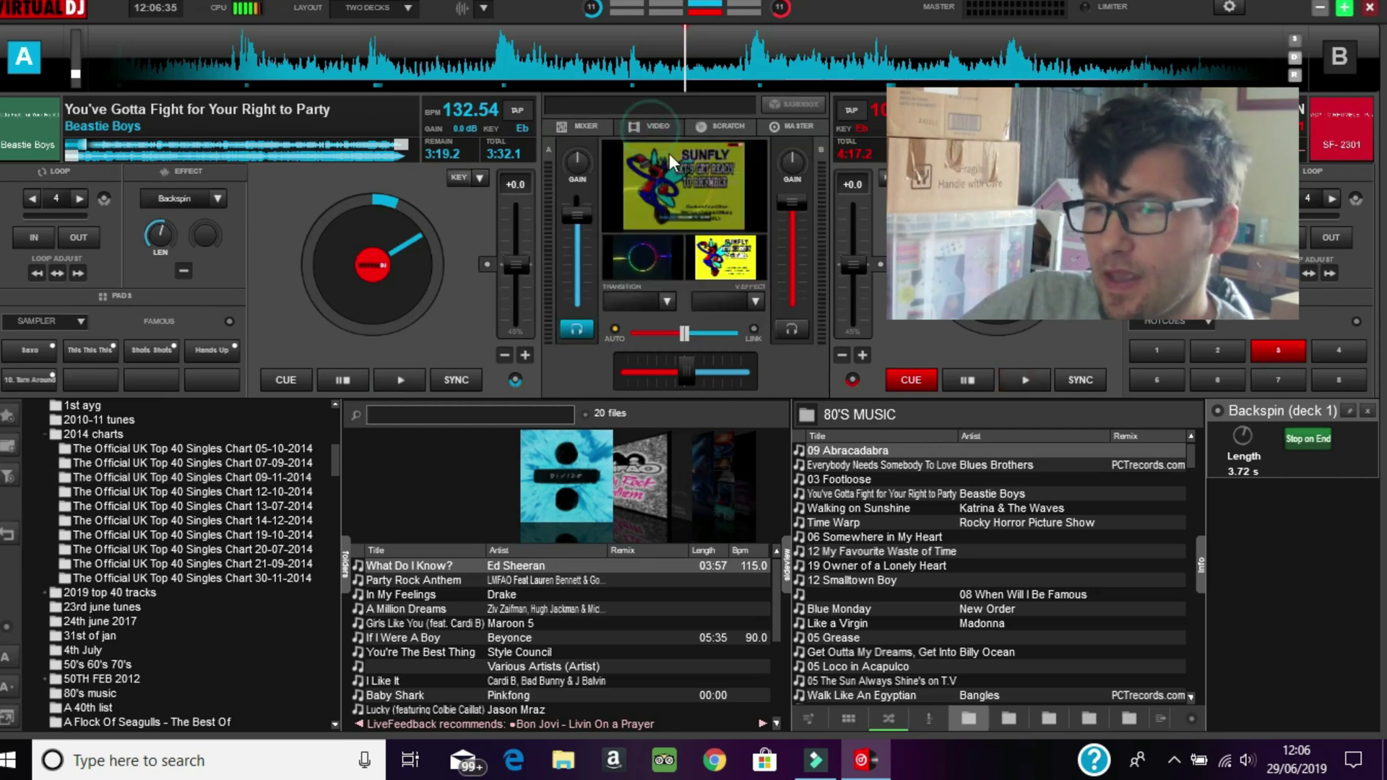
click(589, 126)
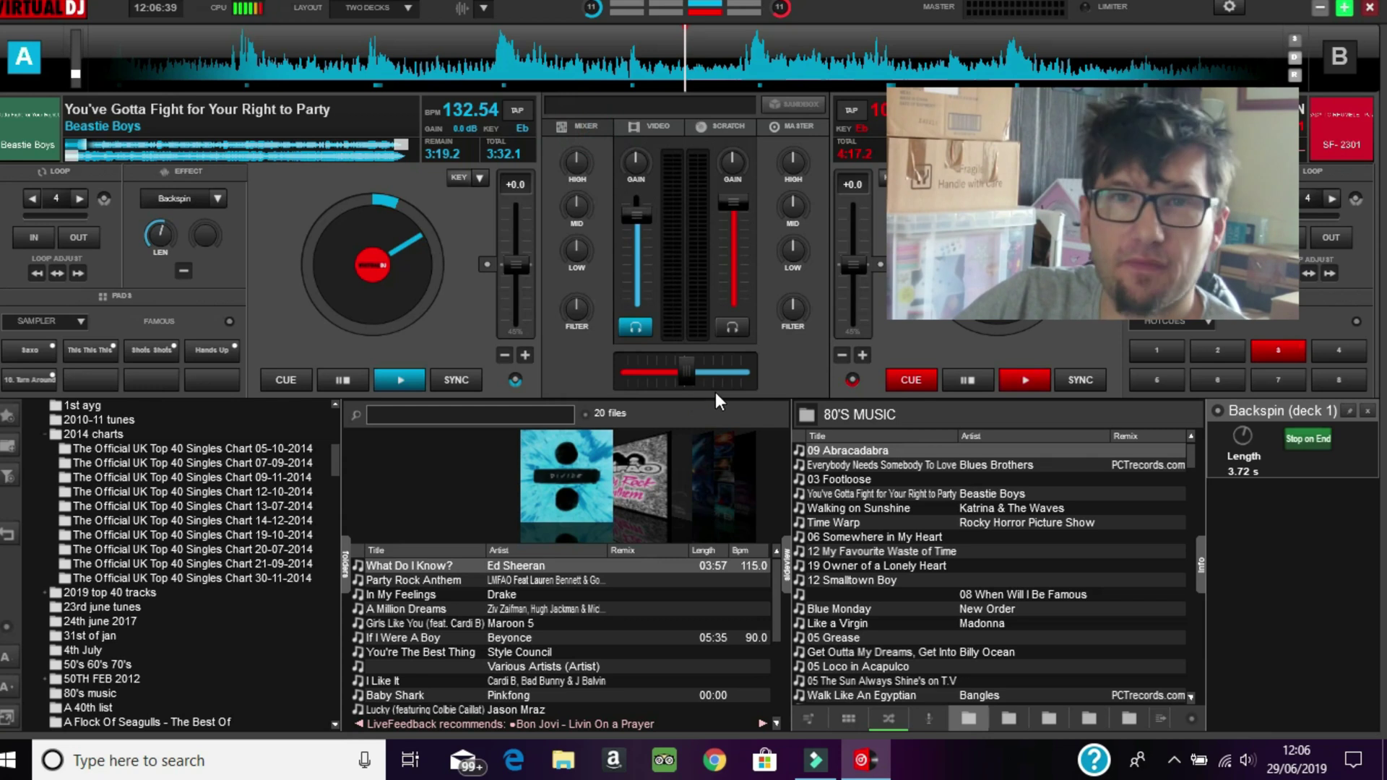